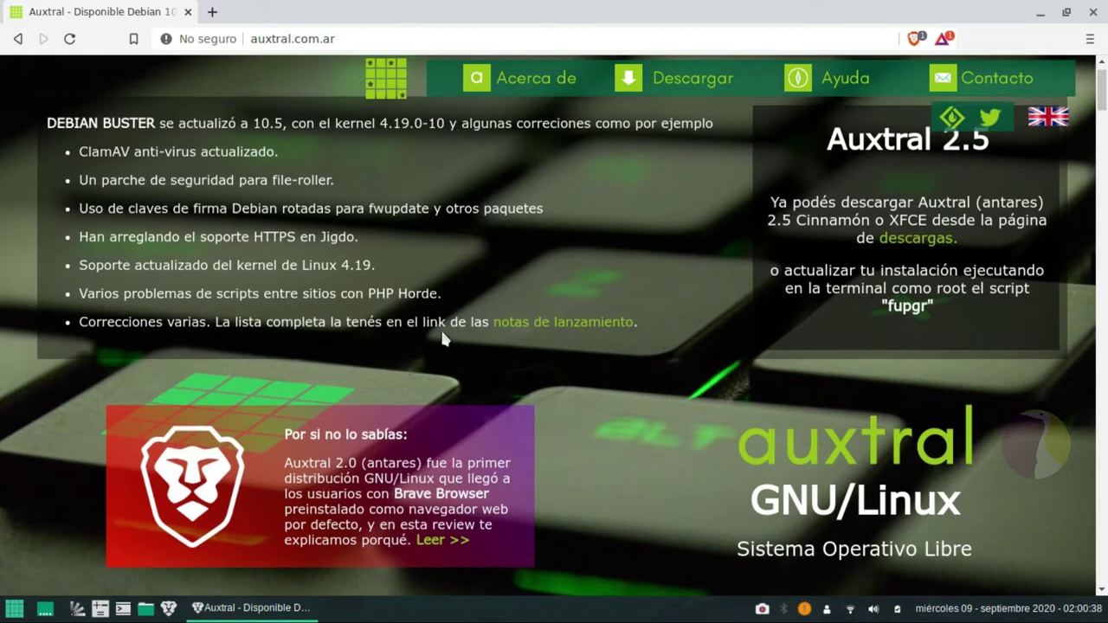
# Step: Examine the Debian Buster update notes and the Cinnamón desktop preview on the Auxtral home page
pyautogui.scroll(1, 425, 305)
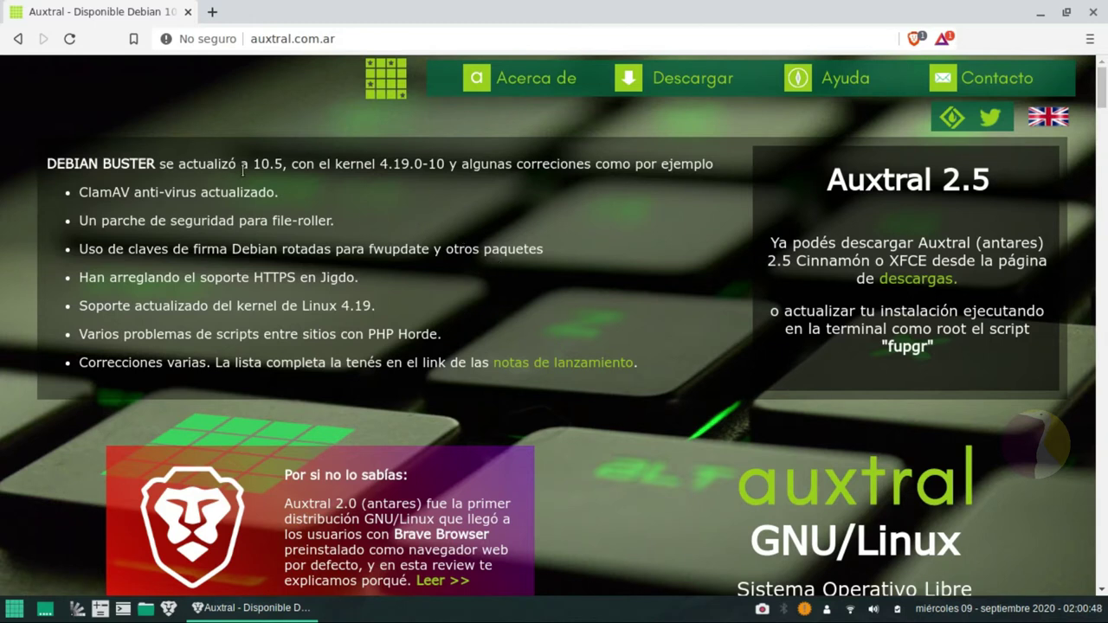
pyautogui.scroll(-4, 814, 421)
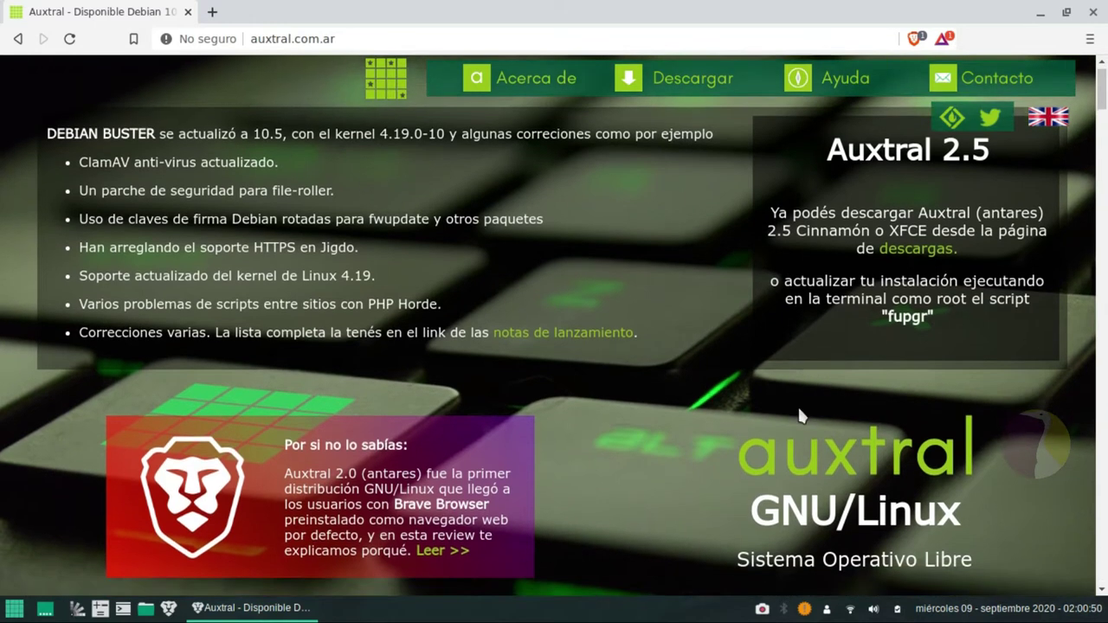
pyautogui.scroll(-8, 799, 406)
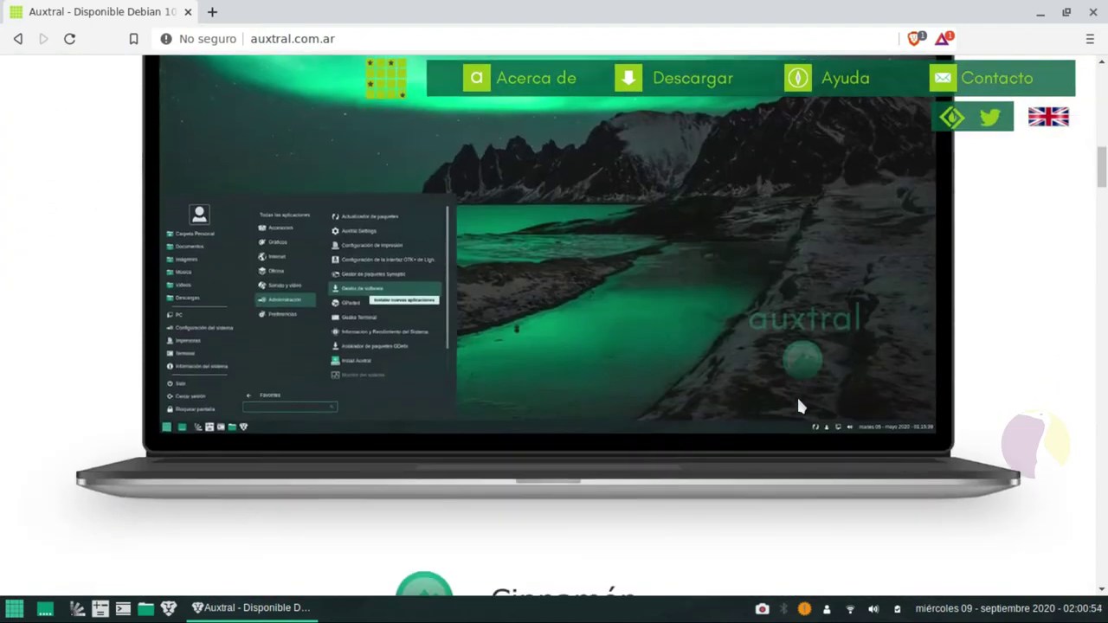
pyautogui.scroll(2, 799, 404)
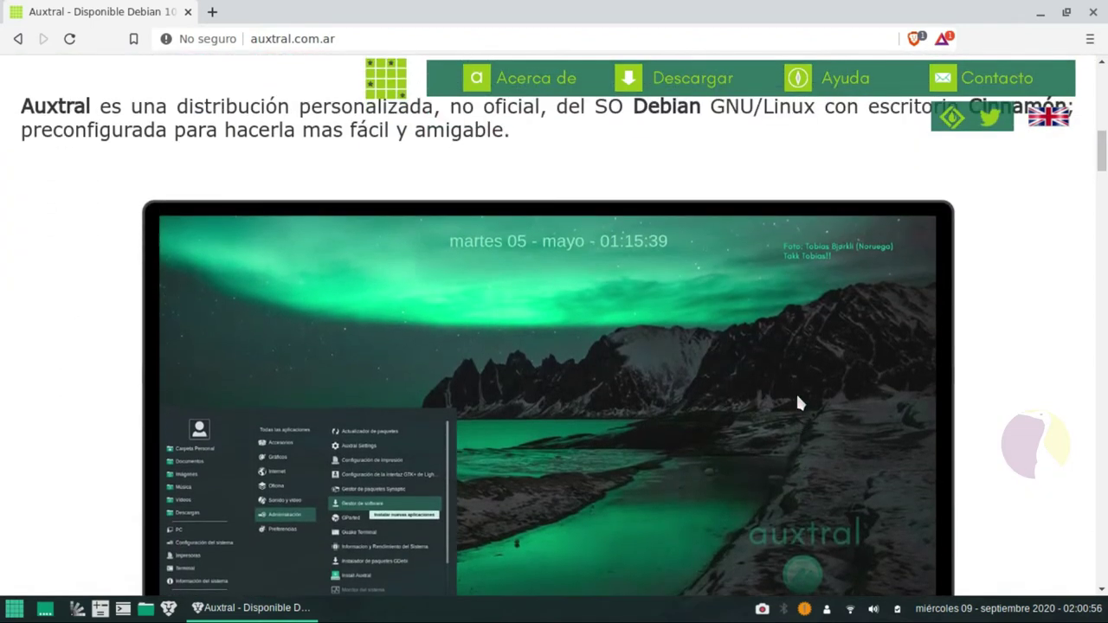
pyautogui.scroll(-3, 799, 404)
pyautogui.scroll(2, 799, 402)
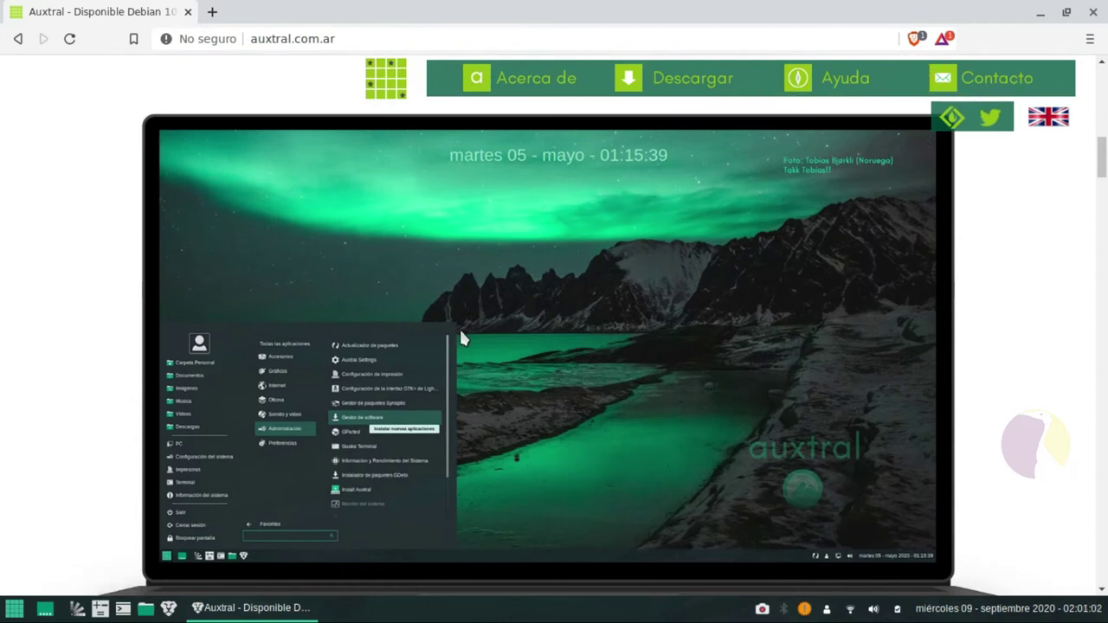
pyautogui.scroll(-4, 506, 378)
pyautogui.scroll(2, 500, 372)
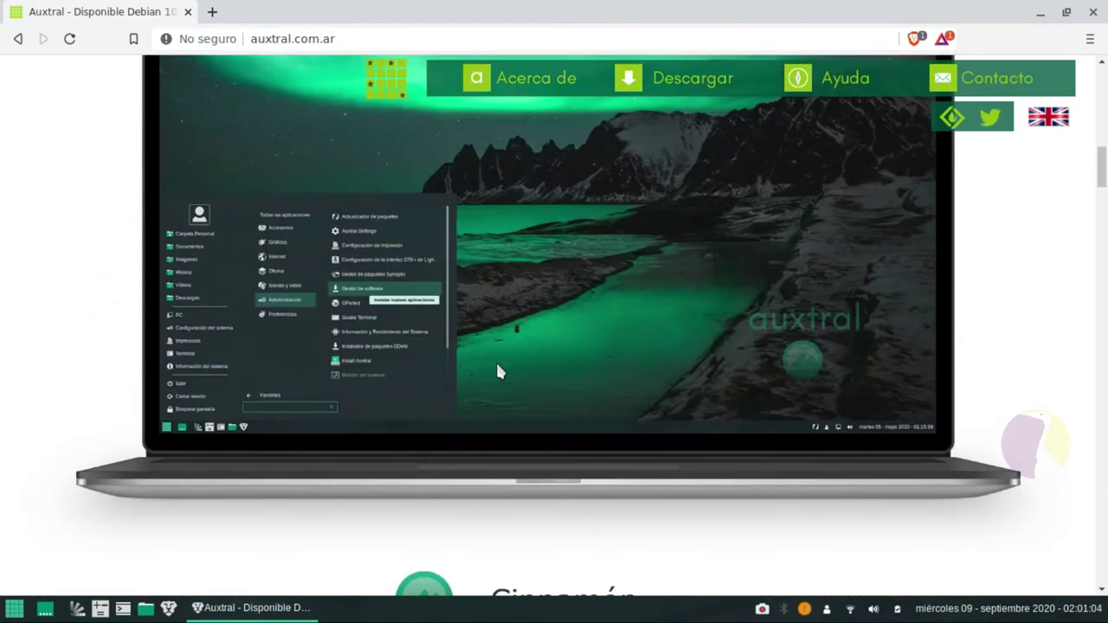
# Step: Minimise the browser and remove the date and time desklet from the desktop
pyautogui.click(260, 607)
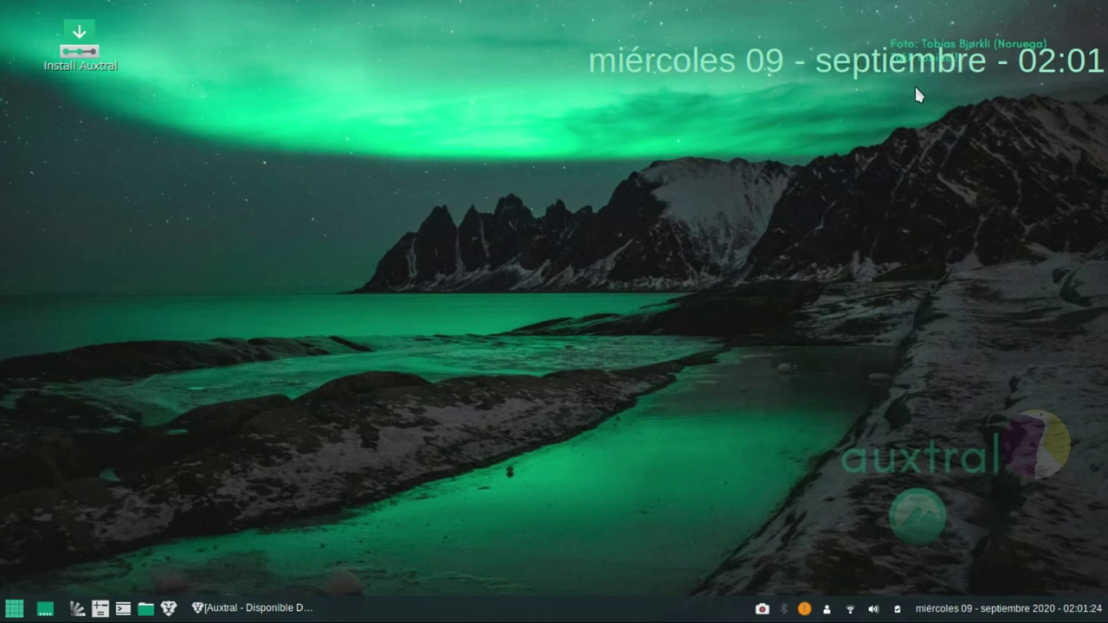
pyautogui.rightClick(784, 45)
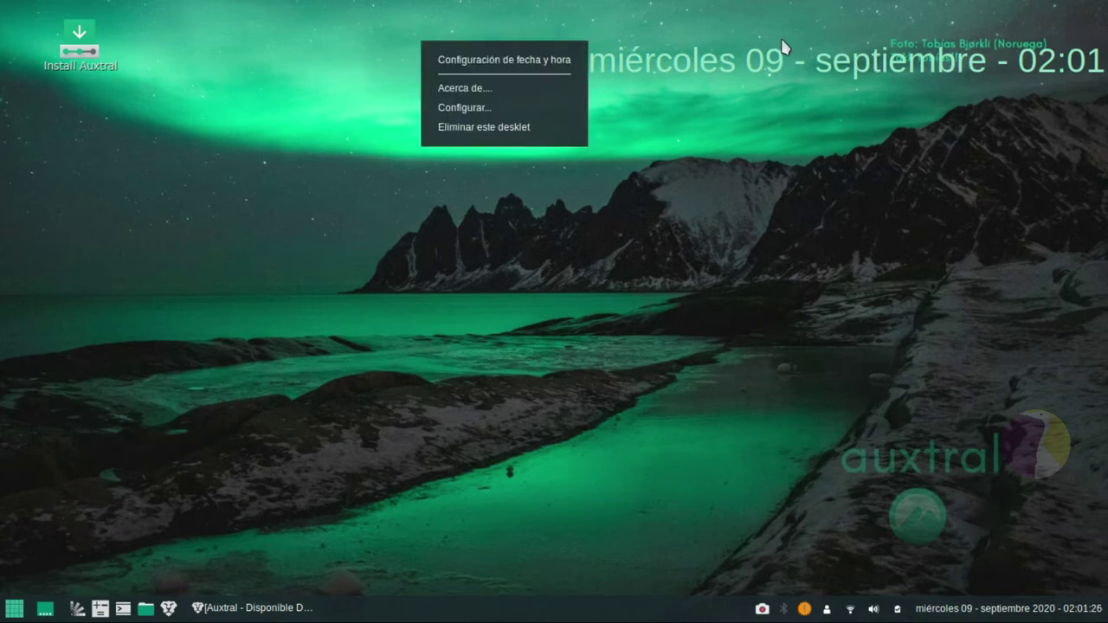
pyautogui.click(437, 142)
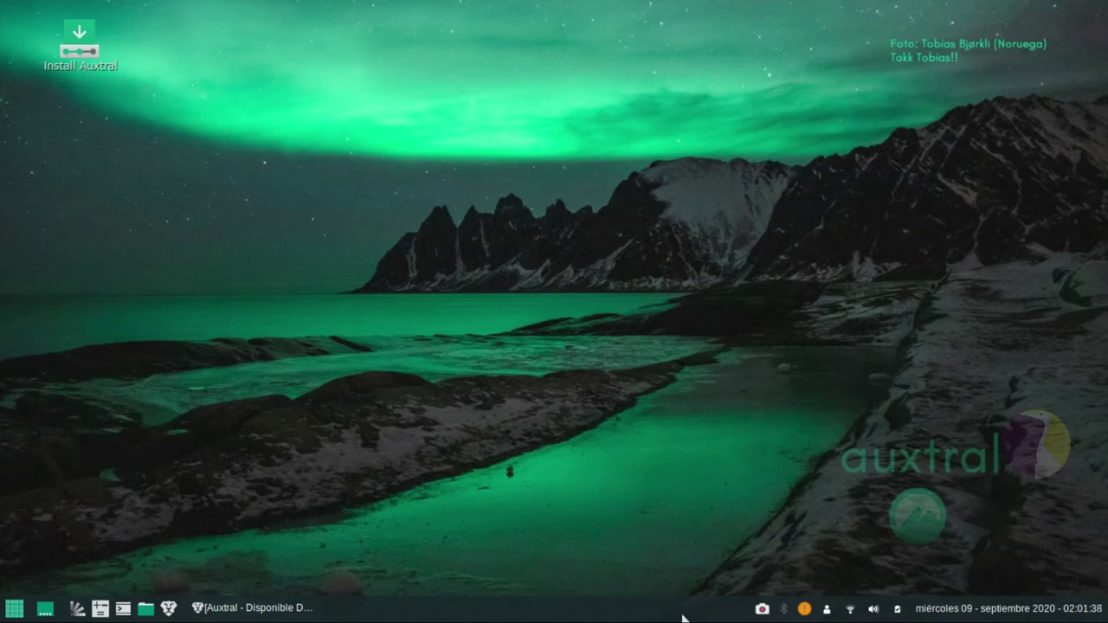
# Step: Restore the browser, examine the home page's Cinnamón, XFCE, applications and Debian repositories sections, and close the browser
pyautogui.click(267, 610)
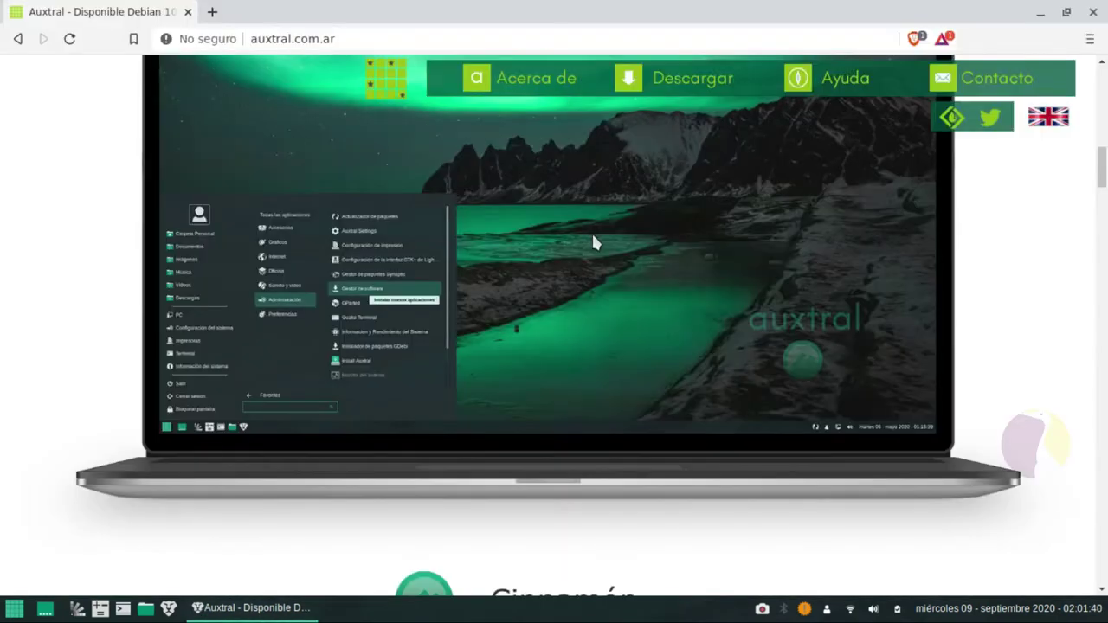
pyautogui.scroll(-7, 663, 274)
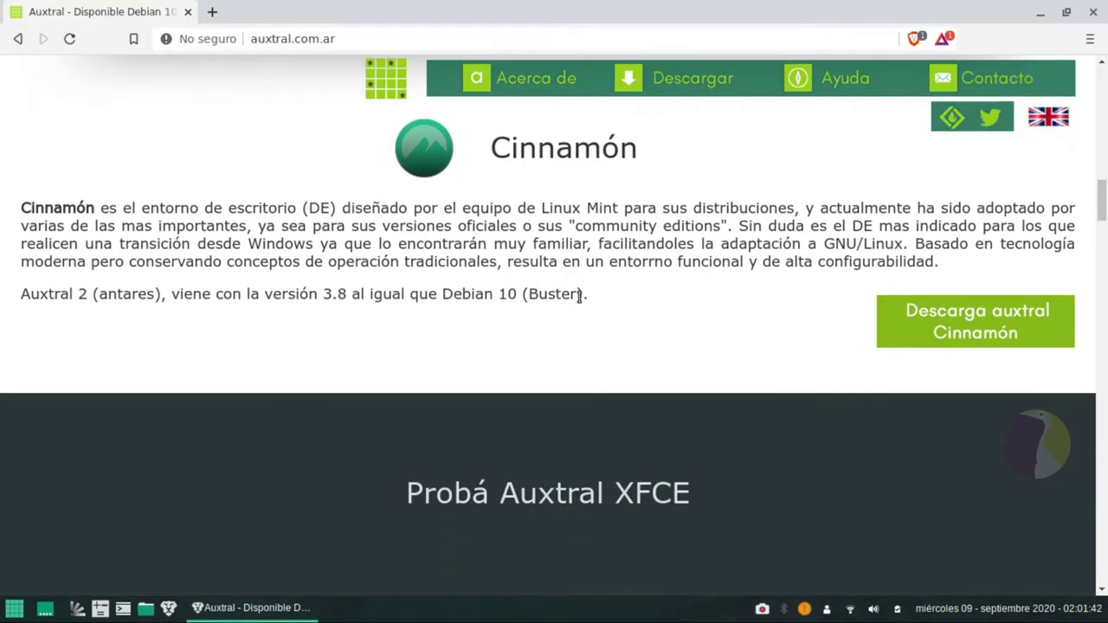
pyautogui.scroll(4, 584, 299)
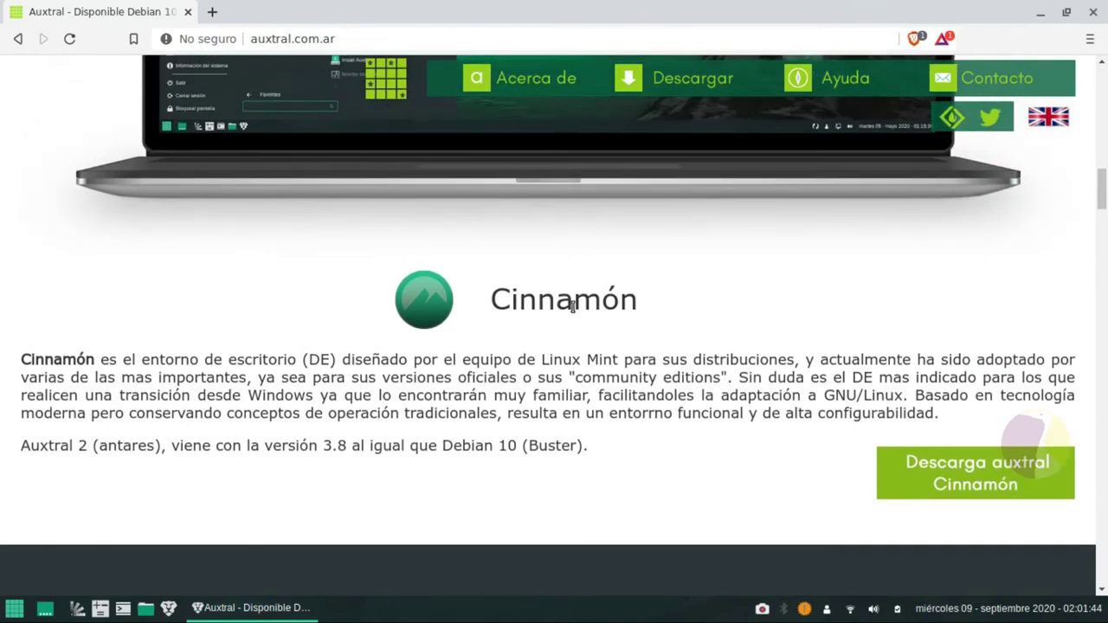
pyautogui.scroll(-1, 594, 414)
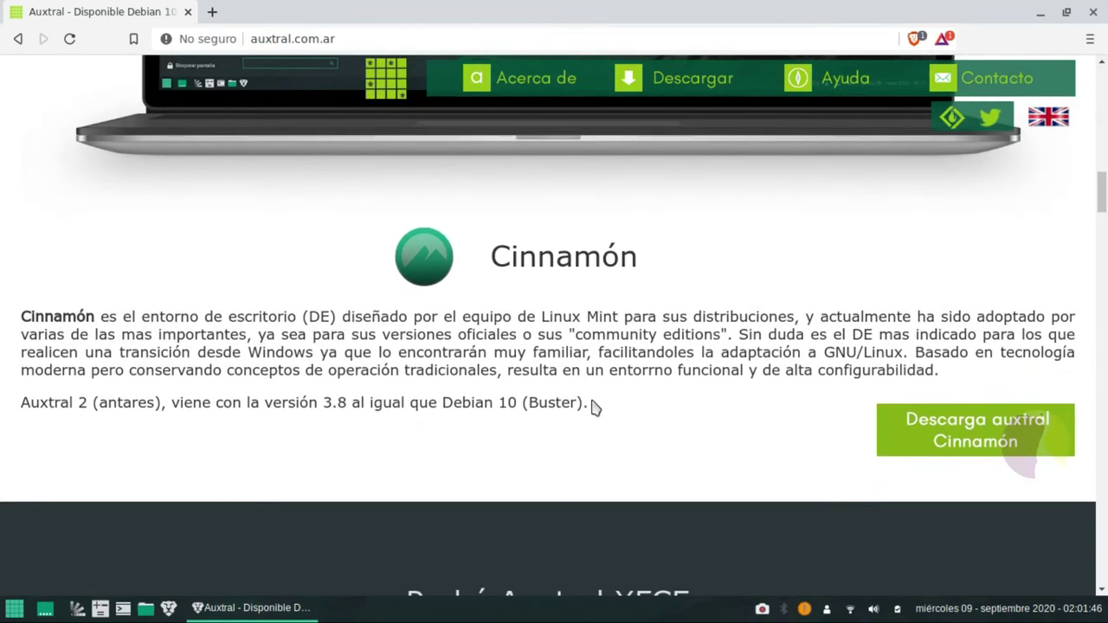
pyautogui.scroll(-7, 593, 407)
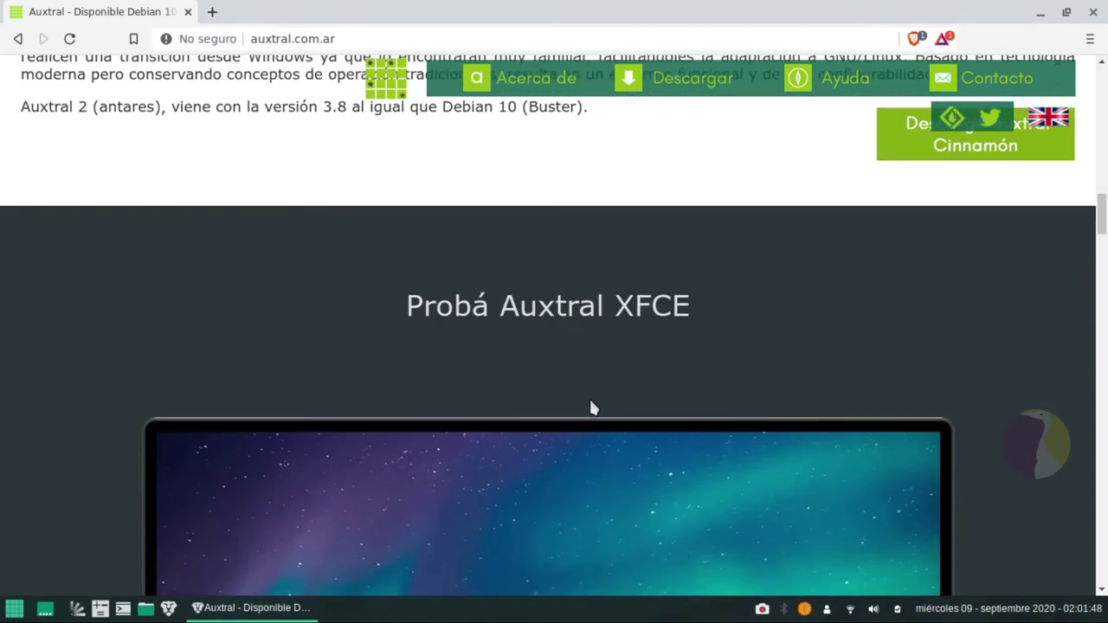
pyautogui.scroll(-10, 591, 407)
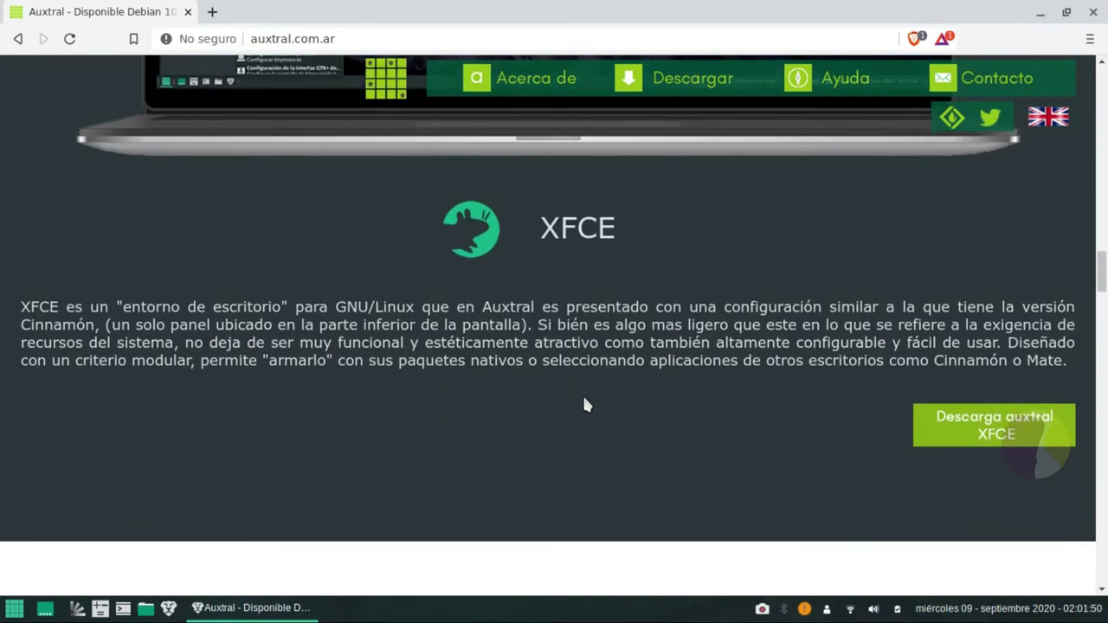
pyautogui.scroll(-6, 585, 402)
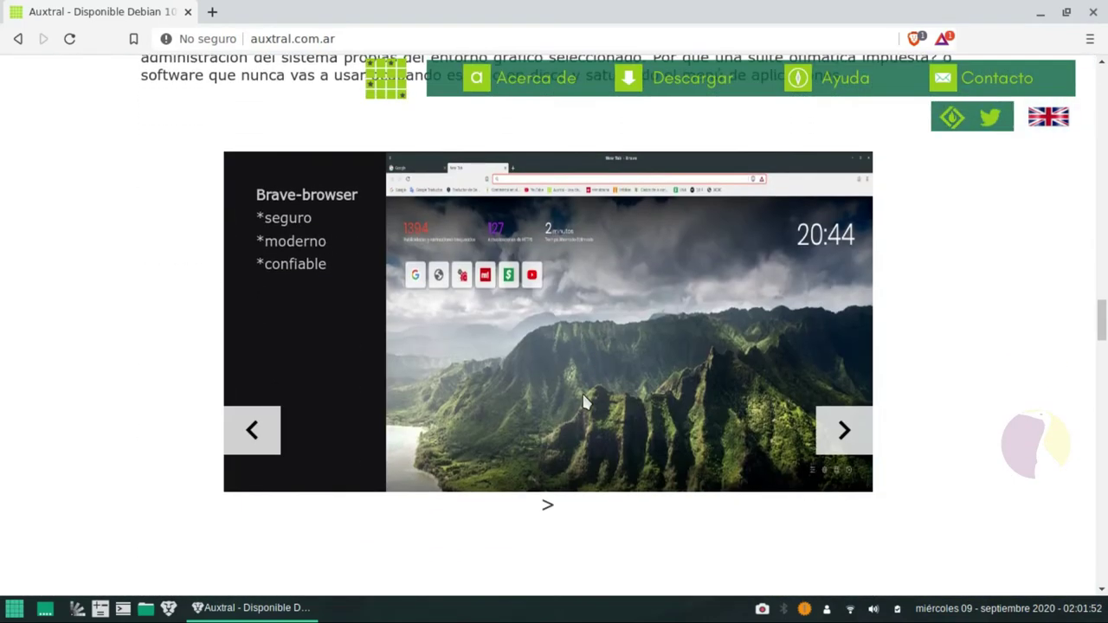
pyautogui.scroll(6, 585, 402)
pyautogui.scroll(-4, 585, 402)
pyautogui.scroll(-12, 584, 400)
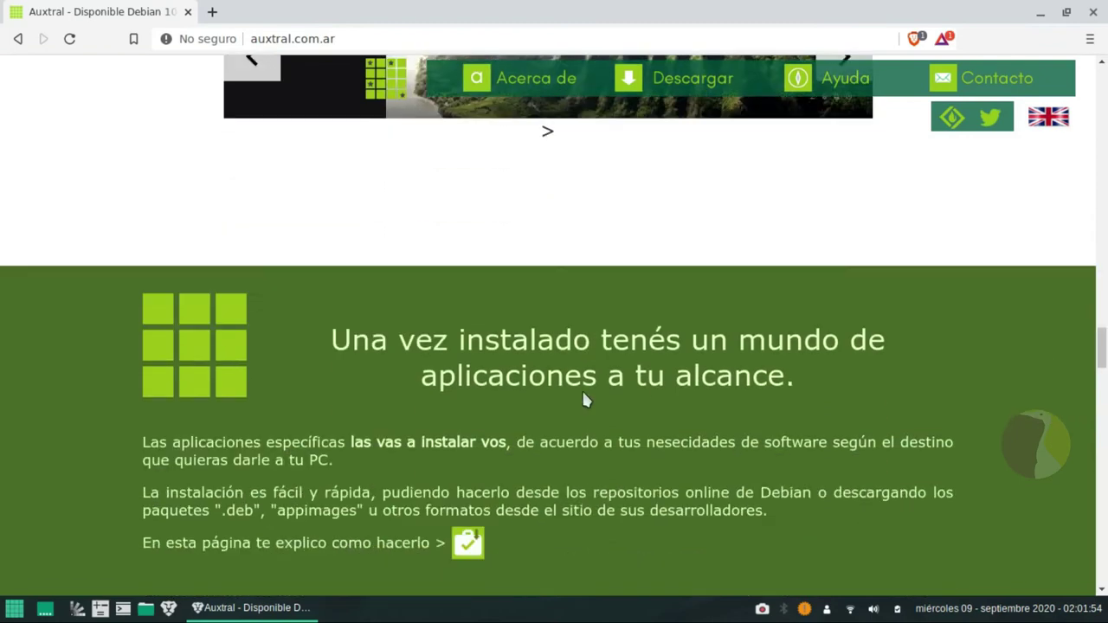
pyautogui.scroll(-2, 582, 387)
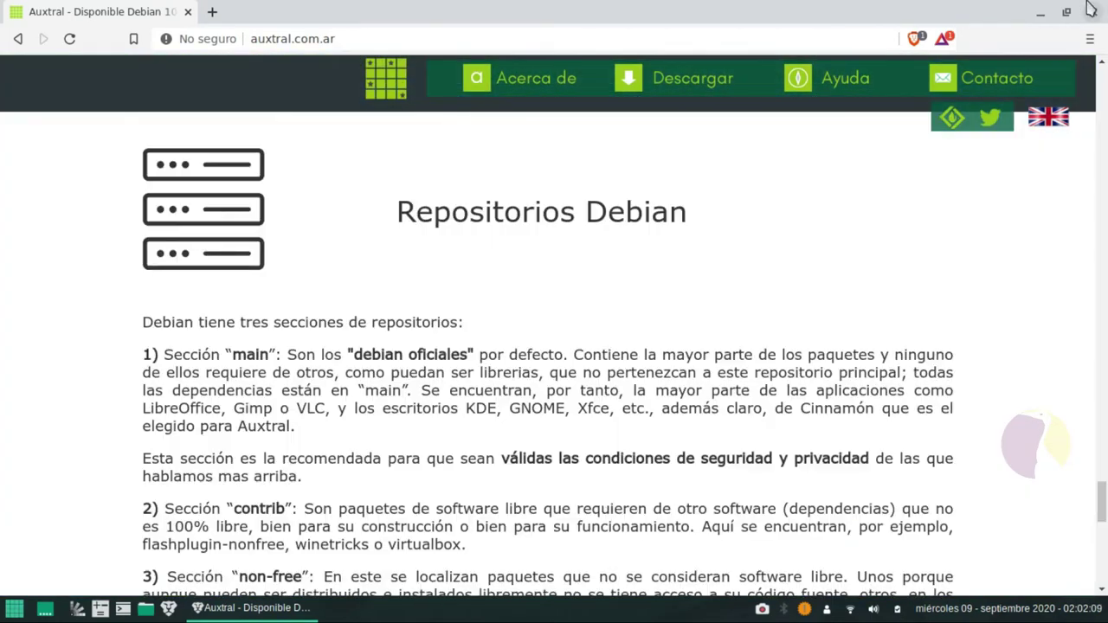
pyautogui.click(1102, 11)
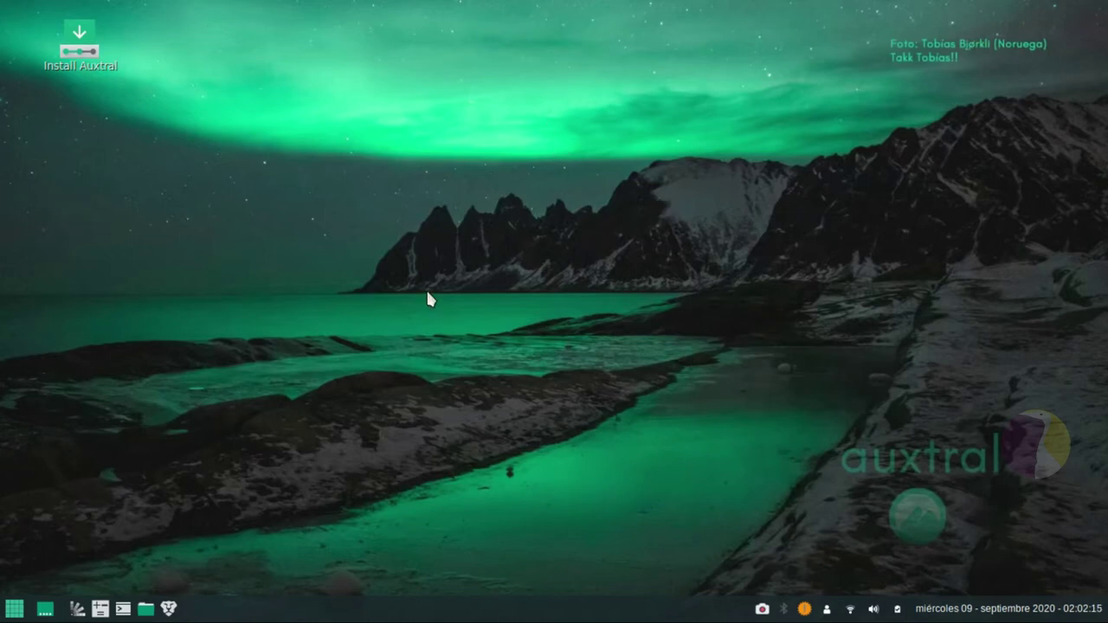
# Step: Open the personal folder in the file manager and narrow its sidebar
pyautogui.click(14, 608)
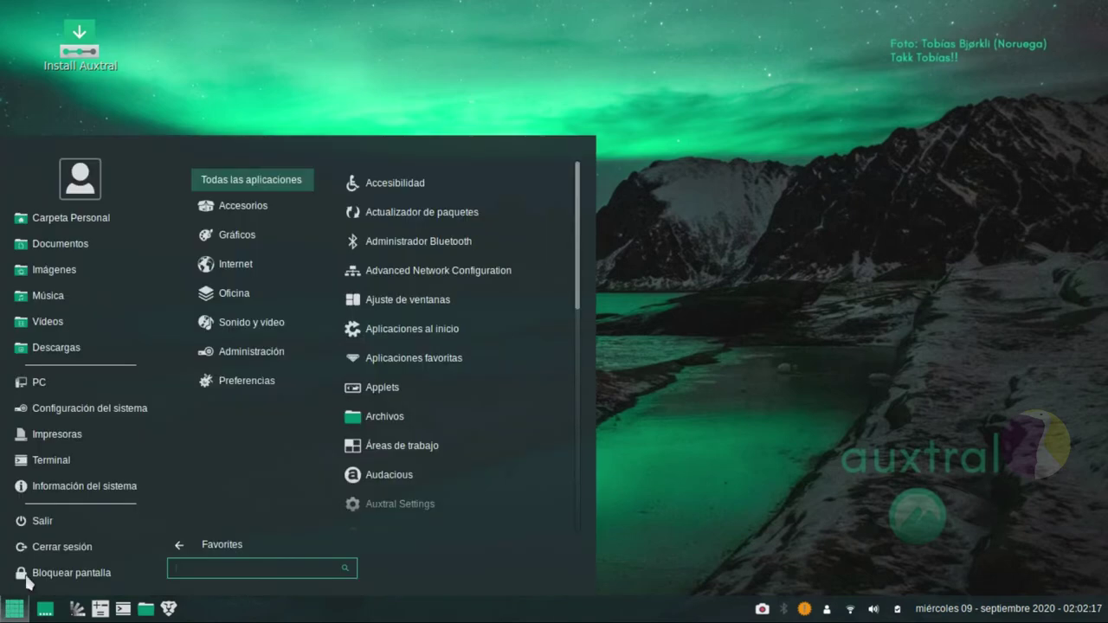
pyautogui.moveTo(196, 383)
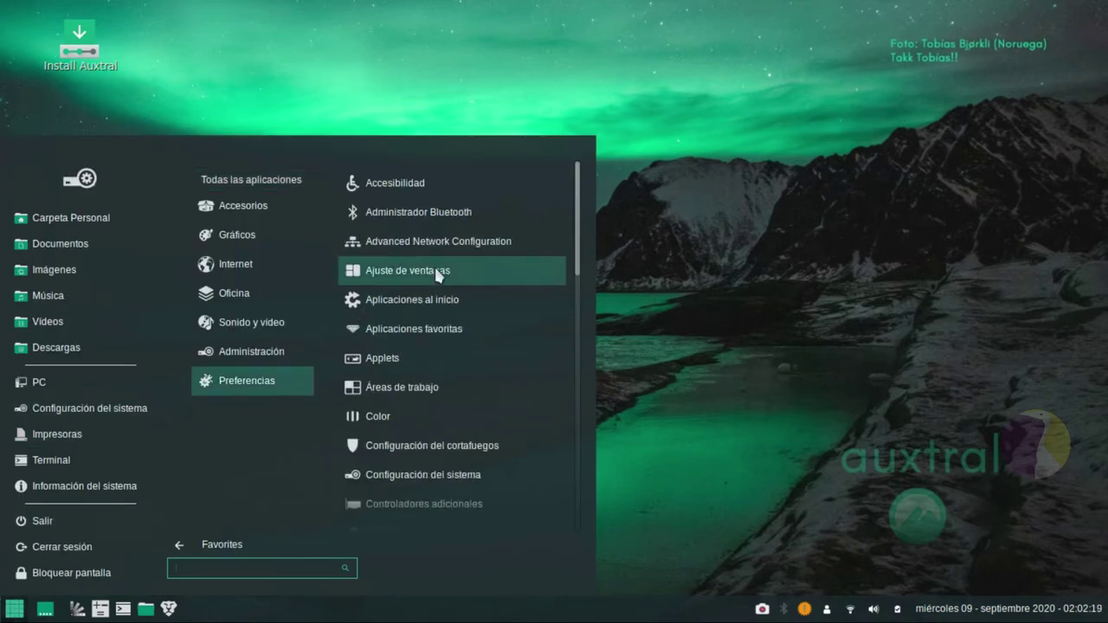
pyautogui.scroll(-5, 494, 369)
pyautogui.scroll(-5, 519, 385)
pyautogui.moveTo(578, 433); pyautogui.dragTo(583, 181)
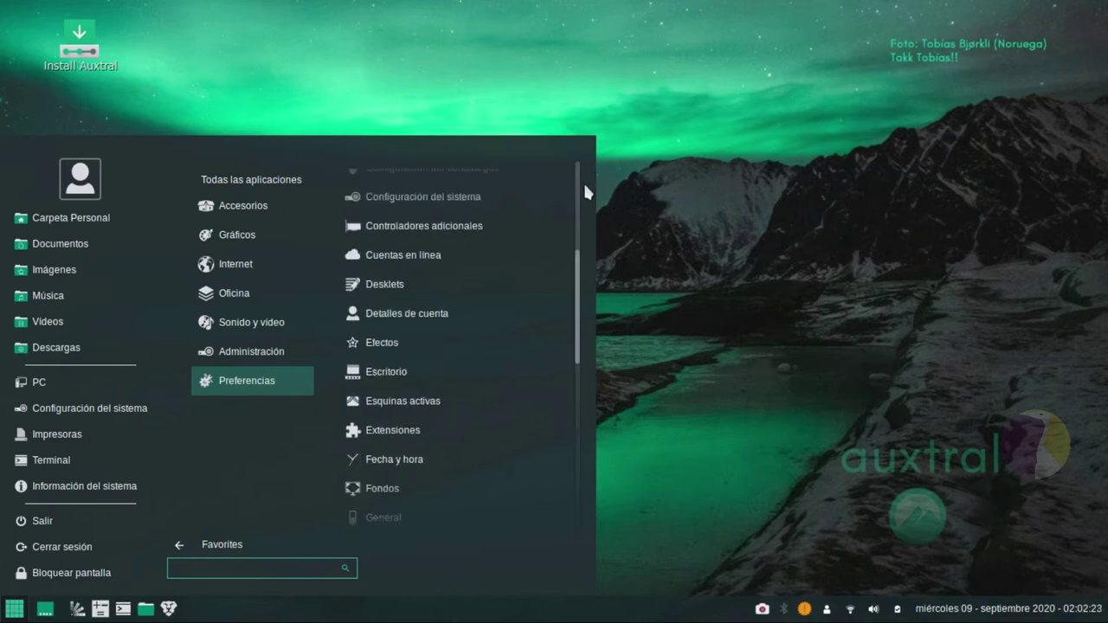
pyautogui.scroll(3, 537, 294)
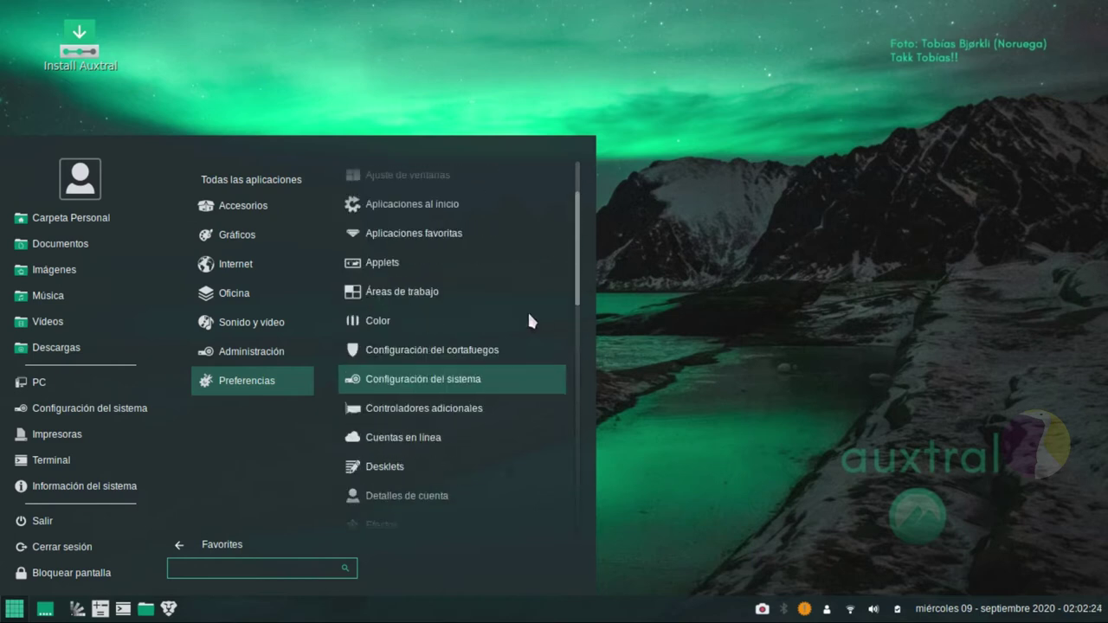
pyautogui.click(50, 223)
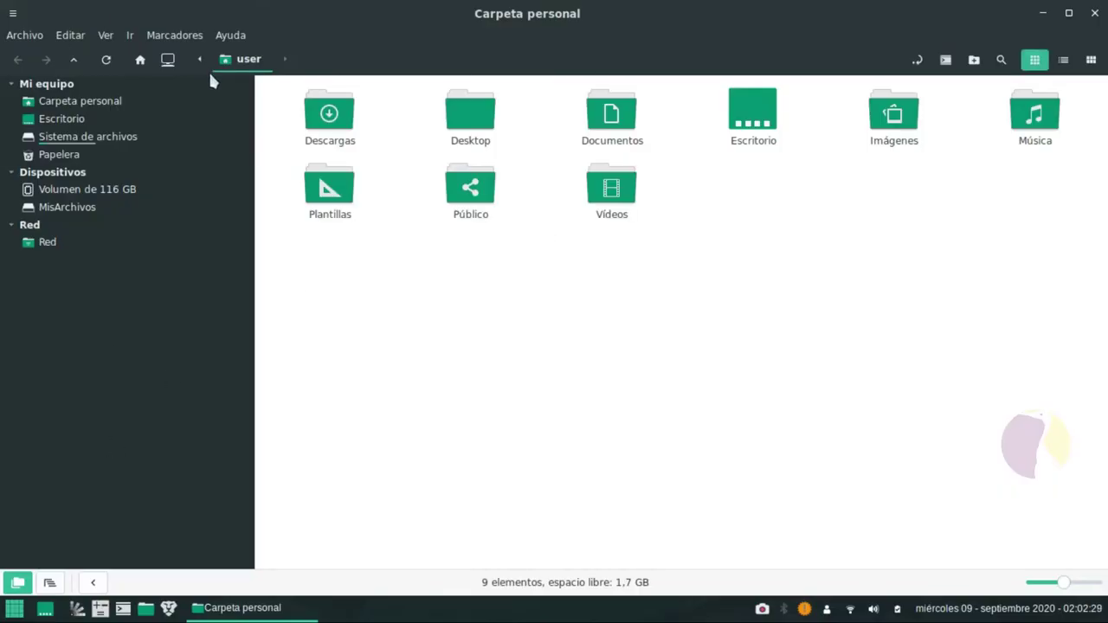
pyautogui.moveTo(255, 205); pyautogui.dragTo(210, 191)
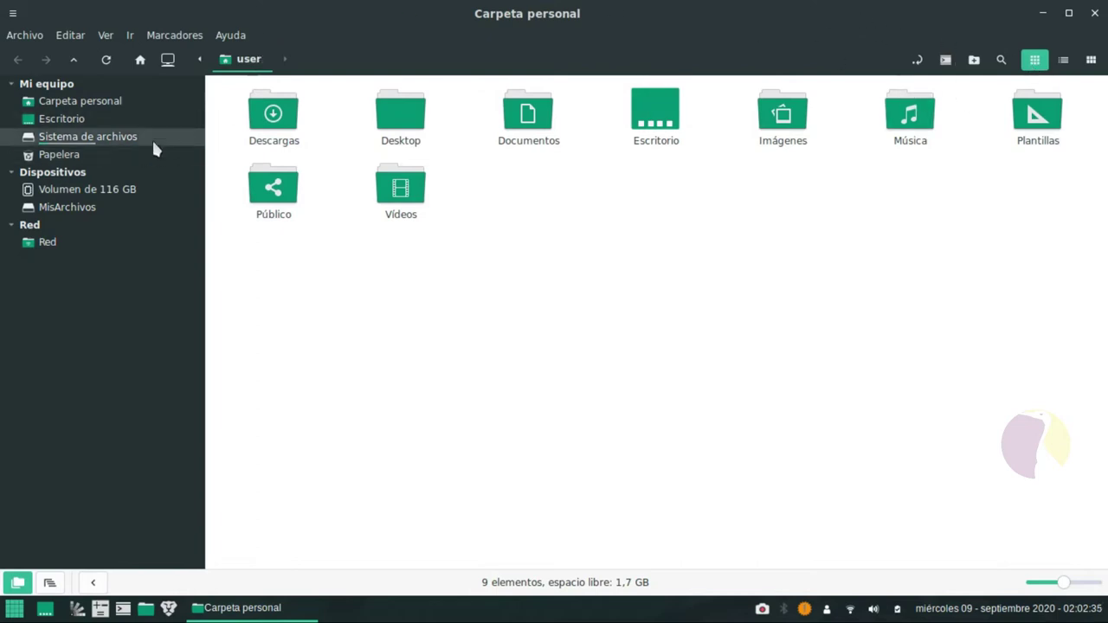
pyautogui.click(79, 35)
pyautogui.moveTo(113, 40)
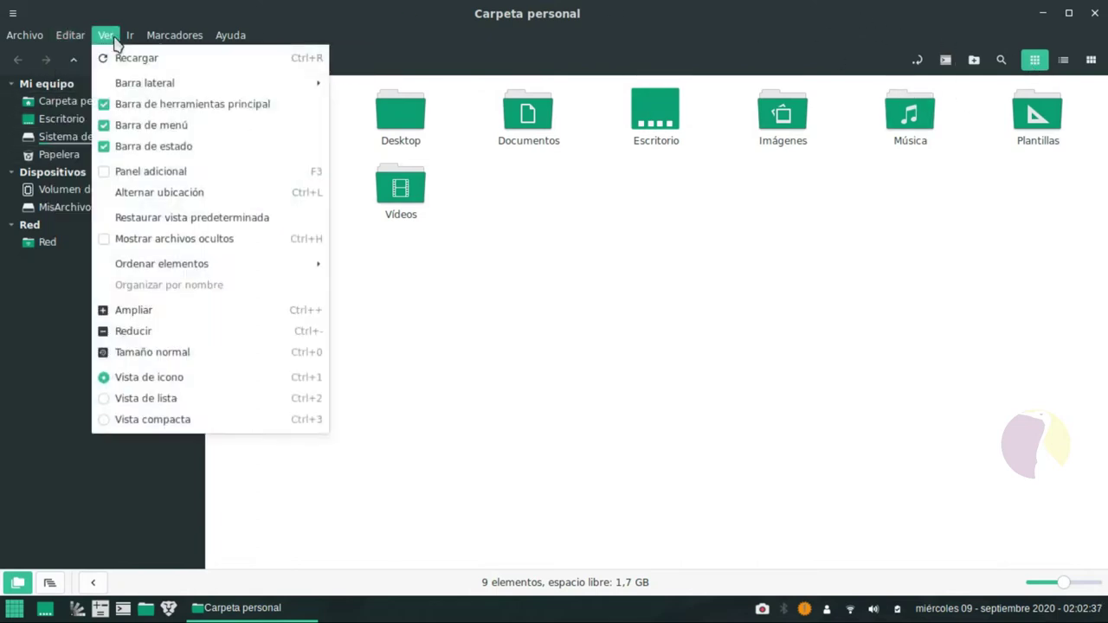
pyautogui.moveTo(149, 39)
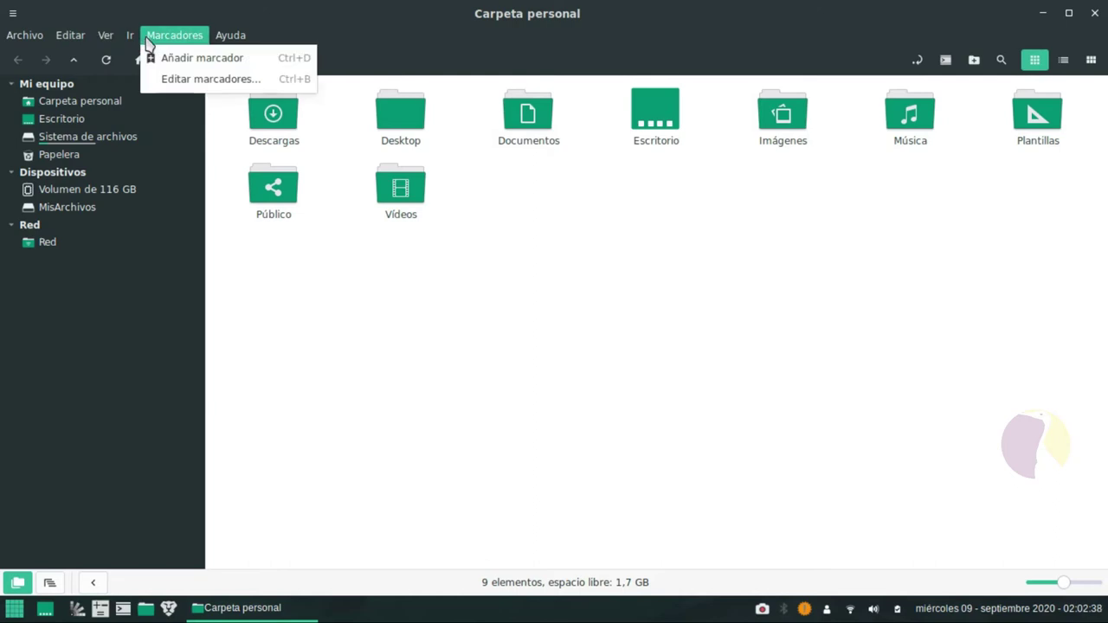
pyautogui.click(194, 39)
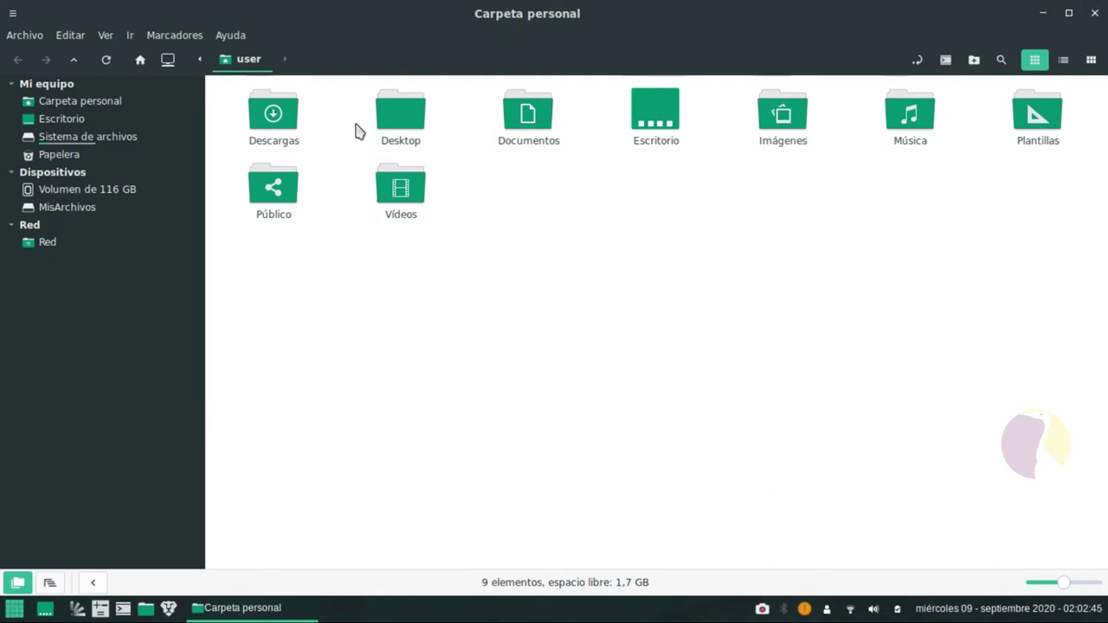
# Step: Search the installed applications for "preferencia", look through the matches and clear the search text
pyautogui.press('super')
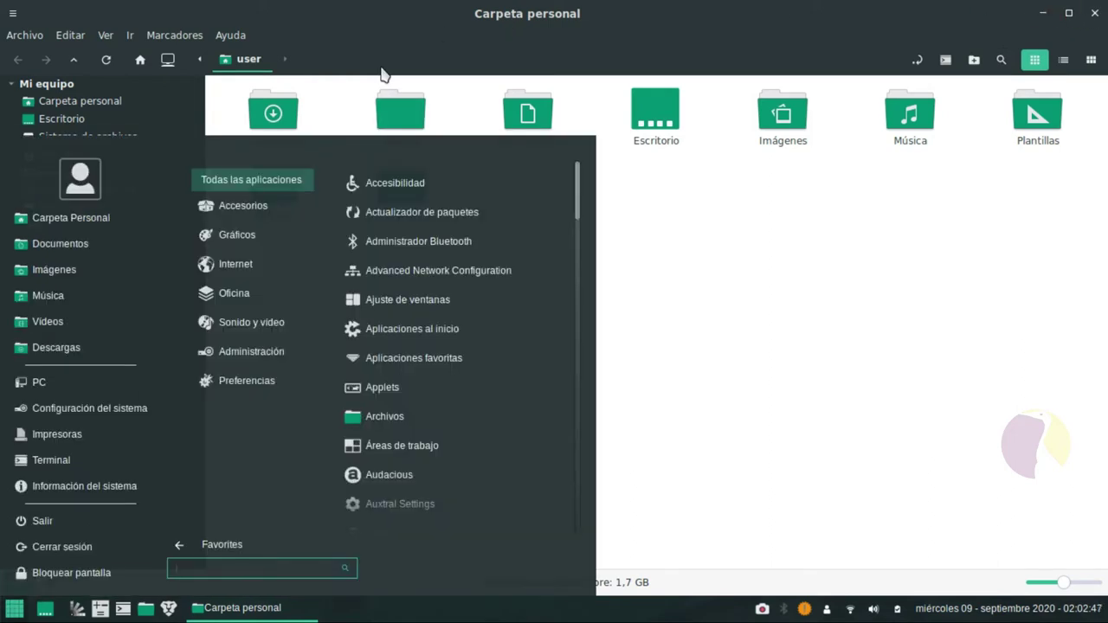
pyautogui.write('preferenc')
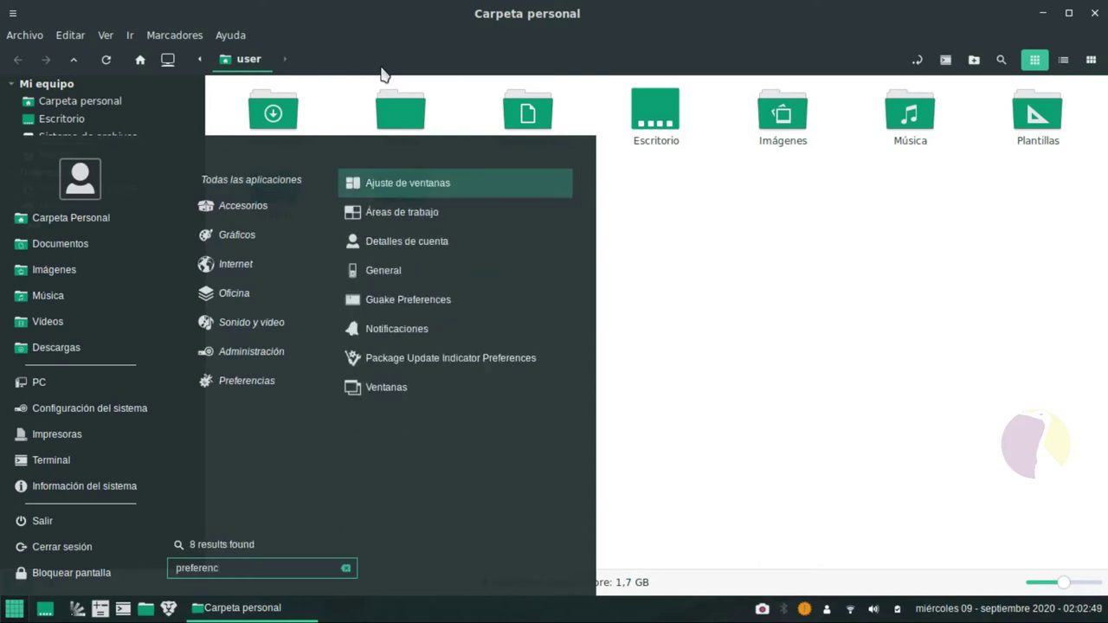
pyautogui.write('ia')
pyautogui.press('Down')
pyautogui.press('Down')
pyautogui.press('Up')
pyautogui.press('Up')
pyautogui.press('BackSpace')
pyautogui.press('BackSpace')
pyautogui.press('BackSpace')
pyautogui.press('BackSpace')
pyautogui.press('BackSpace')
pyautogui.press('BackSpace')
pyautogui.press('BackSpace')
pyautogui.press('BackSpace')
# Step: Search the installed applications for "sistema" and open Configuración del sistema
pyautogui.write('sistema')
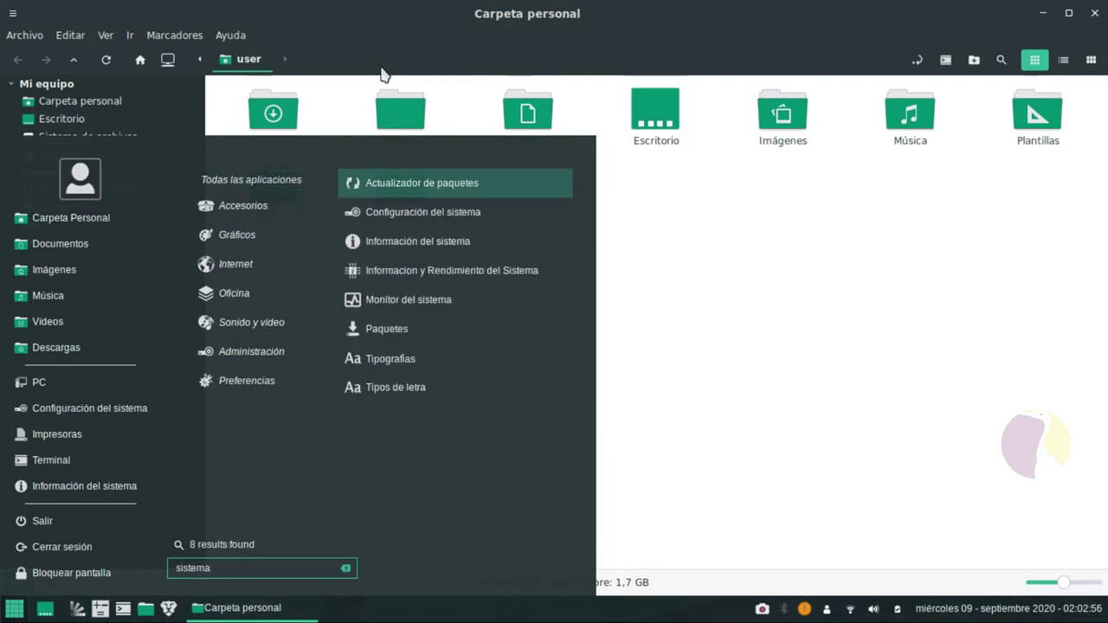
pyautogui.press('Escape')
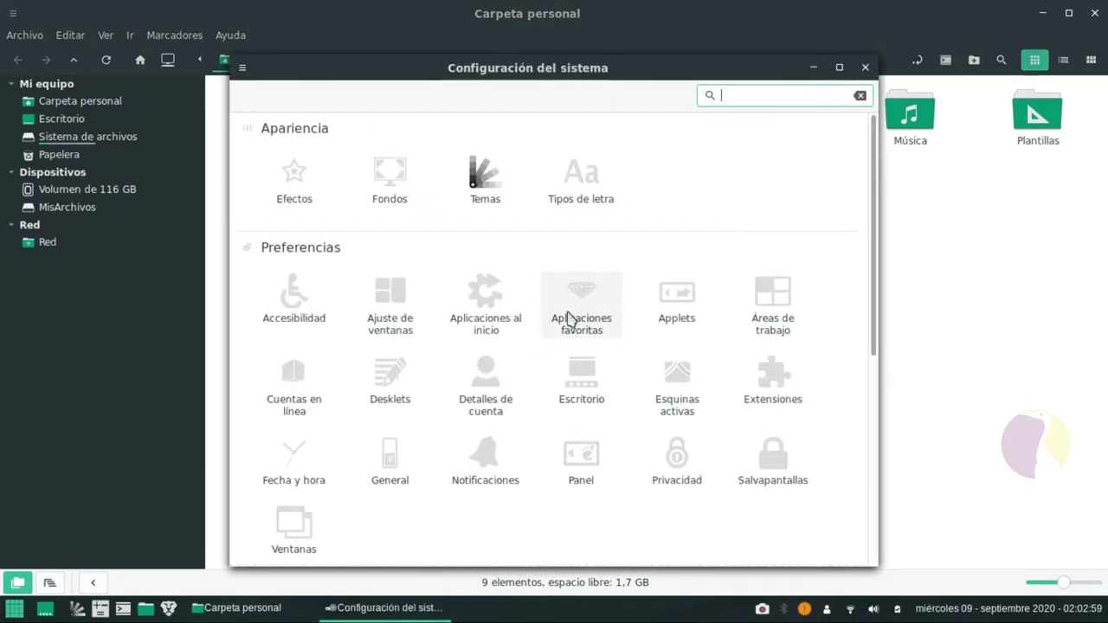
# Step: Open the Temas settings, view the available window border themes and choose Antares
pyautogui.click(497, 203)
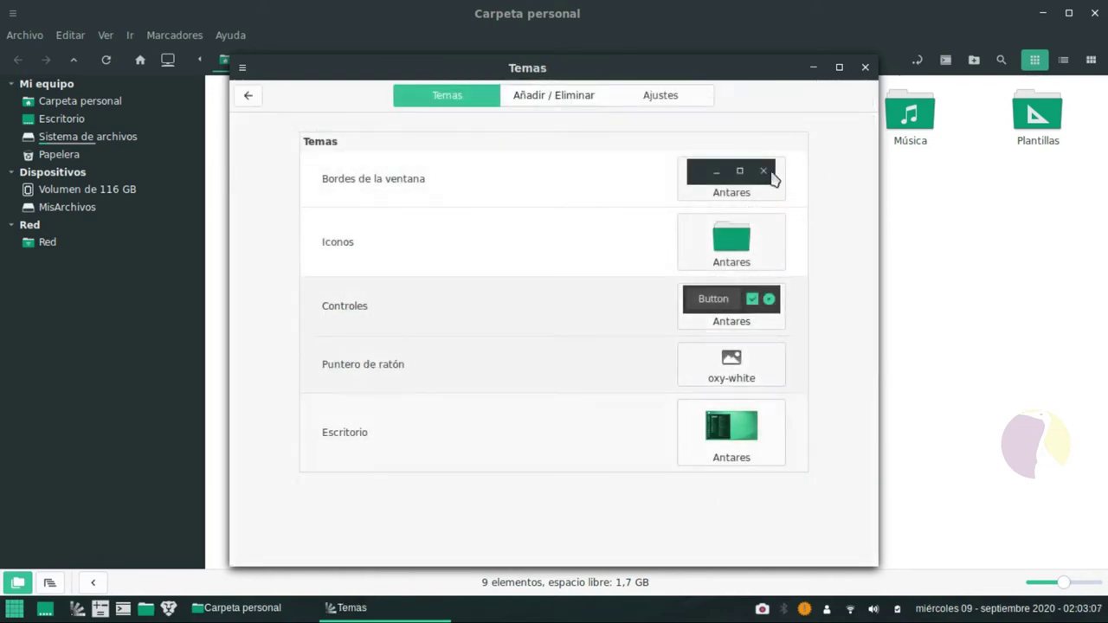
pyautogui.click(783, 203)
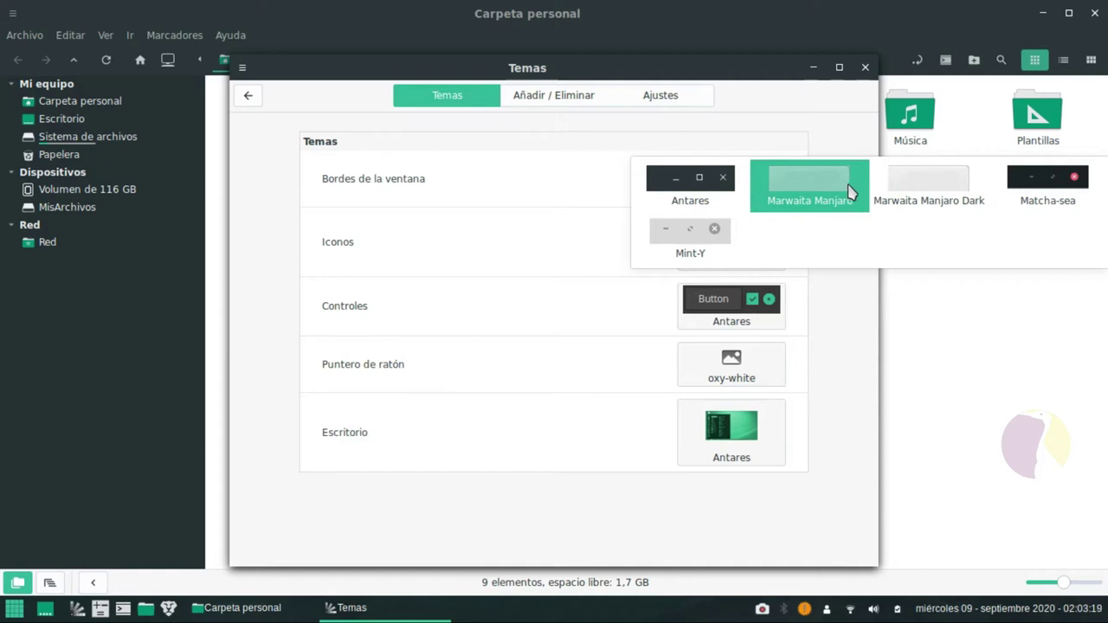
pyautogui.click(711, 205)
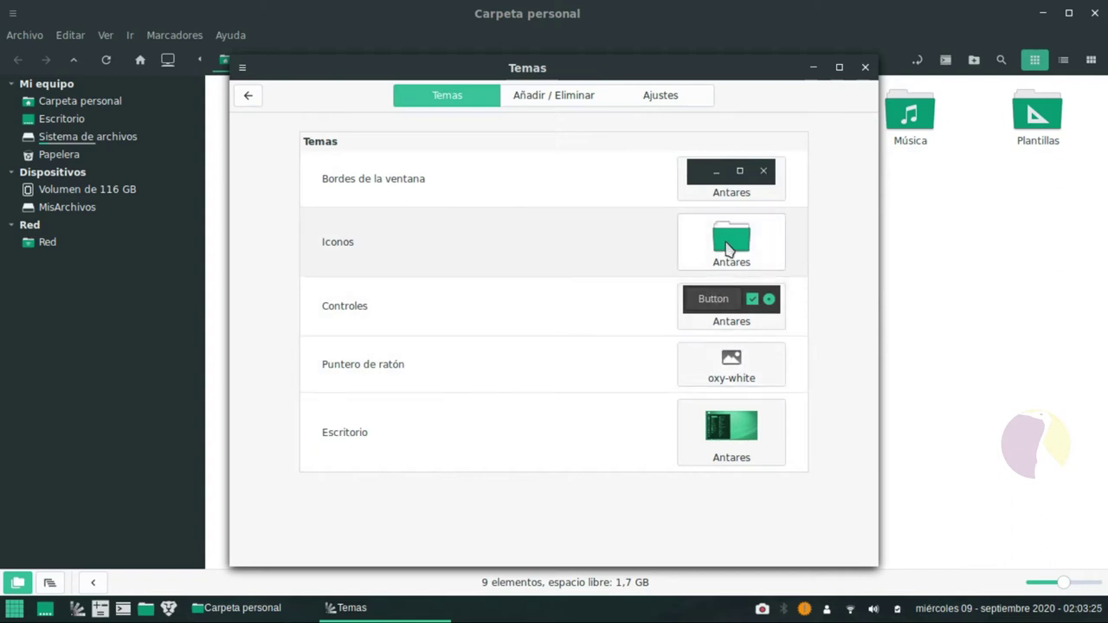
# Step: Look through the available icon, control and desktop themes in Temas, choosing Antares for the icons
pyautogui.click(773, 251)
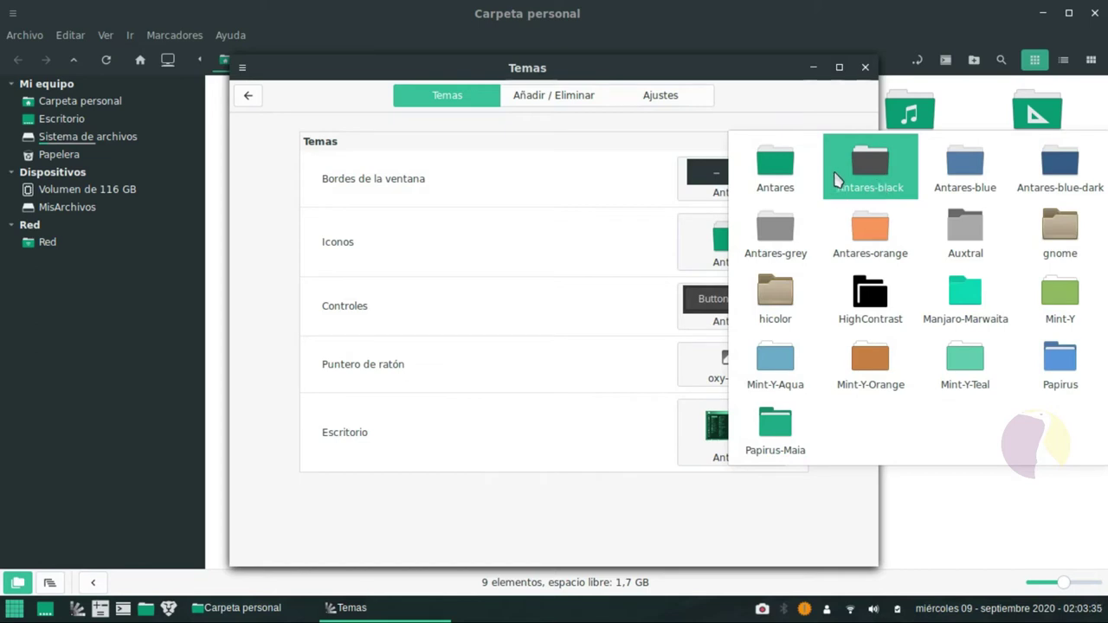
pyautogui.click(790, 187)
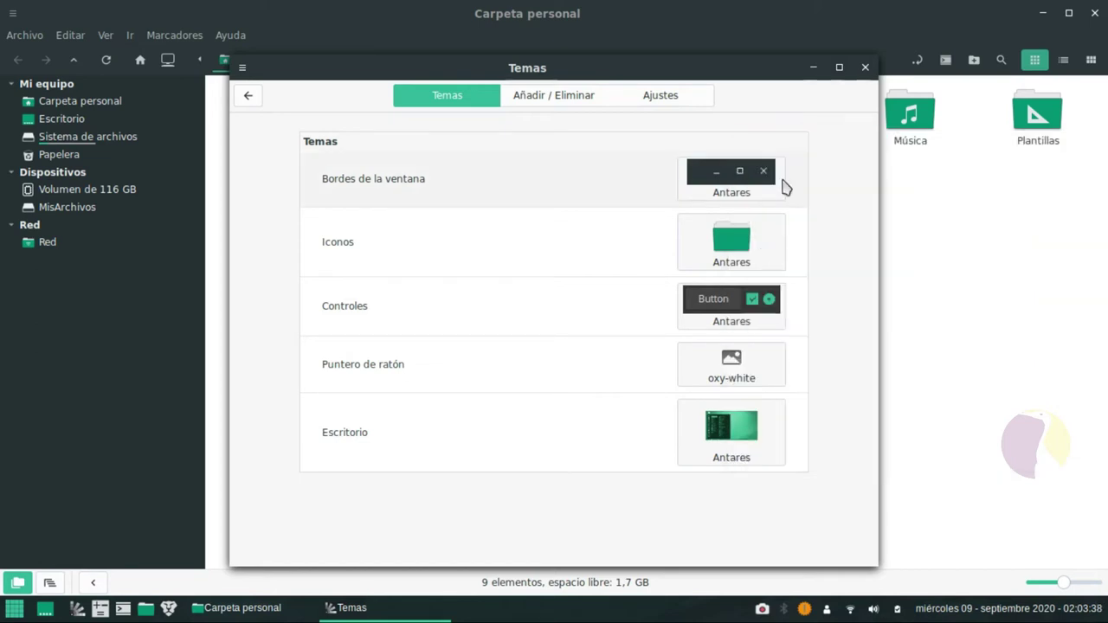
pyautogui.click(704, 326)
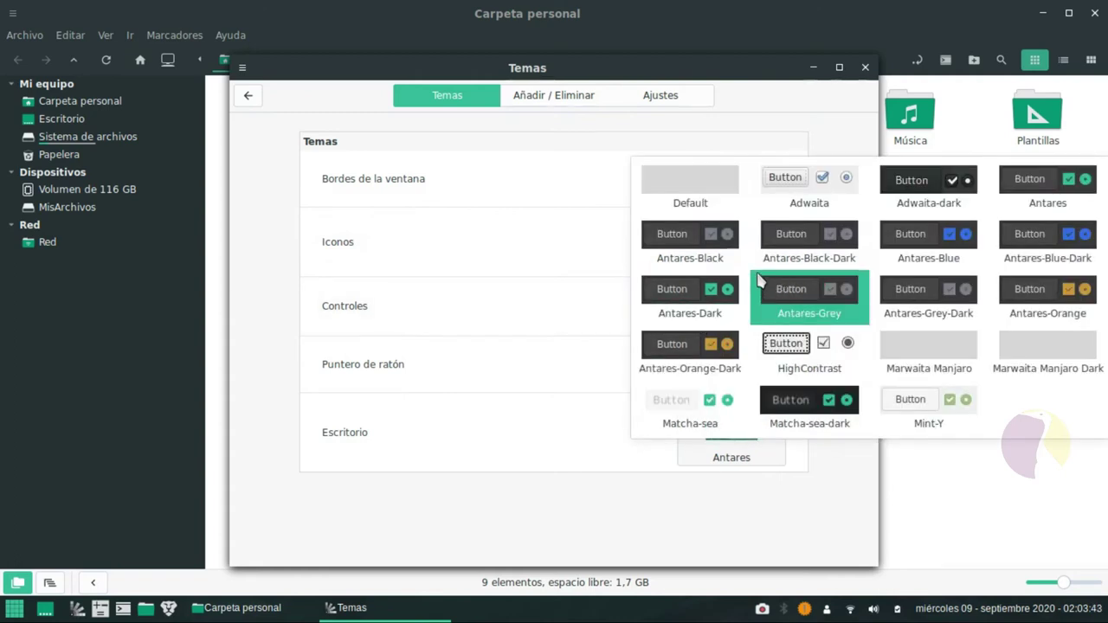
pyautogui.click(636, 477)
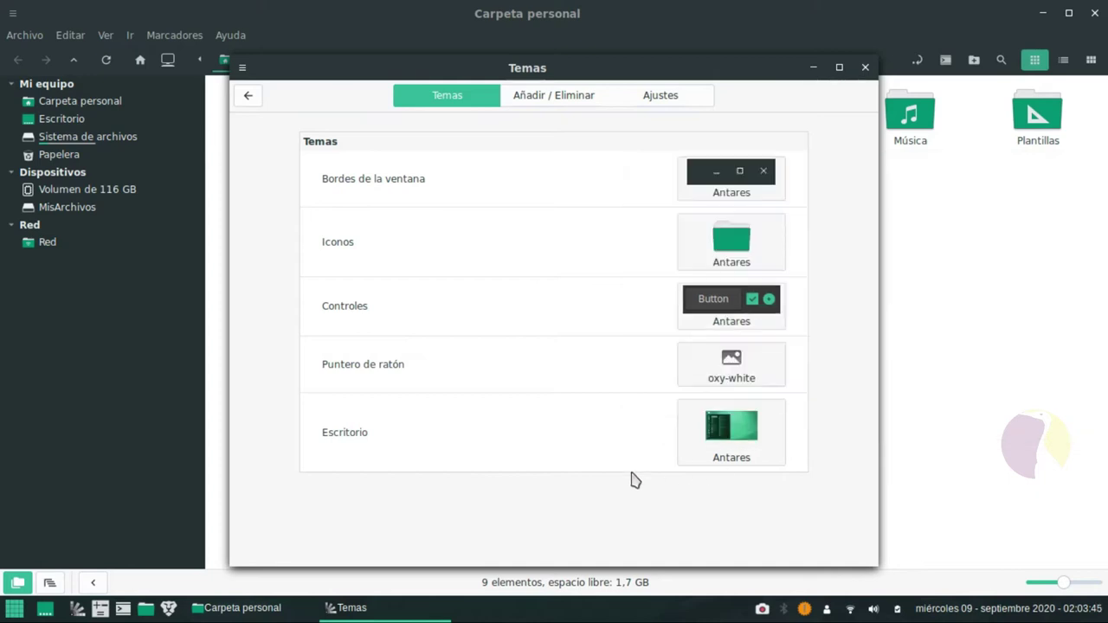
pyautogui.click(749, 444)
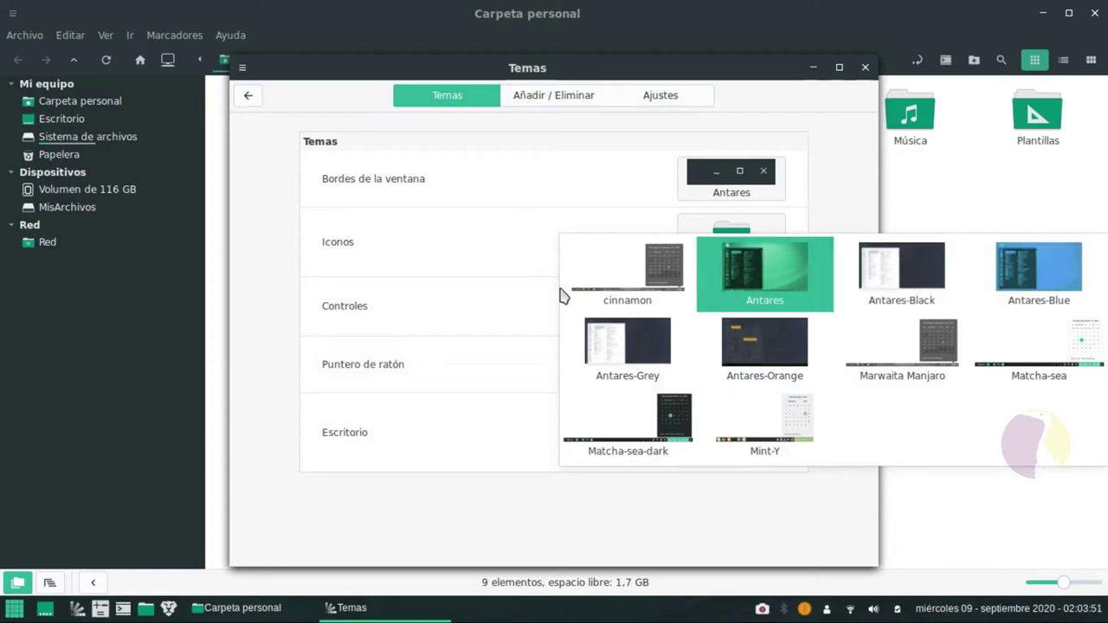
pyautogui.click(621, 557)
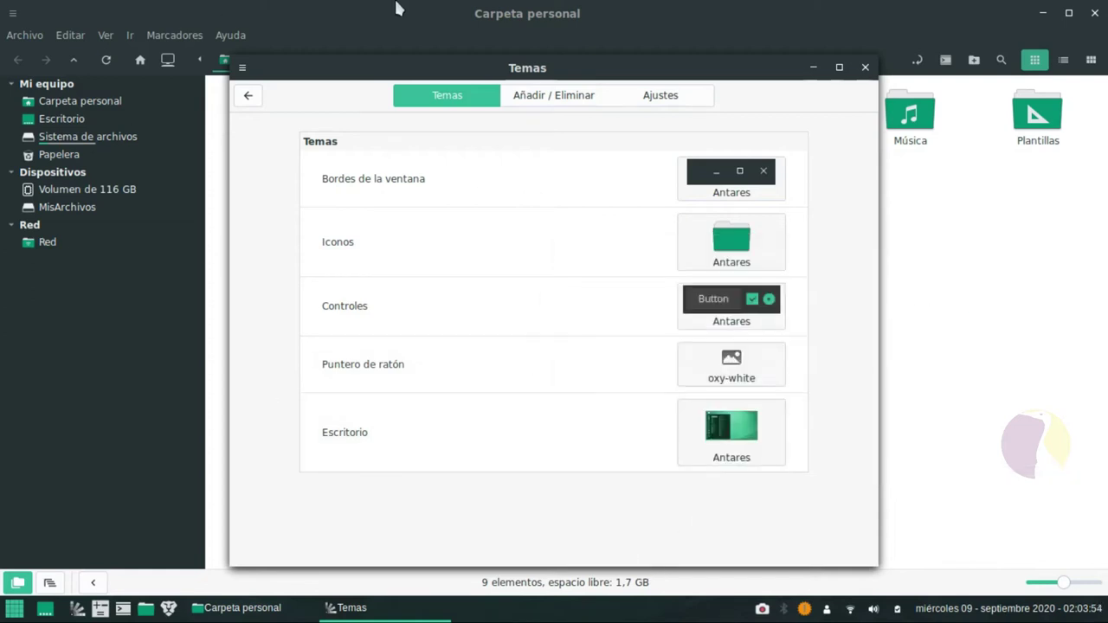
# Step: Minimize the personal folder and Temas windows to clear the desktop
pyautogui.click(633, 11)
pyautogui.click(1043, 13)
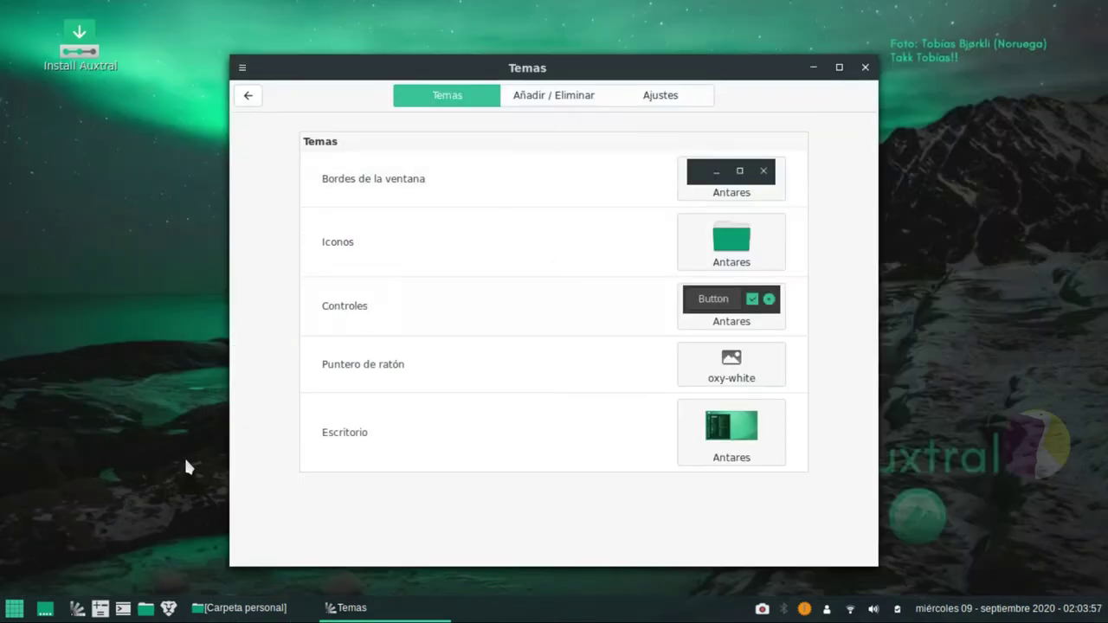
pyautogui.click(813, 67)
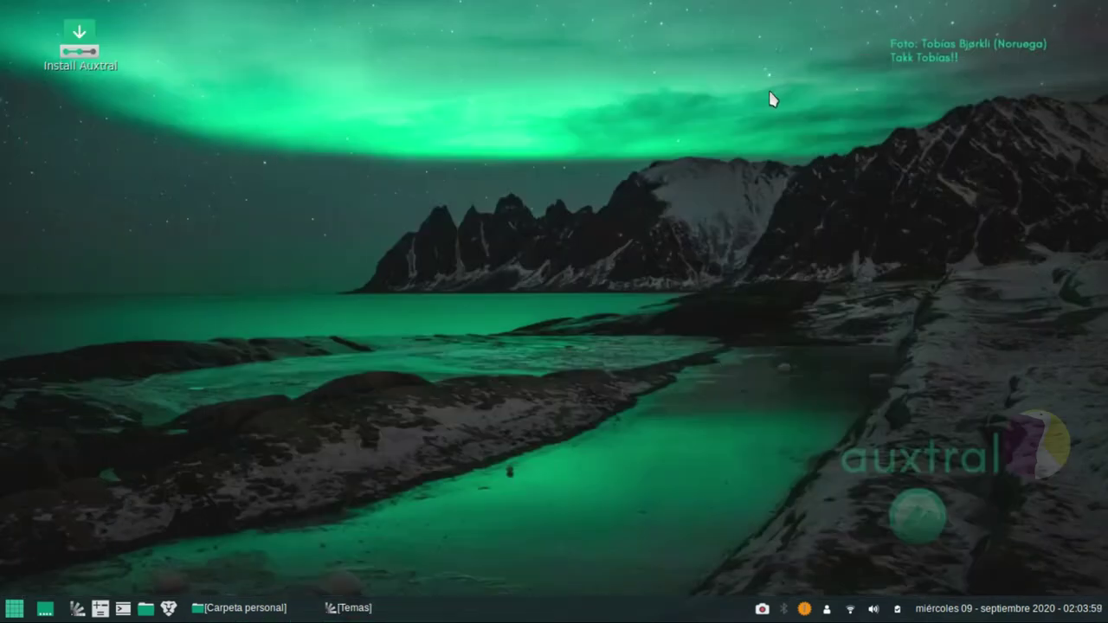
# Step: Look at the date and sound applets and the one between them in the system tray
pyautogui.click(1011, 615)
pyautogui.click(1011, 615)
pyautogui.click(897, 613)
pyautogui.click(898, 613)
pyautogui.click(872, 610)
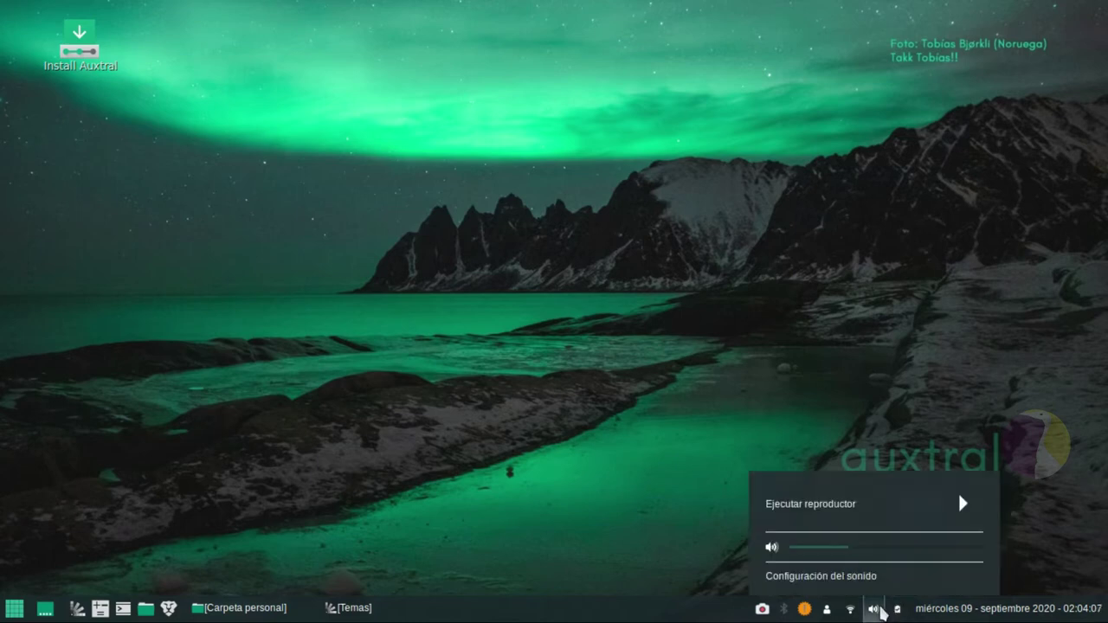
pyautogui.click(872, 611)
# Step: View the network, user session and update notifier options in the system tray
pyautogui.click(850, 610)
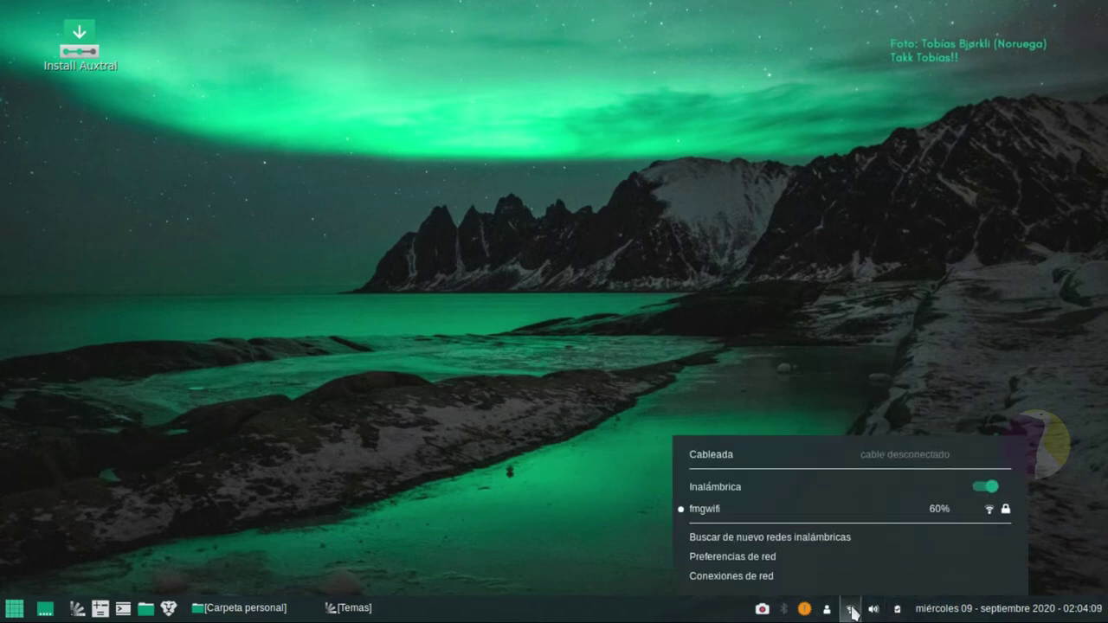
pyautogui.click(852, 612)
pyautogui.click(827, 611)
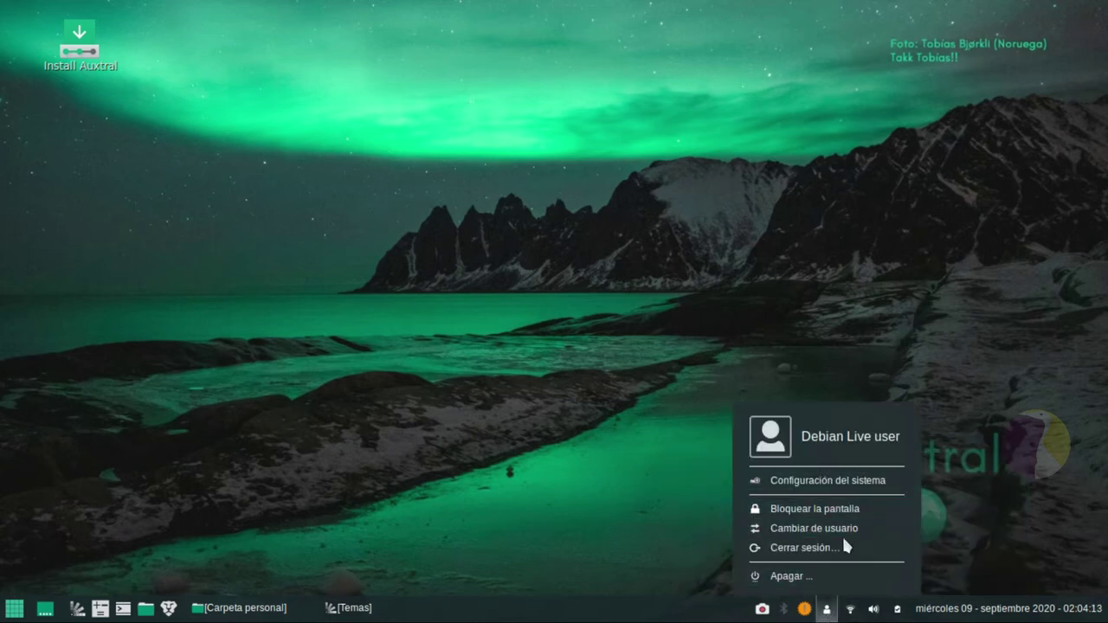
pyautogui.click(827, 611)
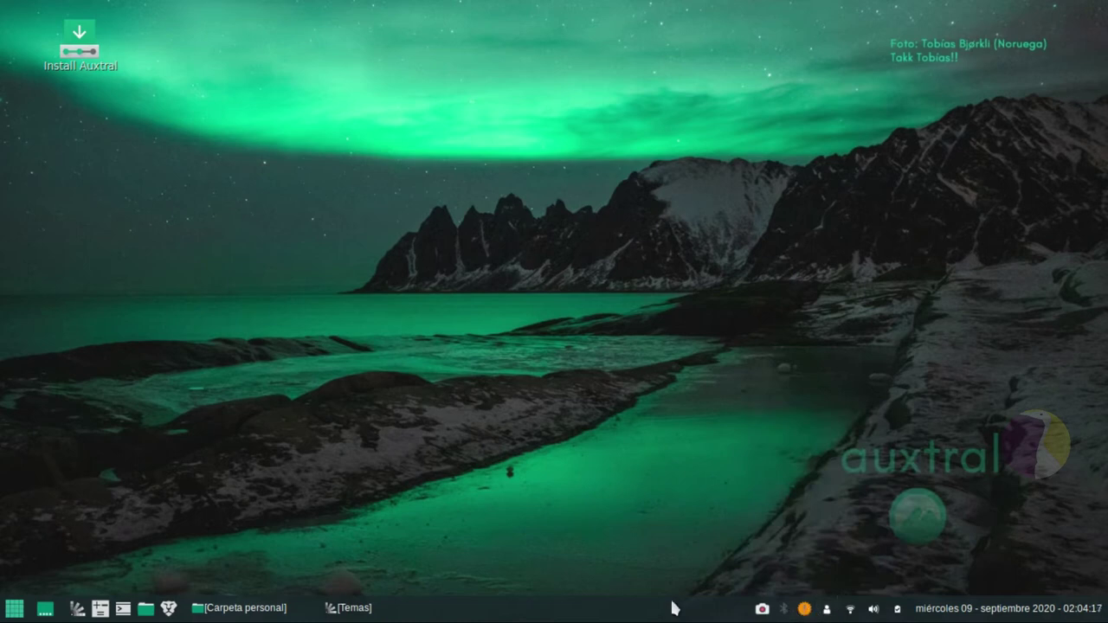
pyautogui.rightClick(804, 609)
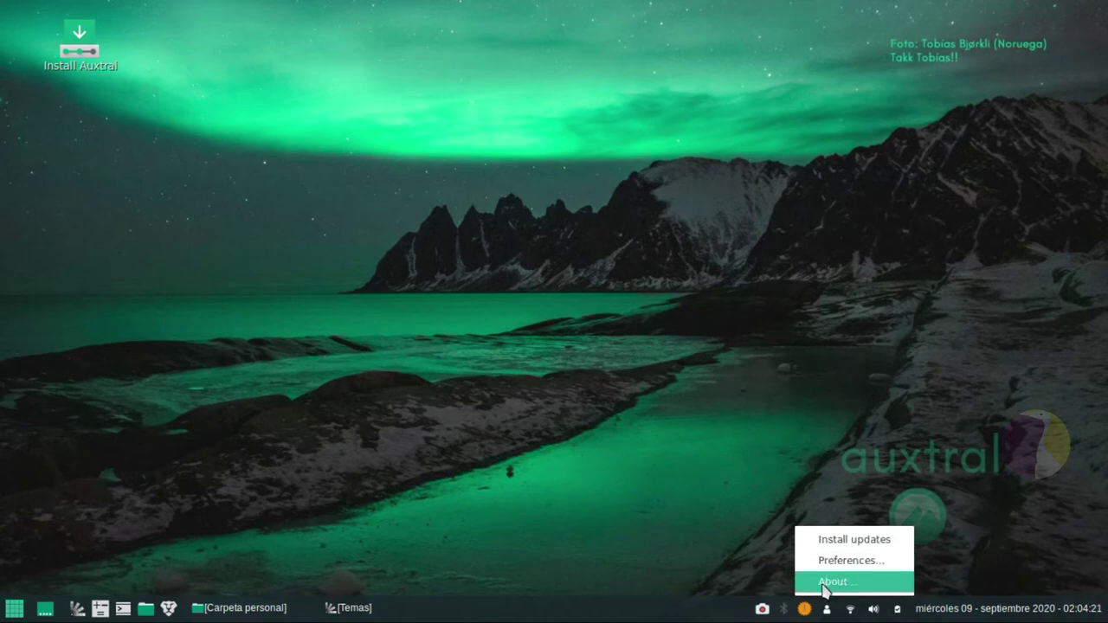
pyautogui.click(802, 615)
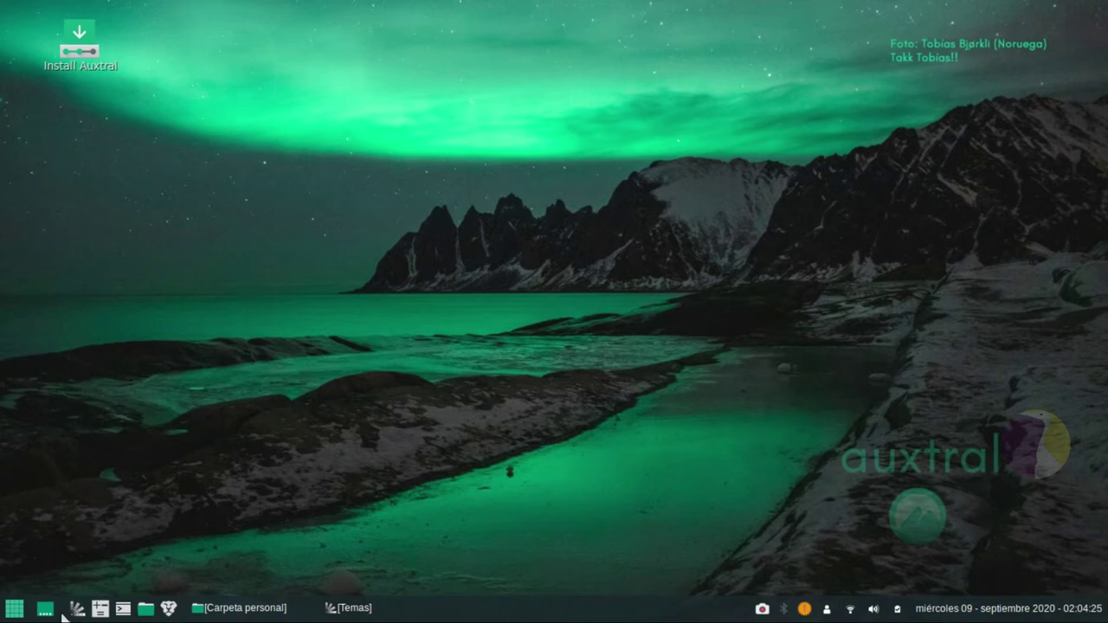
# Step: Browse the full application list and open Archivos from the Accesorios category
pyautogui.click(14, 608)
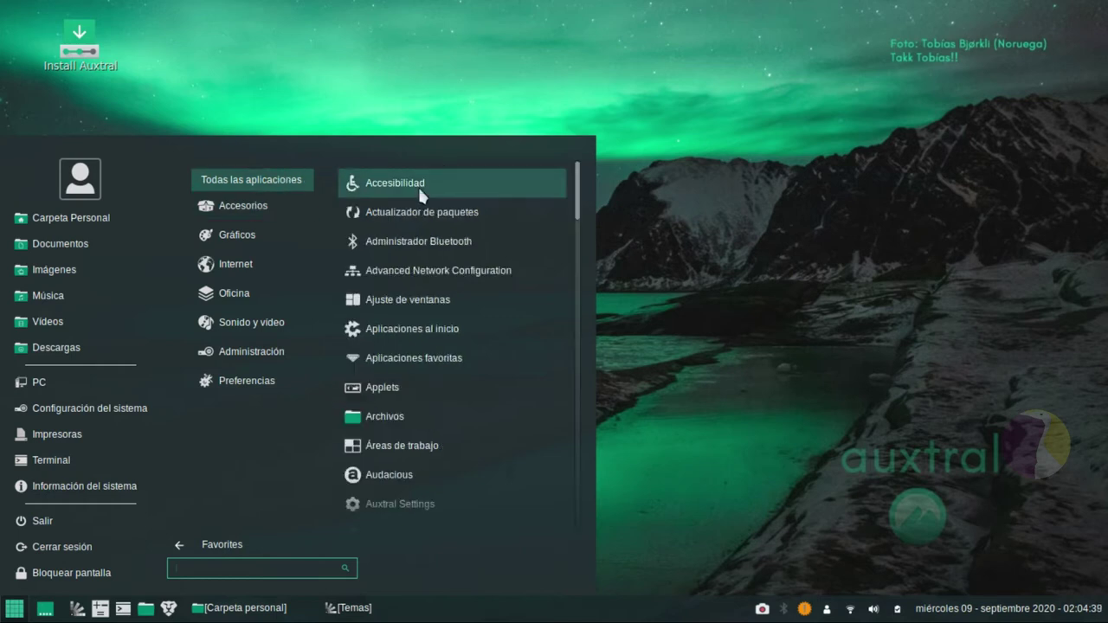
pyautogui.scroll(-3, 479, 273)
pyautogui.scroll(-2, 475, 273)
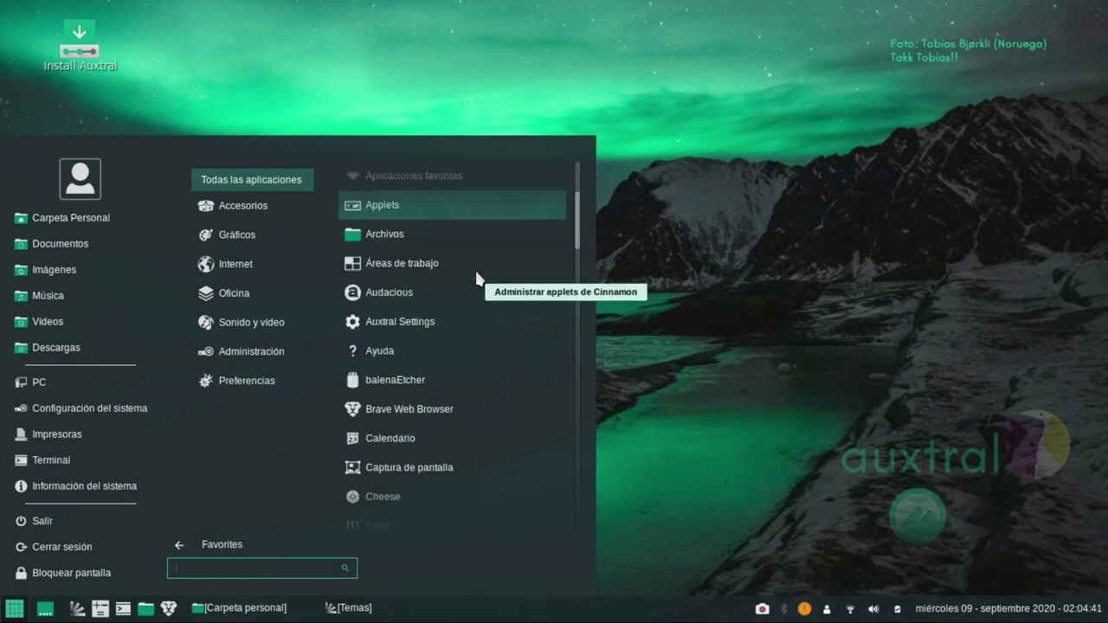
pyautogui.scroll(5, 475, 266)
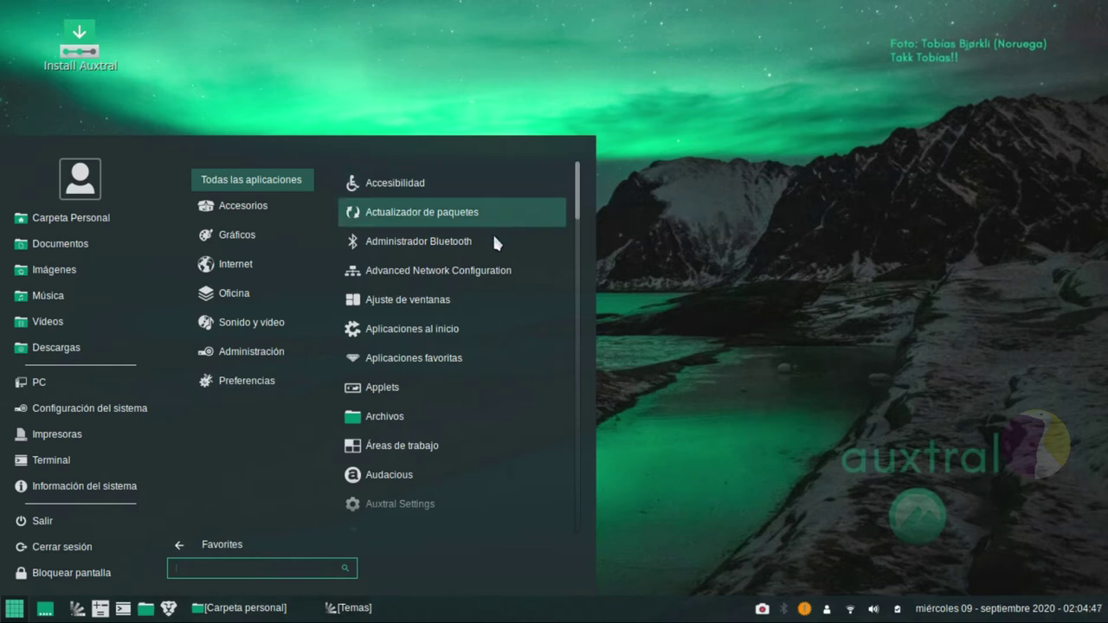
pyautogui.moveTo(295, 197)
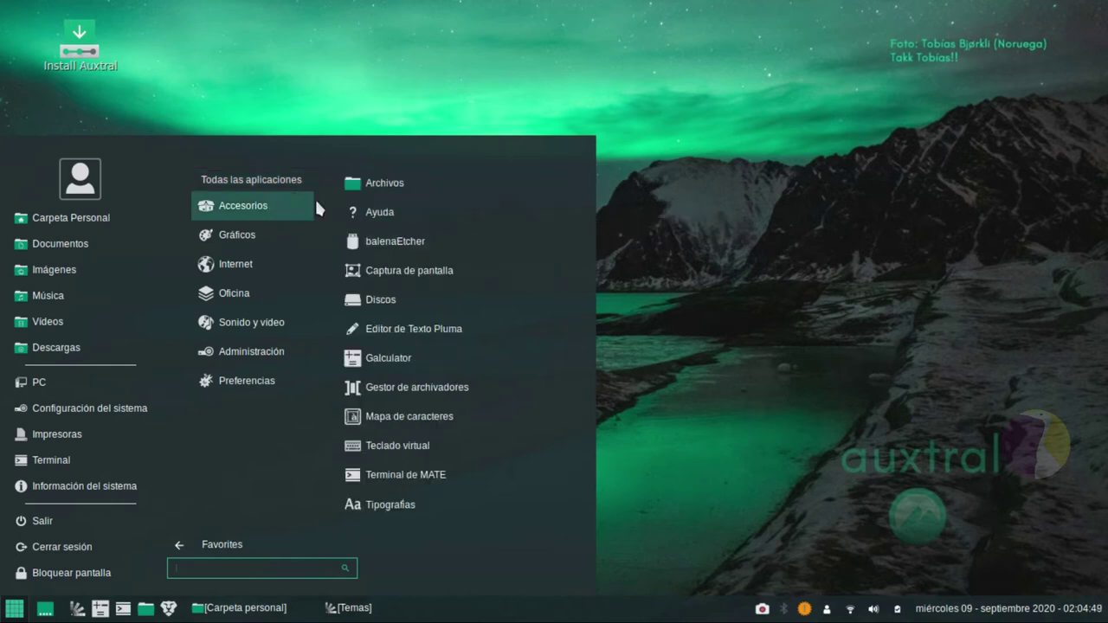
pyautogui.click(472, 181)
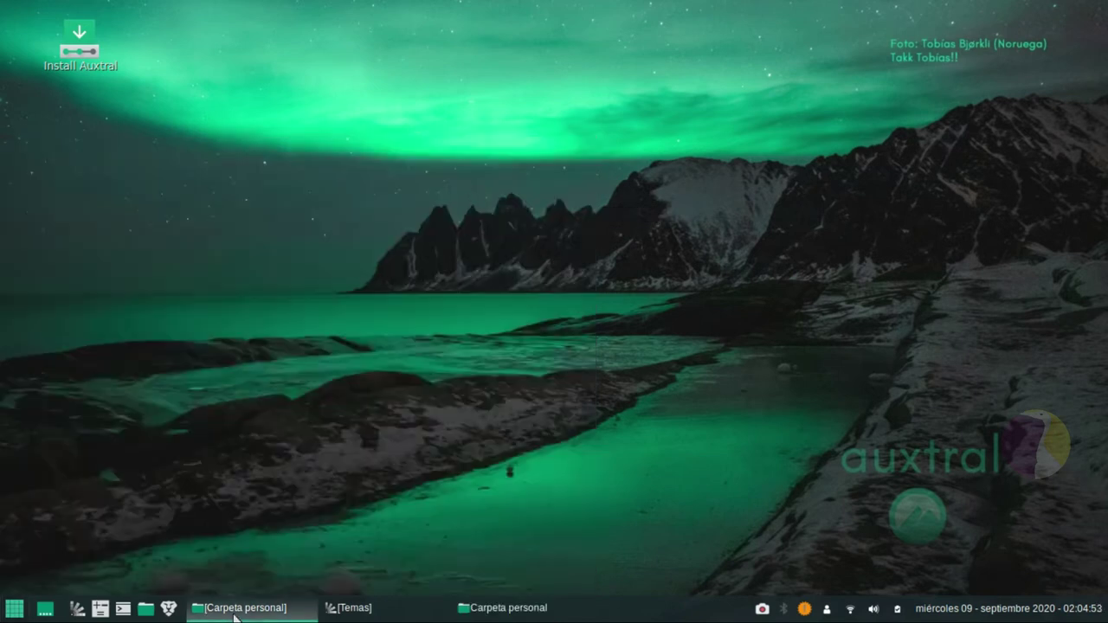
# Step: View the version information of Nemo in the first personal folder window, close that window and minimize the remaining one
pyautogui.click(234, 611)
pyautogui.click(192, 35)
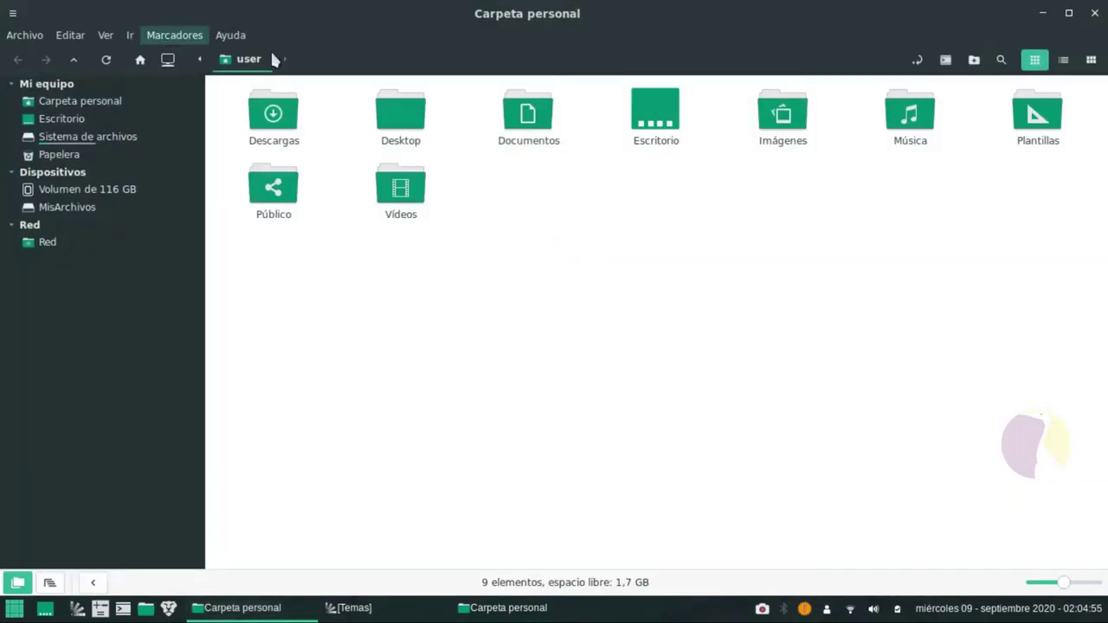
pyautogui.click(251, 82)
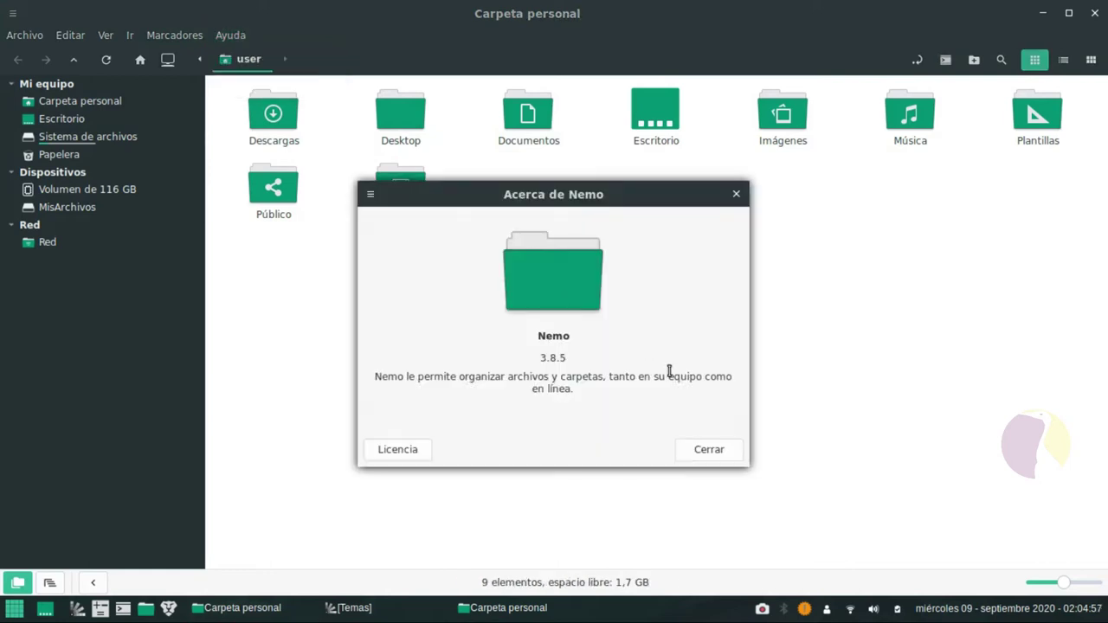
pyautogui.click(712, 454)
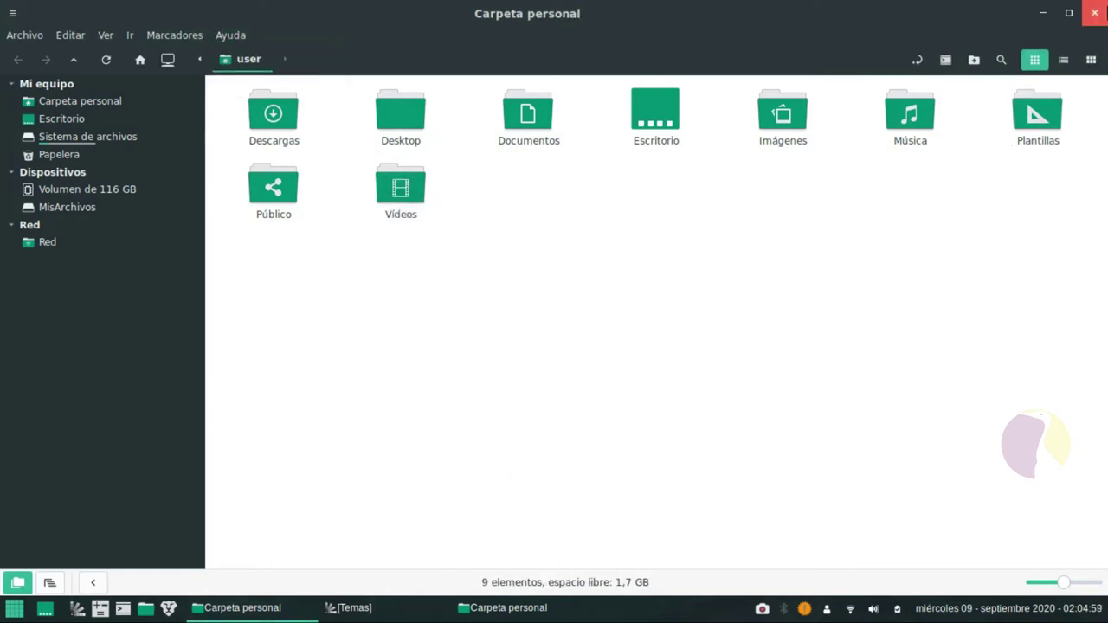
pyautogui.click(1094, 12)
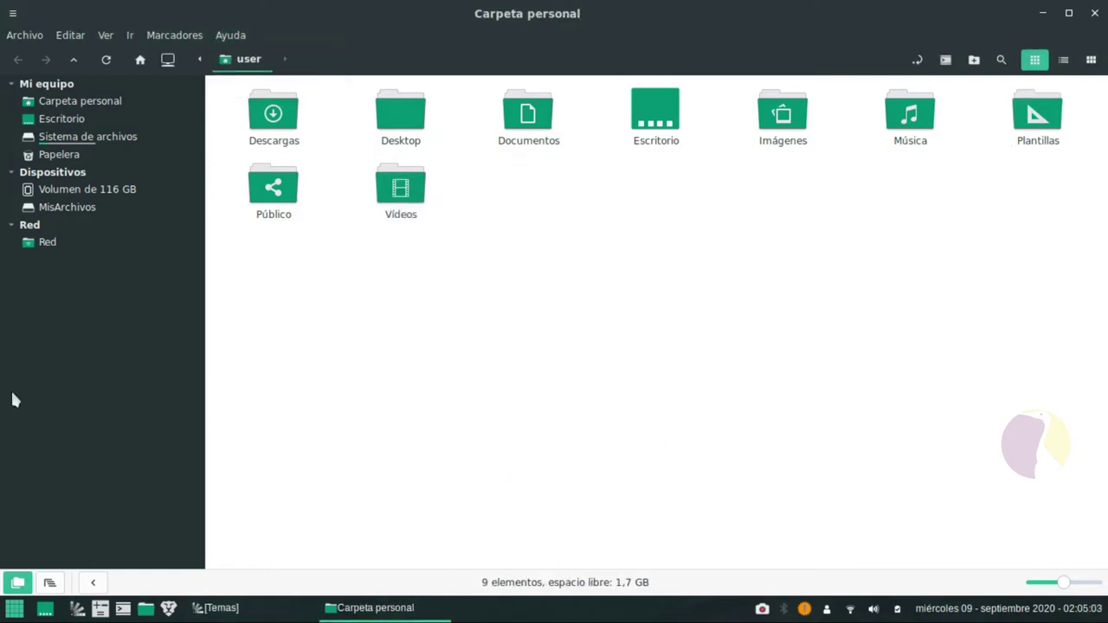
pyautogui.click(405, 608)
# Step: Browse the application categories and launch balenaEtcher from Accesorios
pyautogui.click(14, 609)
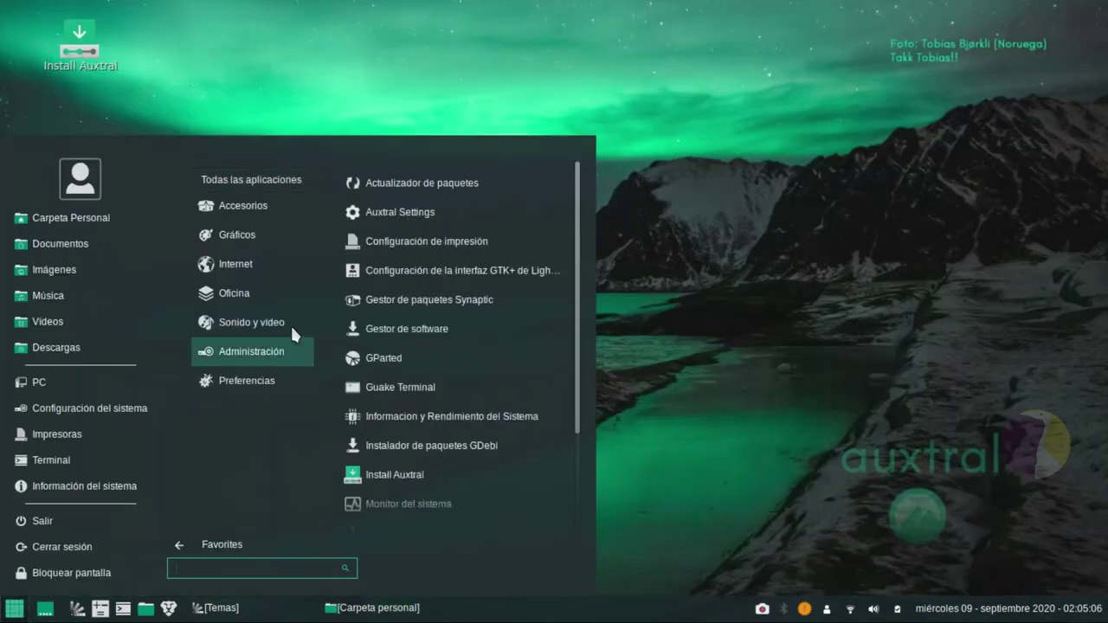
pyautogui.moveTo(309, 181)
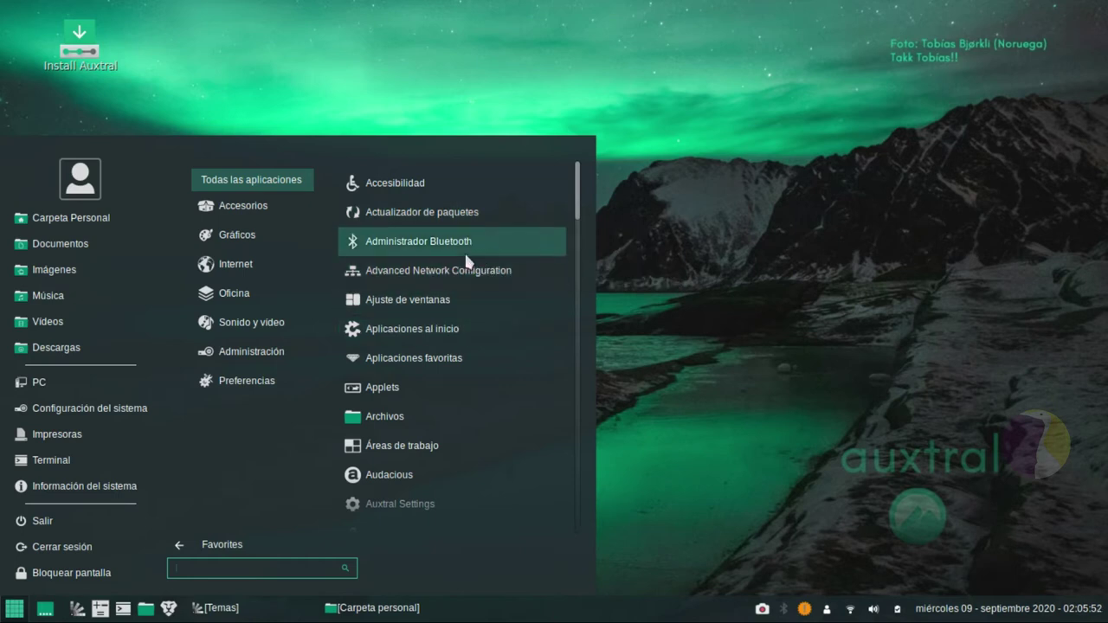
pyautogui.click(294, 207)
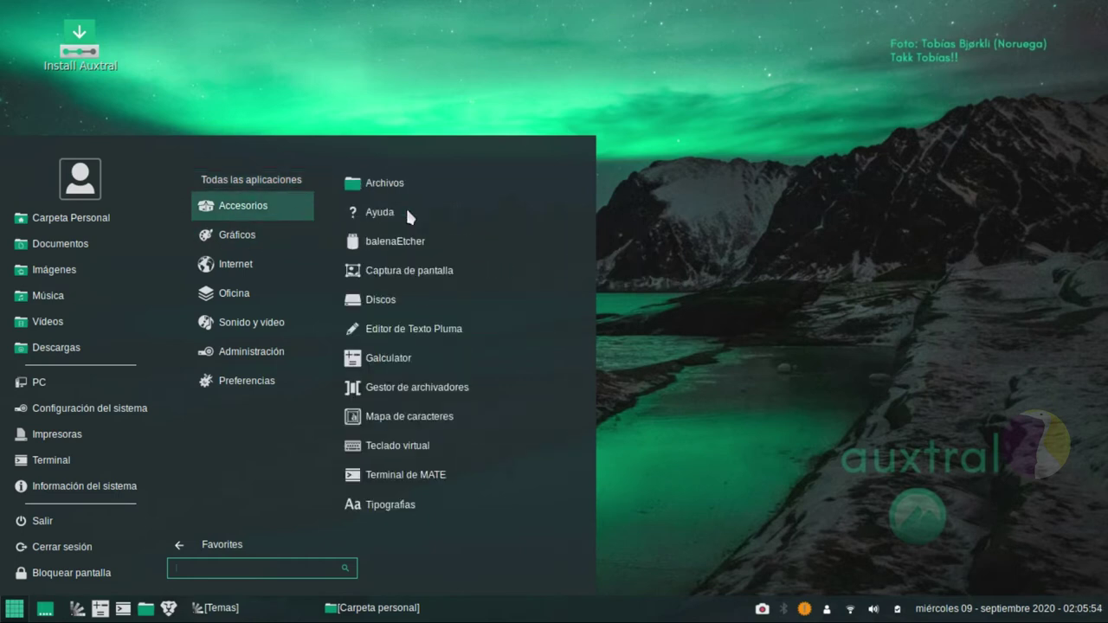
pyautogui.click(445, 240)
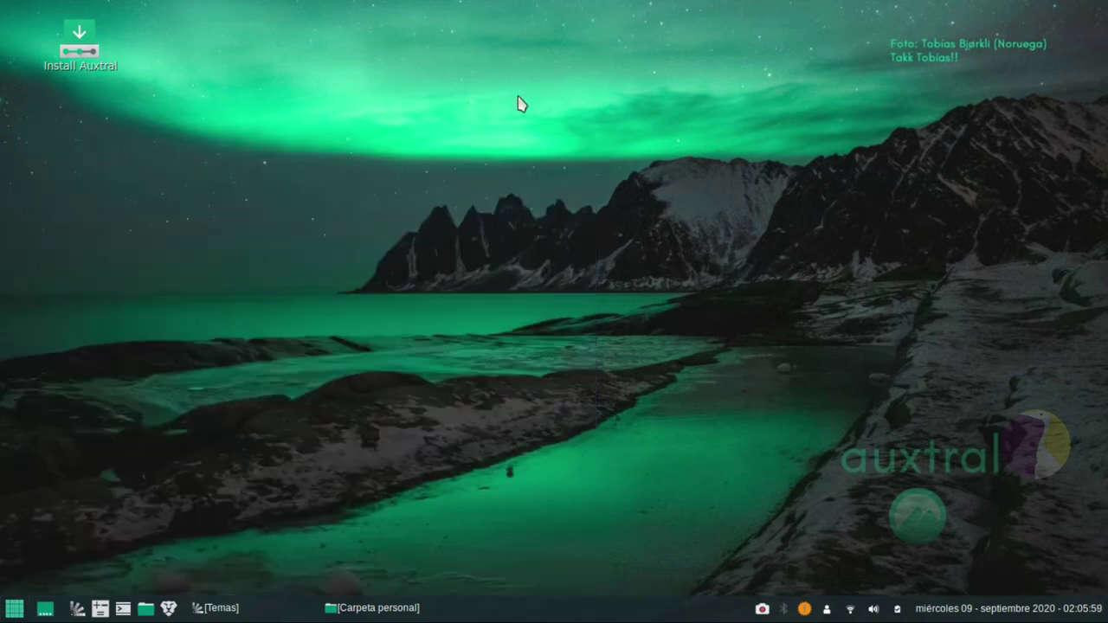
# Step: Look through the Internet and Accesorios applications while Etcher loads, and close its window after viewing it
pyautogui.click(15, 608)
pyautogui.click(15, 609)
pyautogui.moveTo(245, 264)
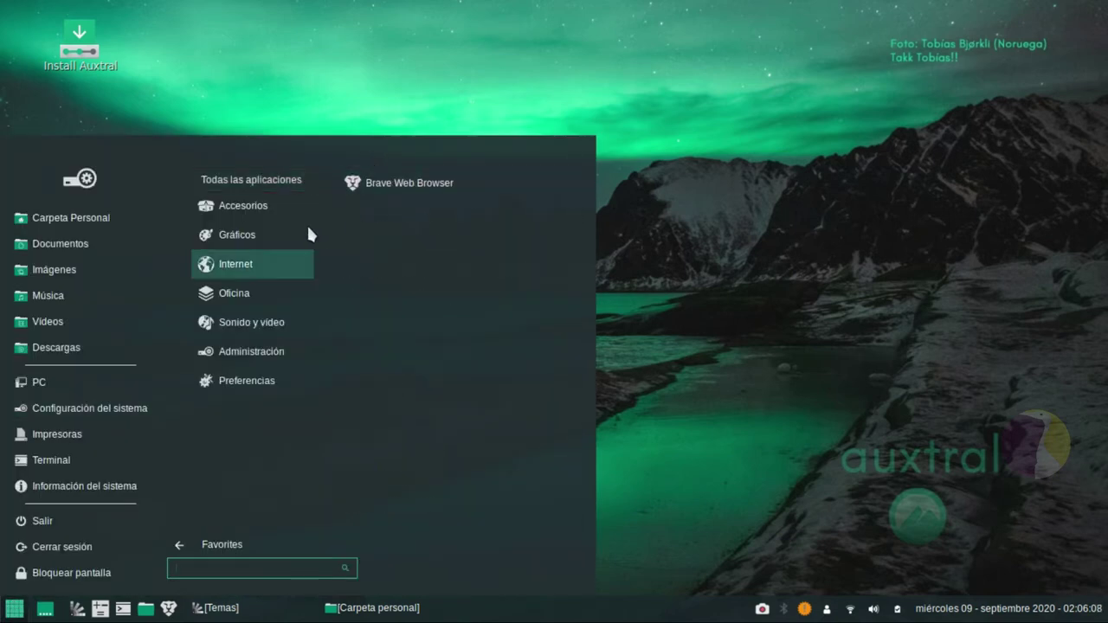
pyautogui.moveTo(291, 205)
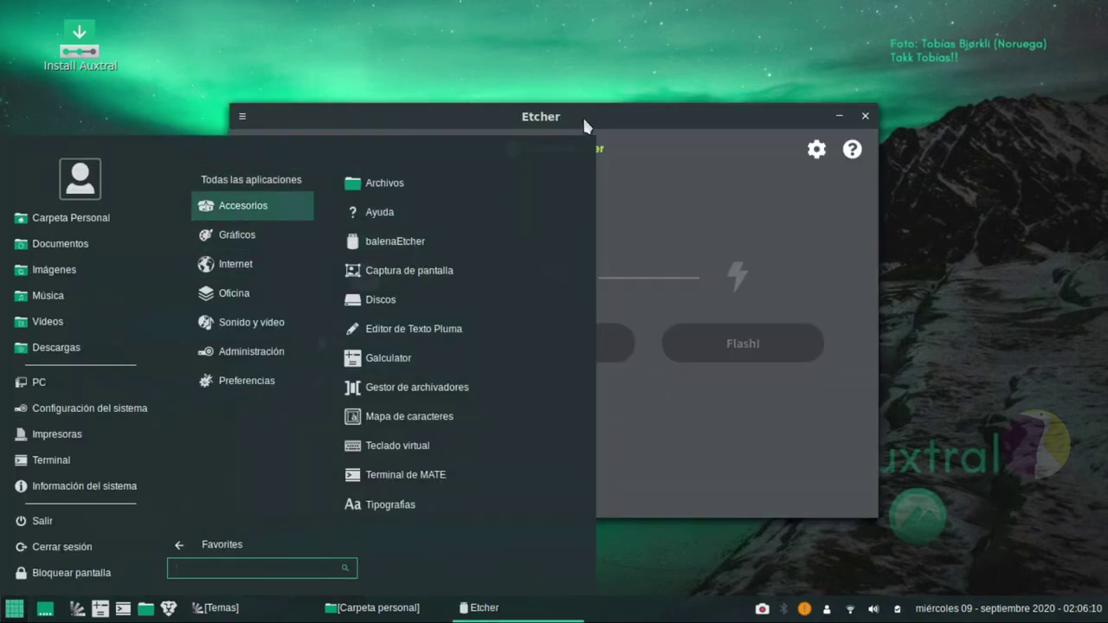
pyautogui.click(609, 121)
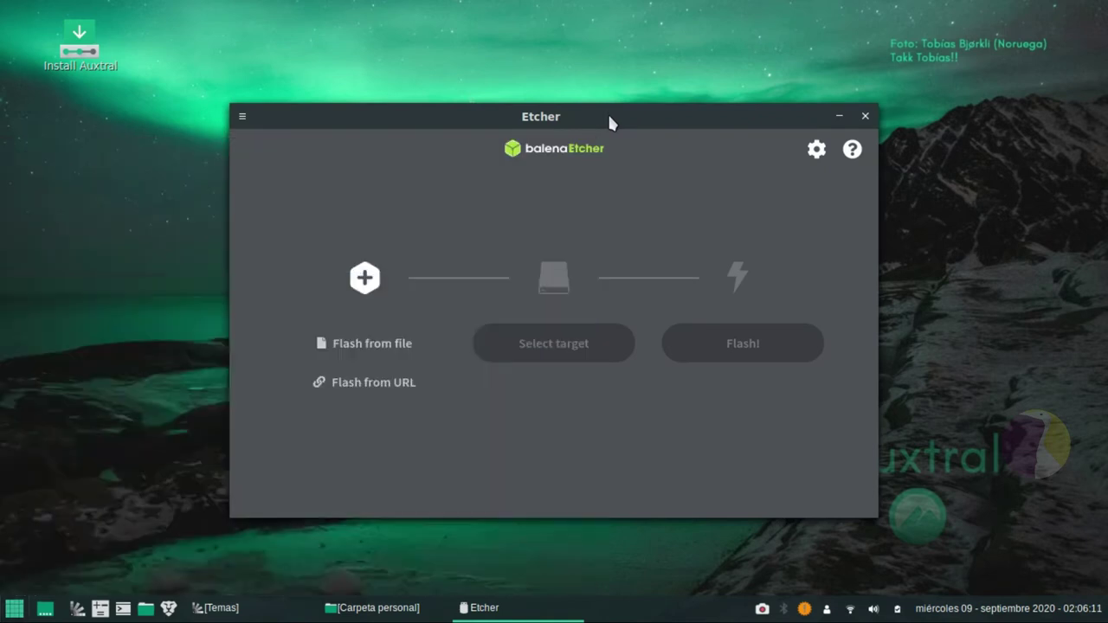
pyautogui.click(865, 115)
# Step: Open Discos from Accesorios, view the details of the 120 GB disk and close the window
pyautogui.click(14, 609)
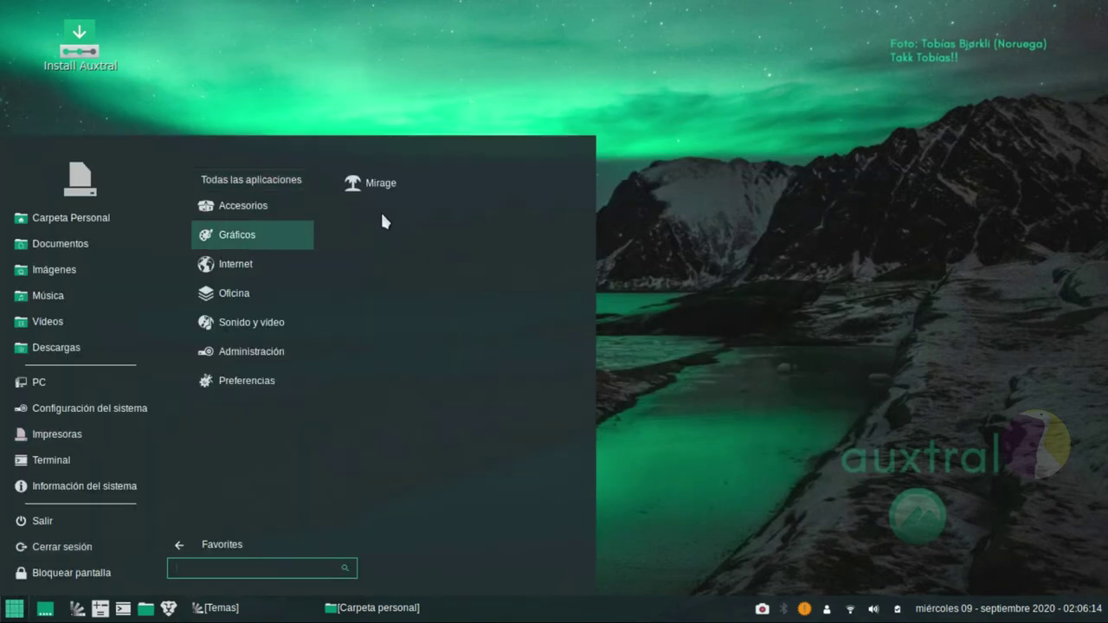
pyautogui.moveTo(280, 205)
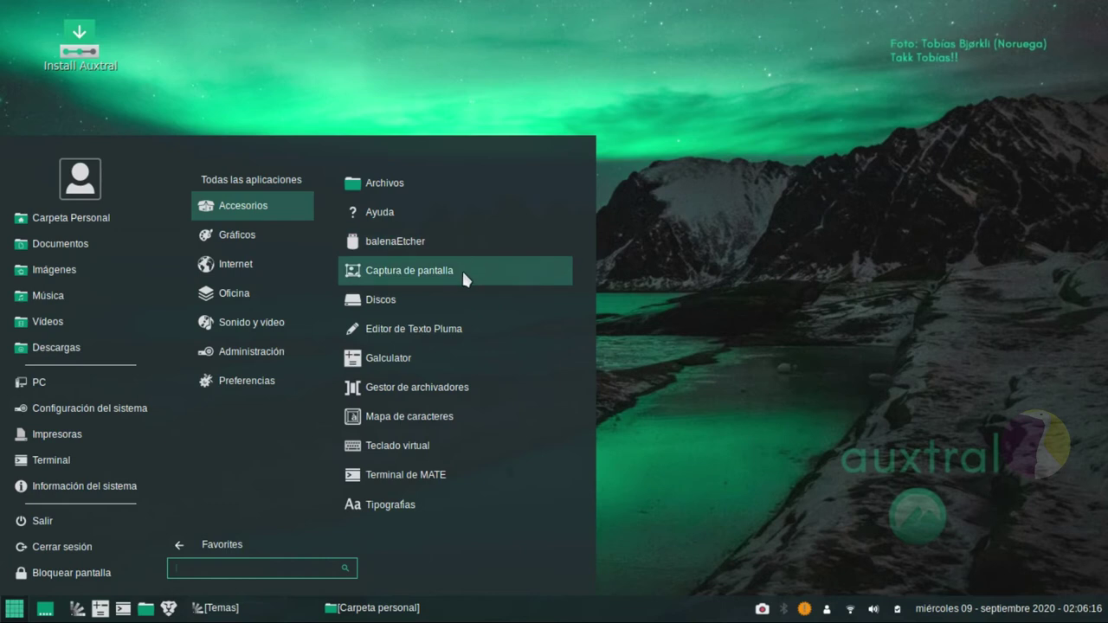
pyautogui.click(382, 300)
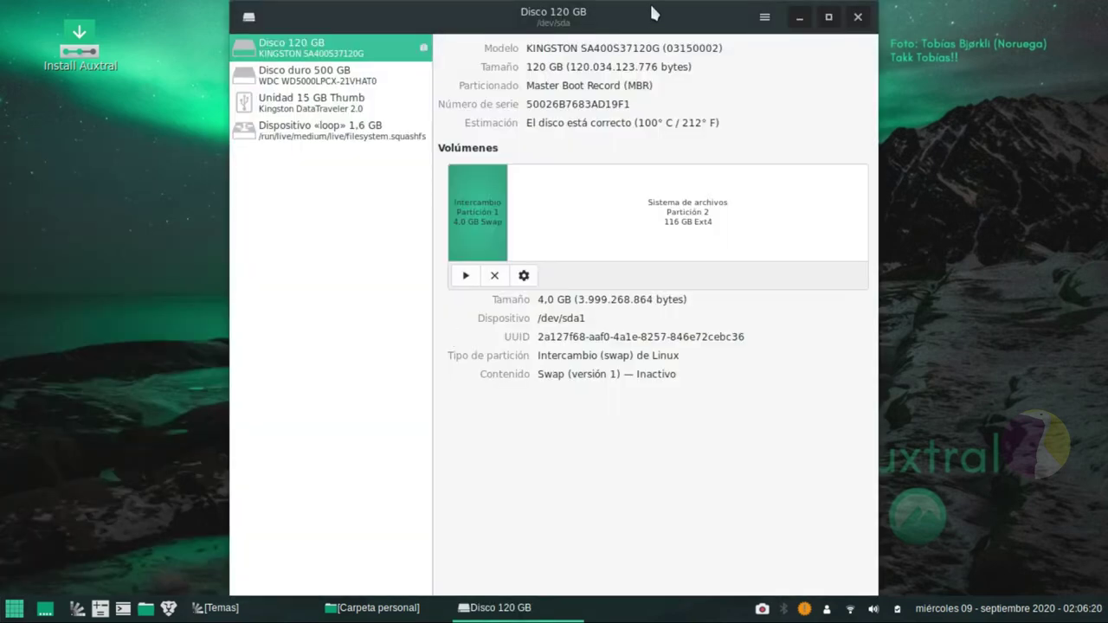
pyautogui.click(861, 23)
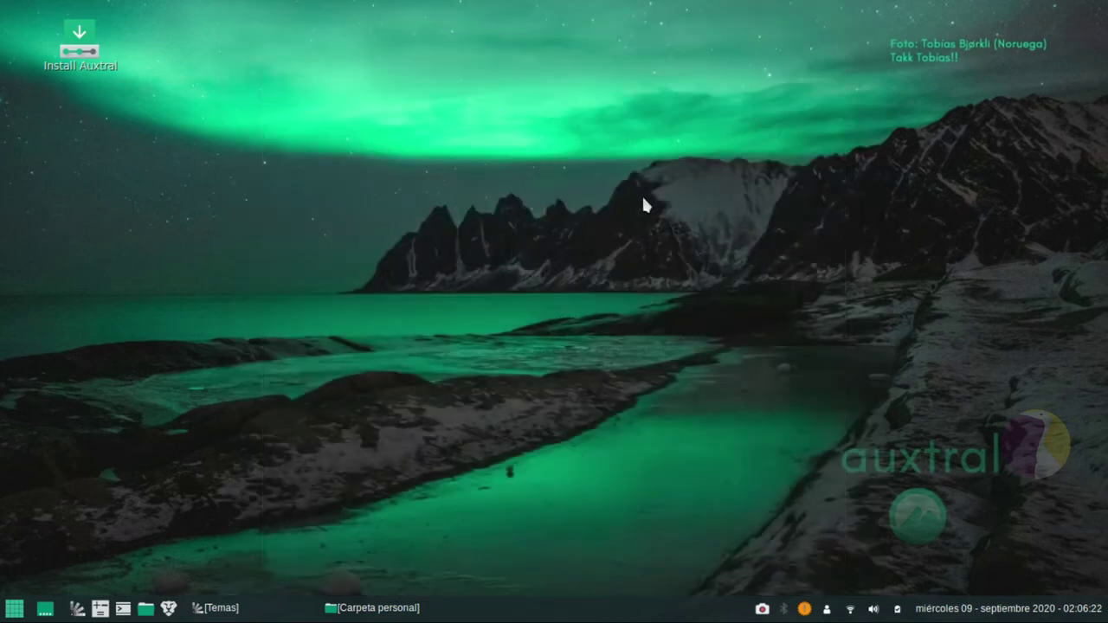
# Step: Open Editor de Texto Pluma from Accesorios and move its window lower on the desktop
pyautogui.click(14, 607)
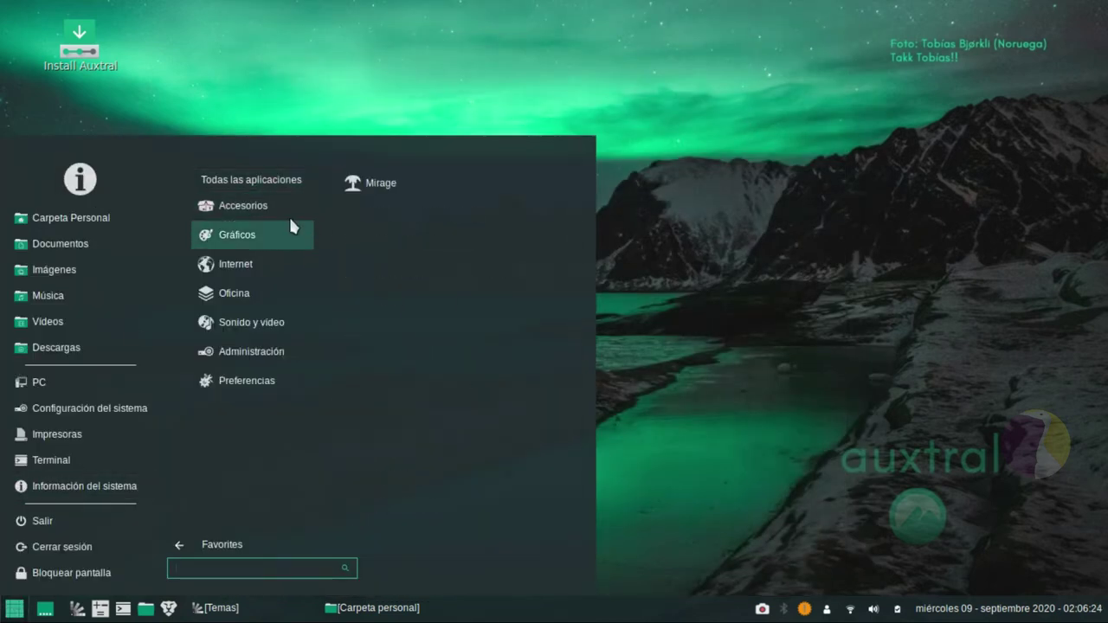
pyautogui.moveTo(269, 210)
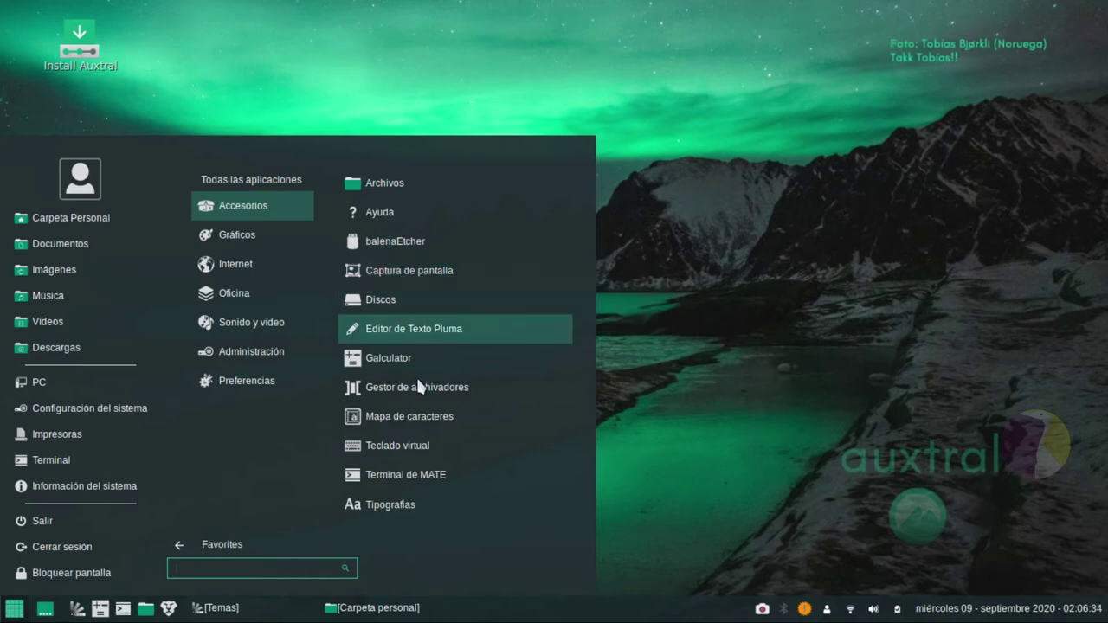
pyautogui.click(465, 330)
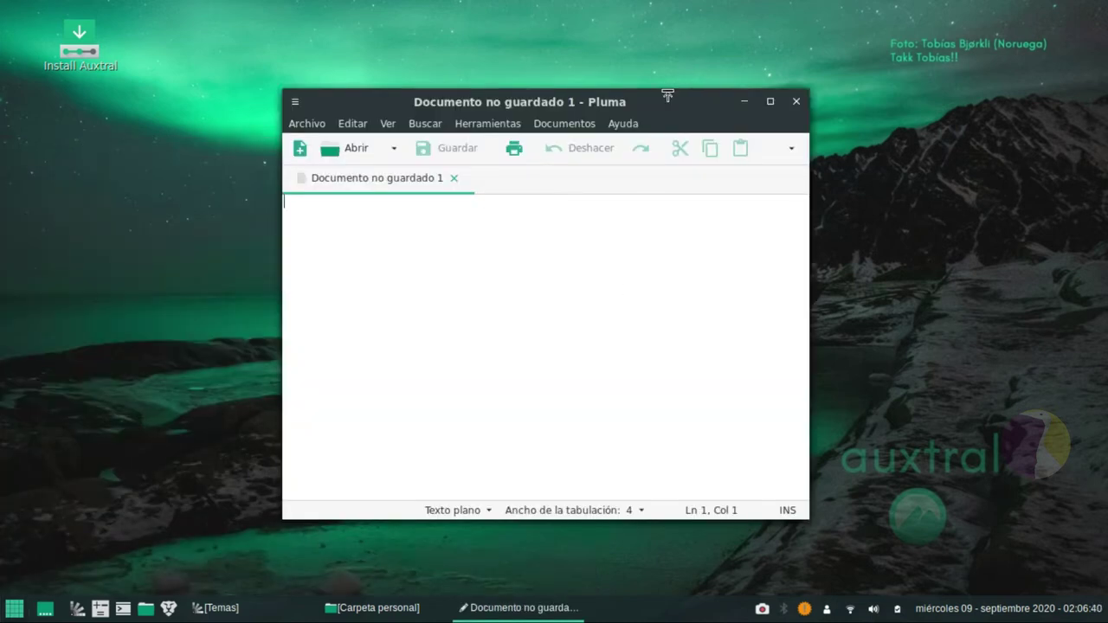
pyautogui.moveTo(668, 94); pyautogui.dragTo(714, 136)
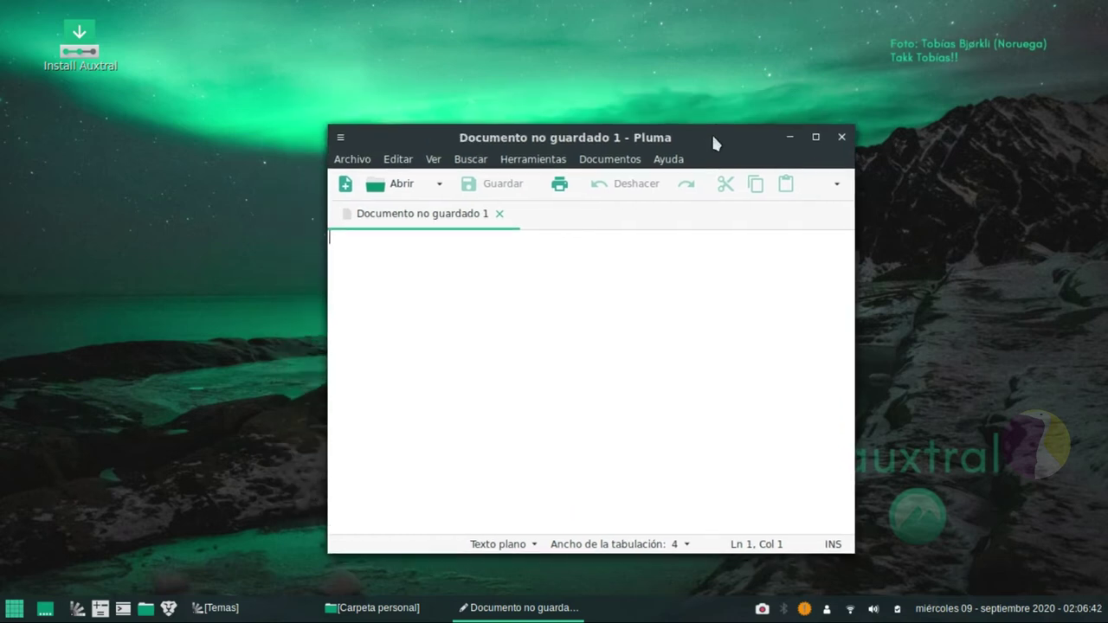
# Step: View Pluma's version information, highlight the Escritorio MATE mention in its description, and close the editor
pyautogui.click(672, 161)
pyautogui.click(679, 204)
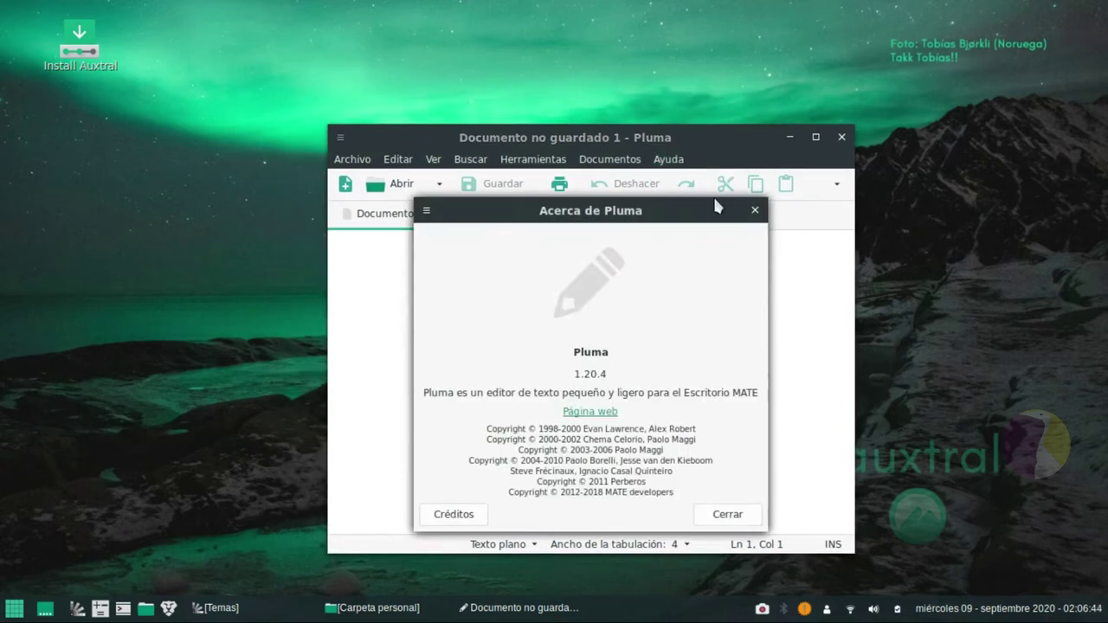
pyautogui.moveTo(695, 392); pyautogui.dragTo(772, 400)
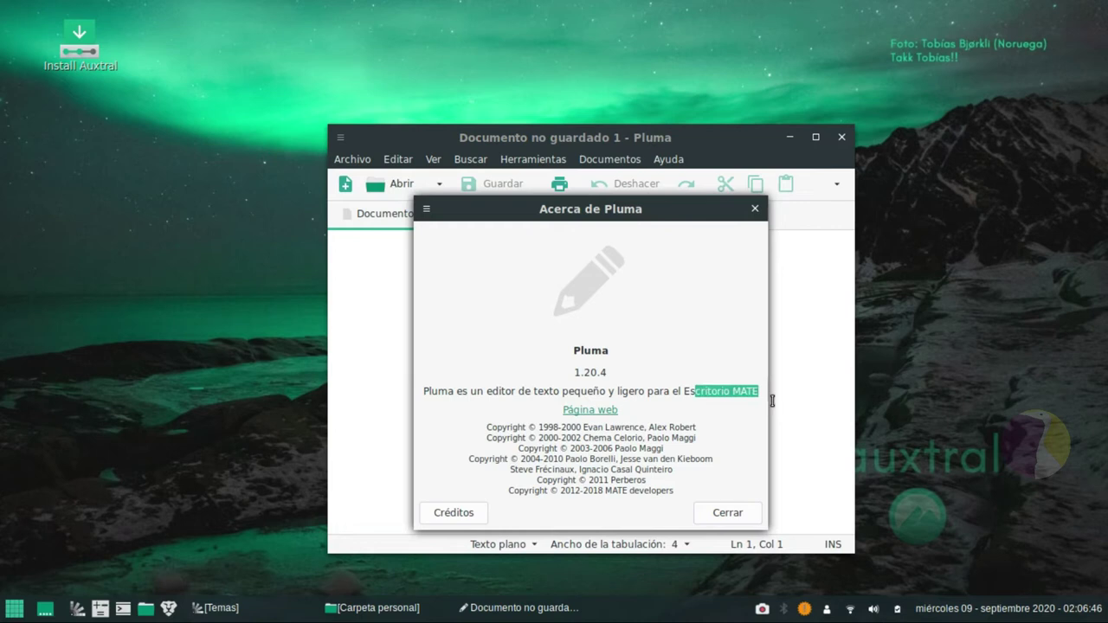
pyautogui.click(716, 514)
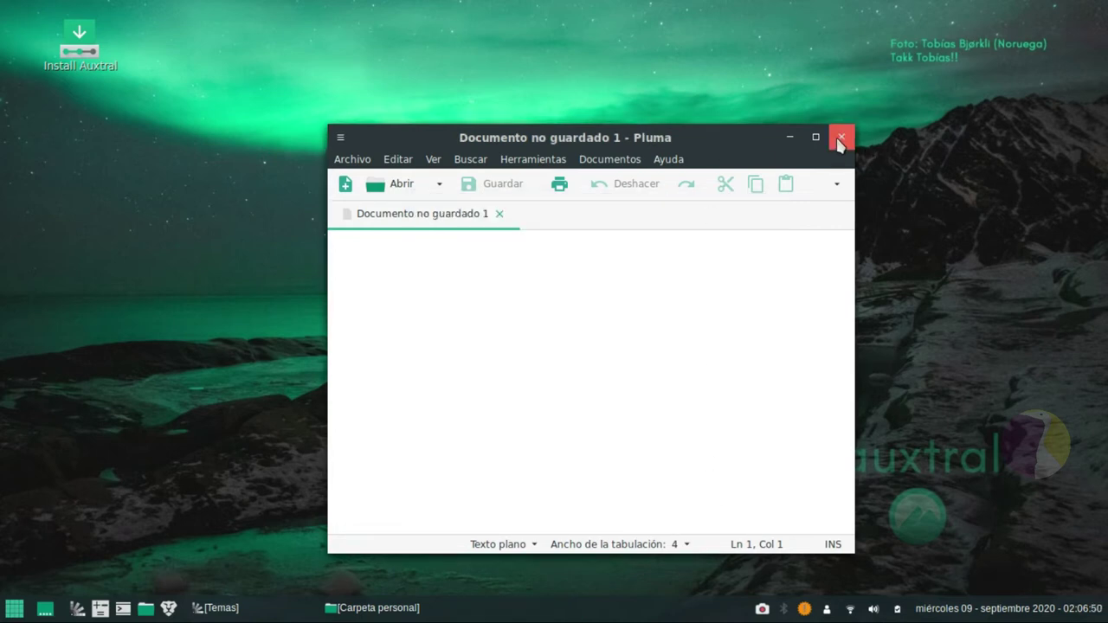
pyautogui.click(840, 138)
# Step: Open Galculator from Accesorios and close it after viewing its window
pyautogui.click(16, 606)
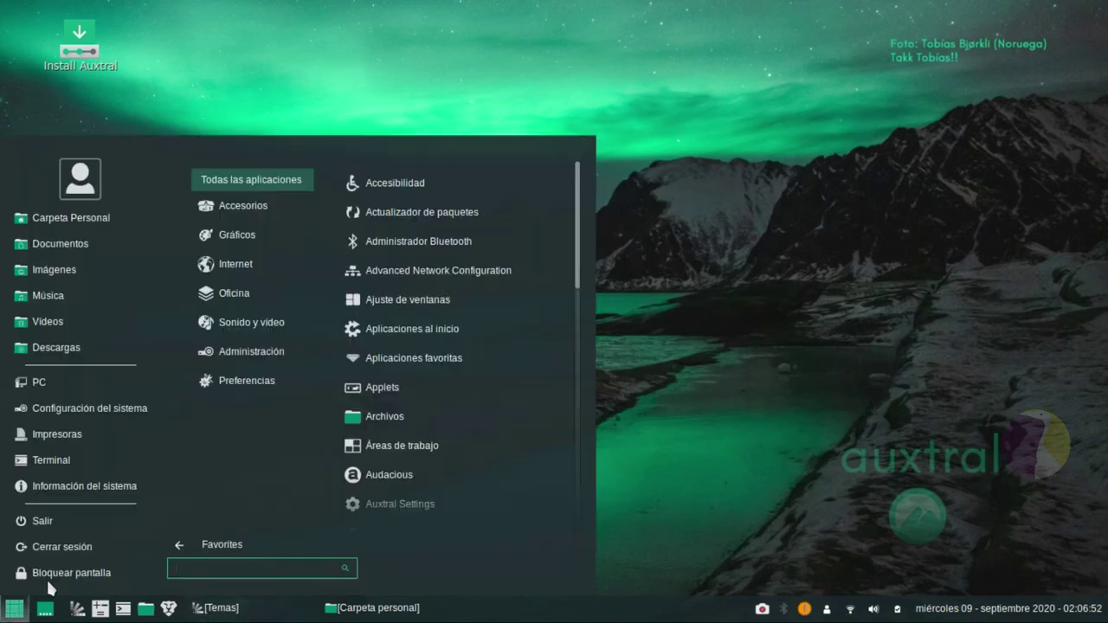
pyautogui.click(283, 207)
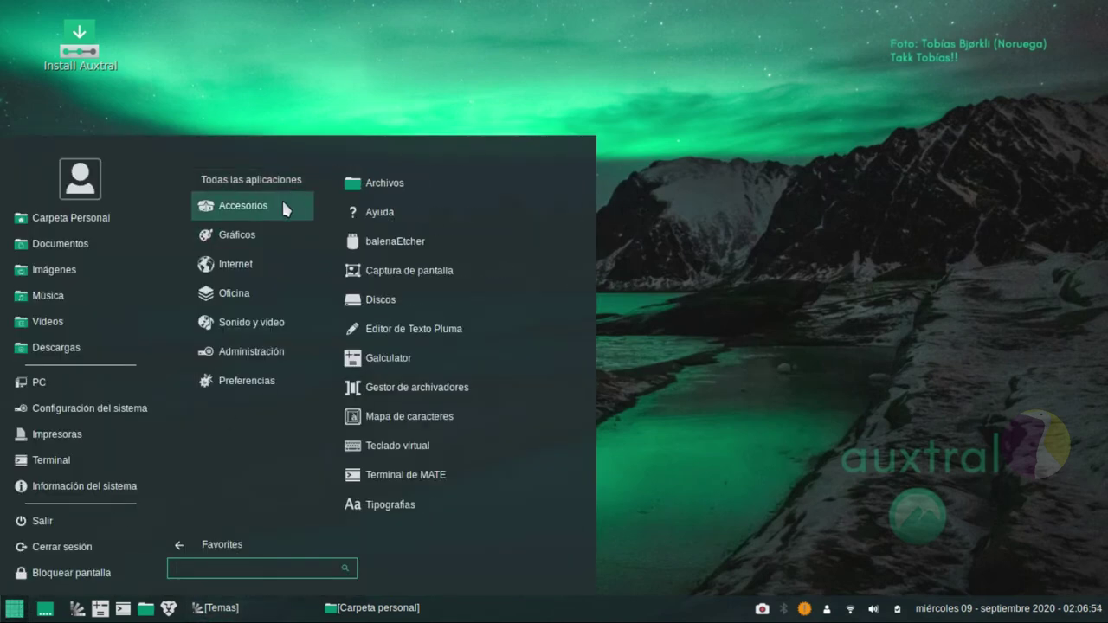
pyautogui.click(414, 365)
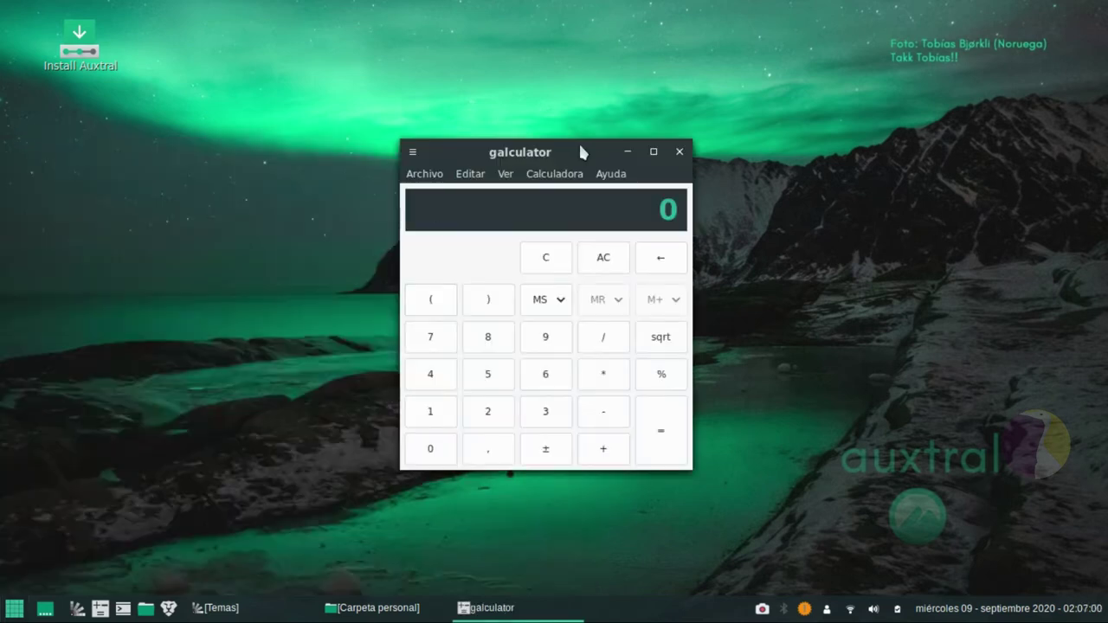
pyautogui.click(677, 153)
# Step: Look through the remaining Accesorios applications and launch Mirage from Gráficos
pyautogui.click(13, 607)
pyautogui.moveTo(286, 224)
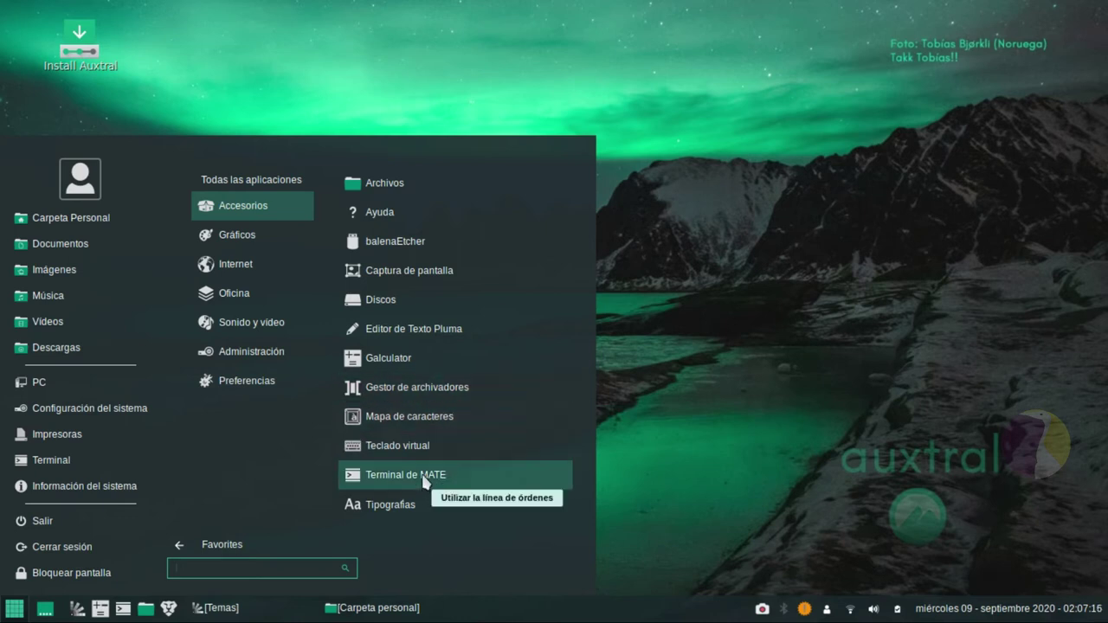
pyautogui.click(244, 235)
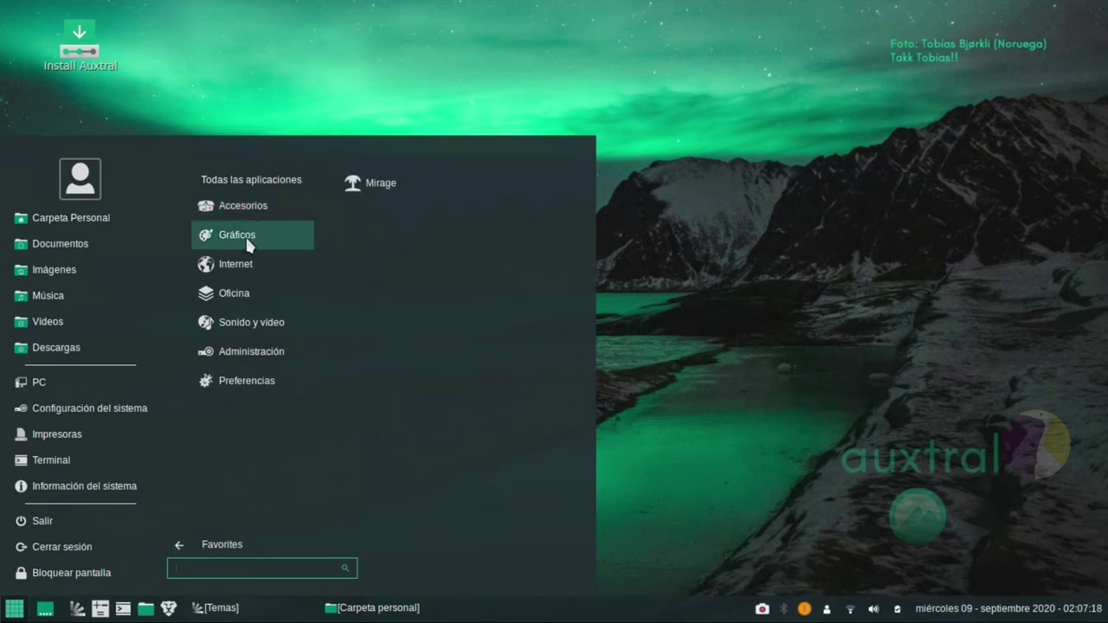
pyautogui.click(407, 183)
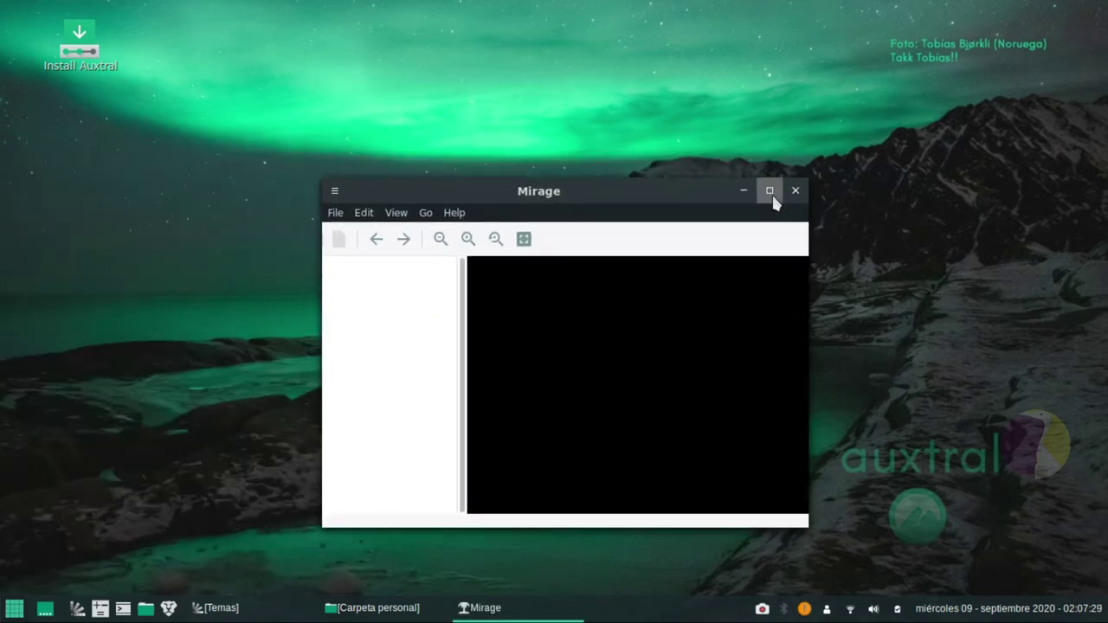
# Step: Maximize the Mirage window, view its version information and close the image viewer
pyautogui.click(769, 190)
pyautogui.click(132, 36)
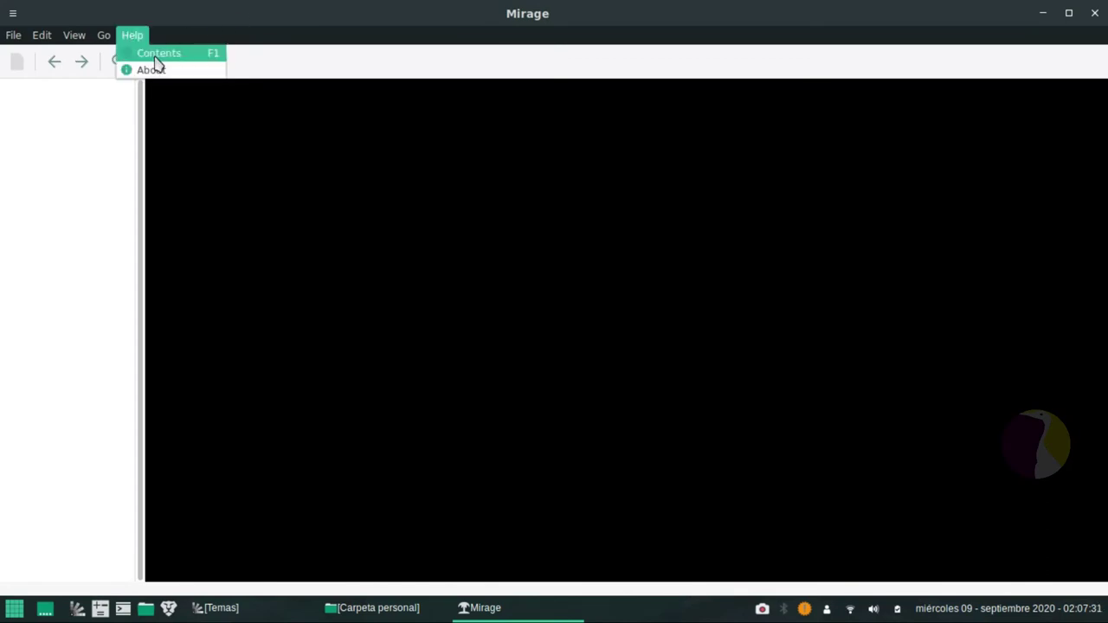
pyautogui.click(171, 69)
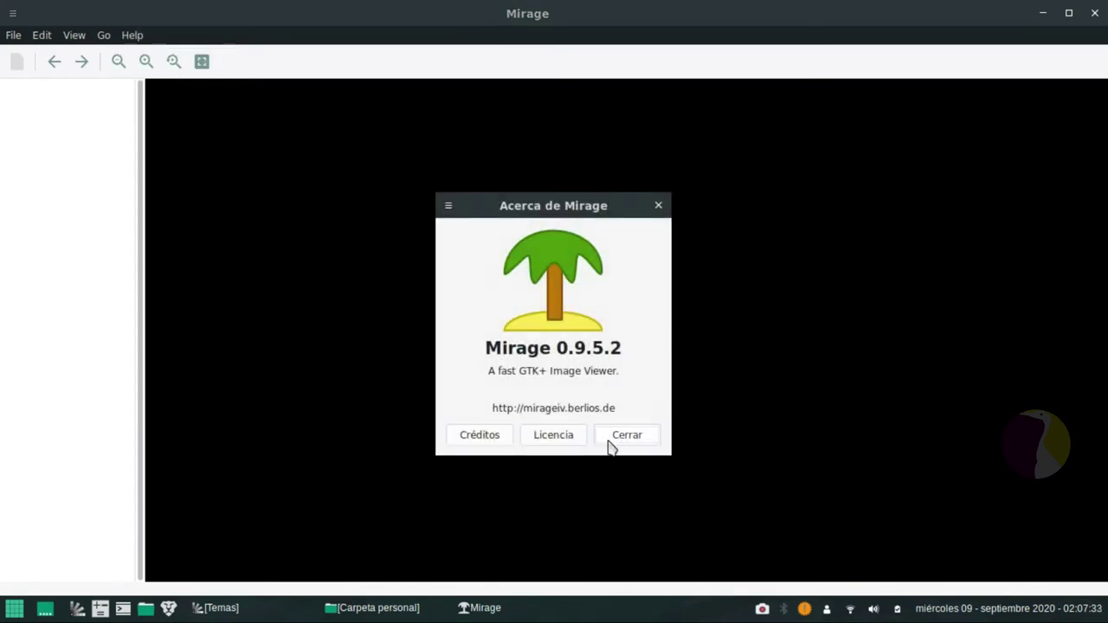
pyautogui.click(635, 438)
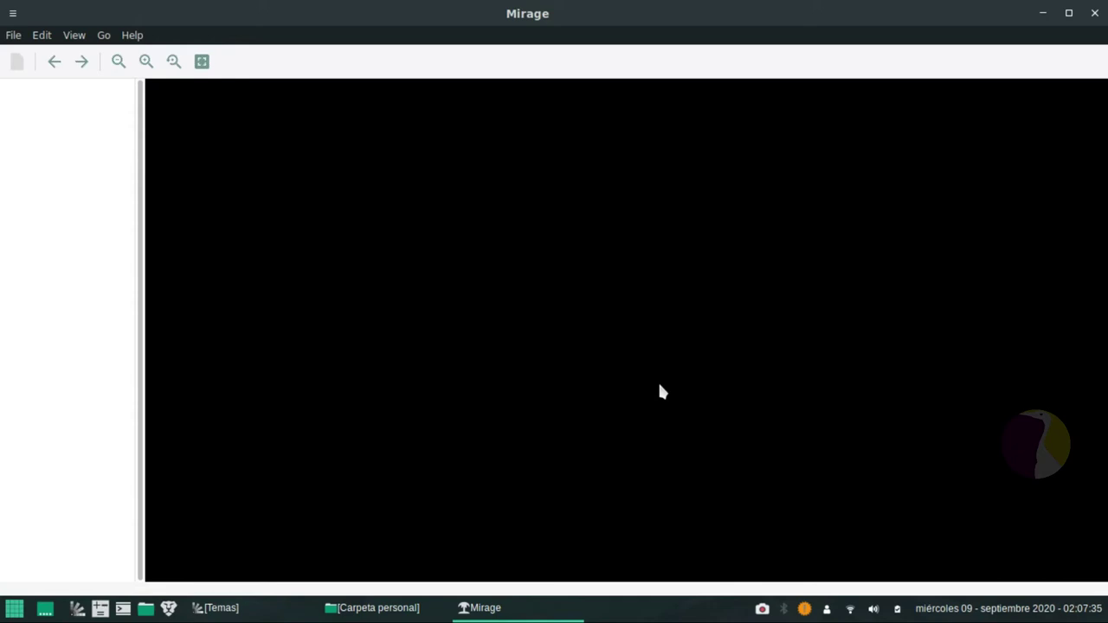
pyautogui.click(1094, 13)
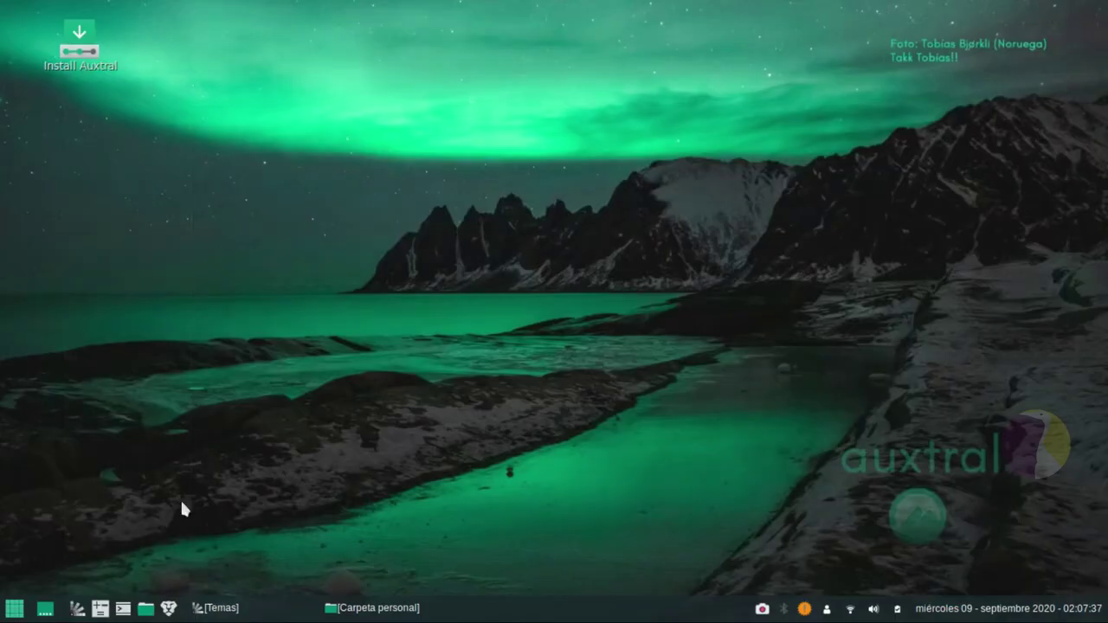
# Step: Review the applications listed under Accesorios, Gráficos, Internet and Oficina
pyautogui.click(14, 607)
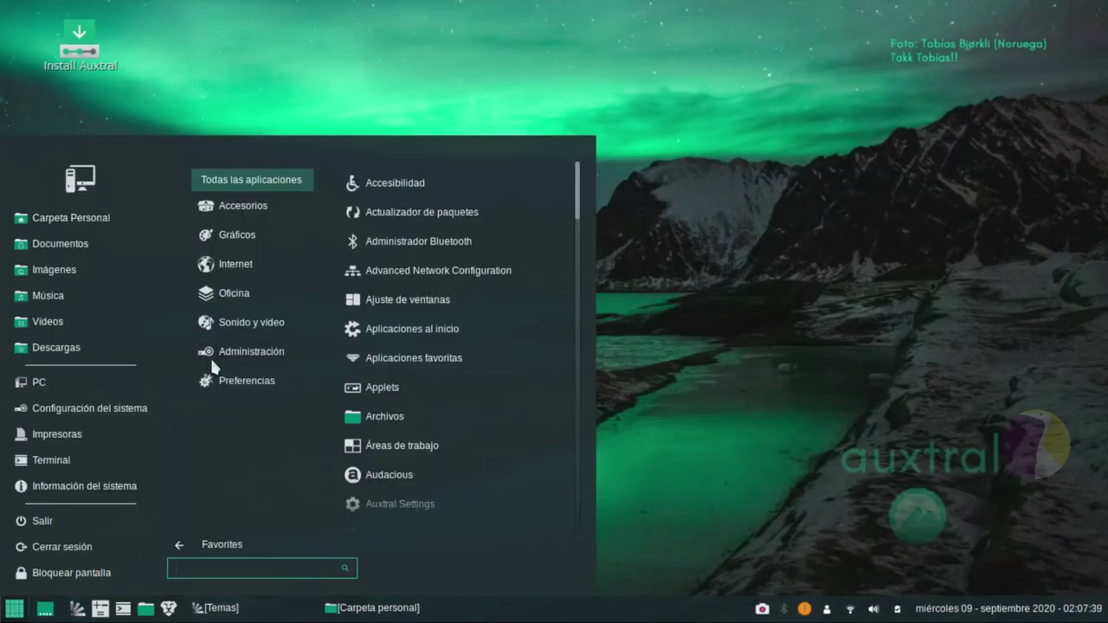
pyautogui.moveTo(278, 207)
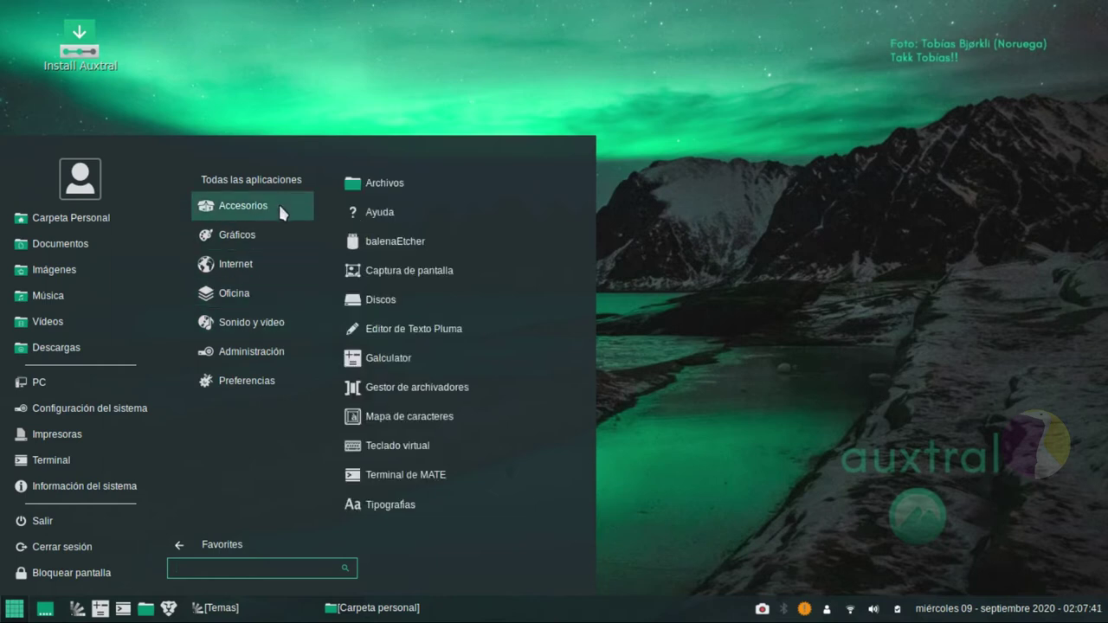
pyautogui.moveTo(275, 184)
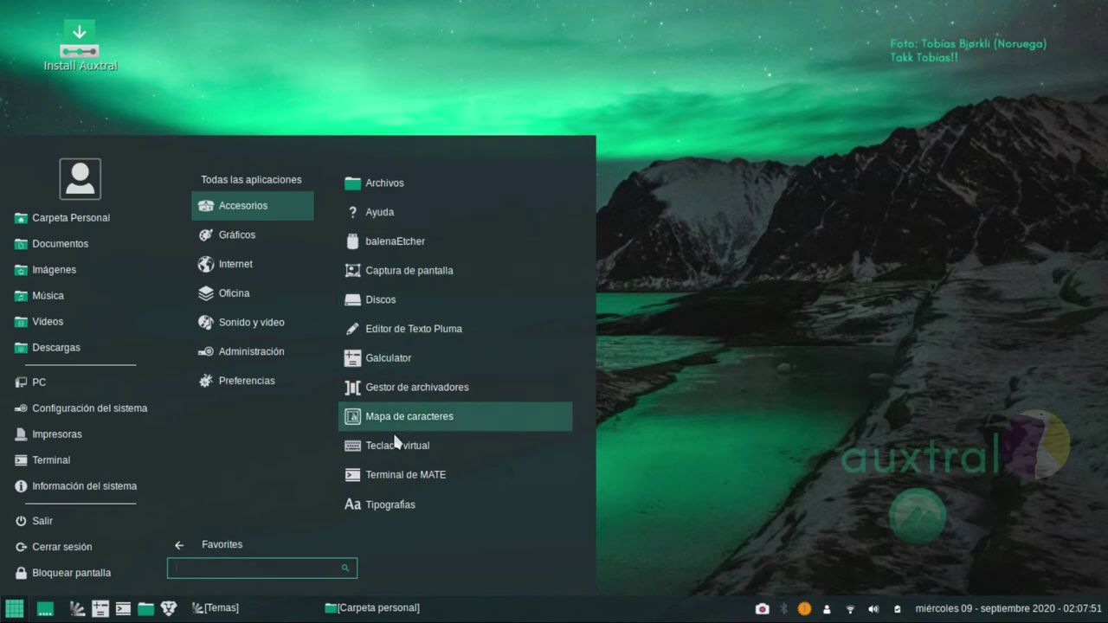
pyautogui.moveTo(279, 233)
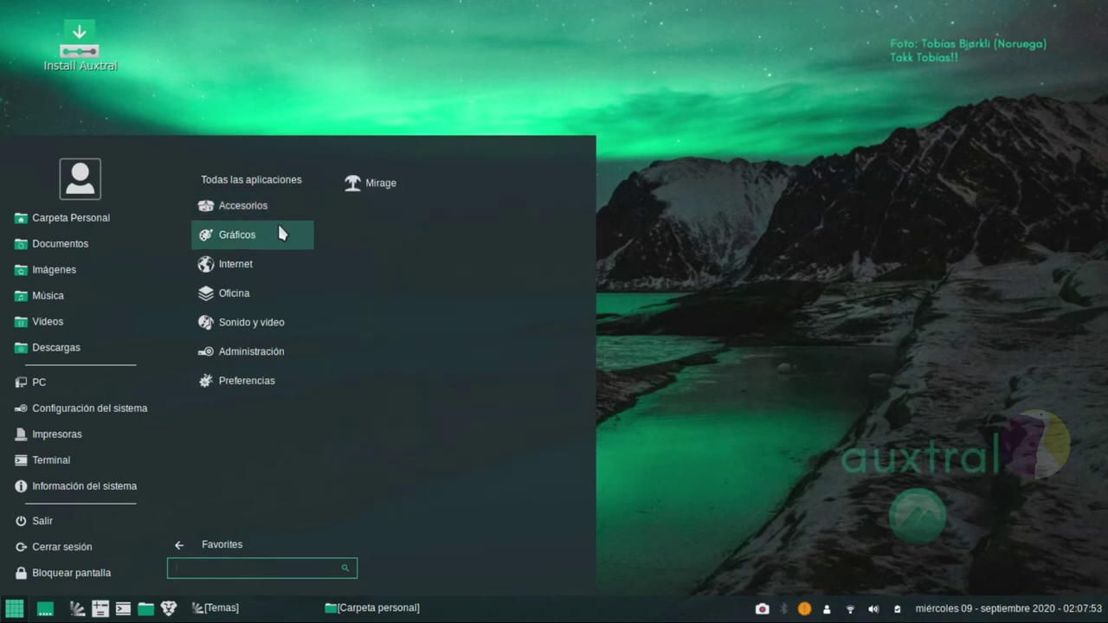
pyautogui.moveTo(269, 270)
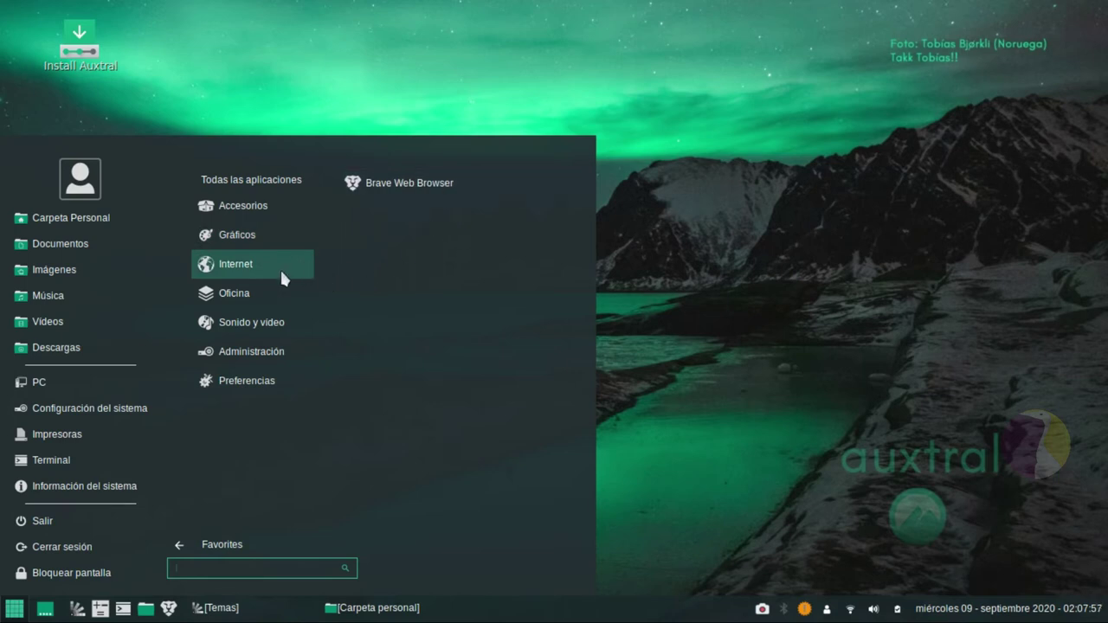
pyautogui.moveTo(263, 291)
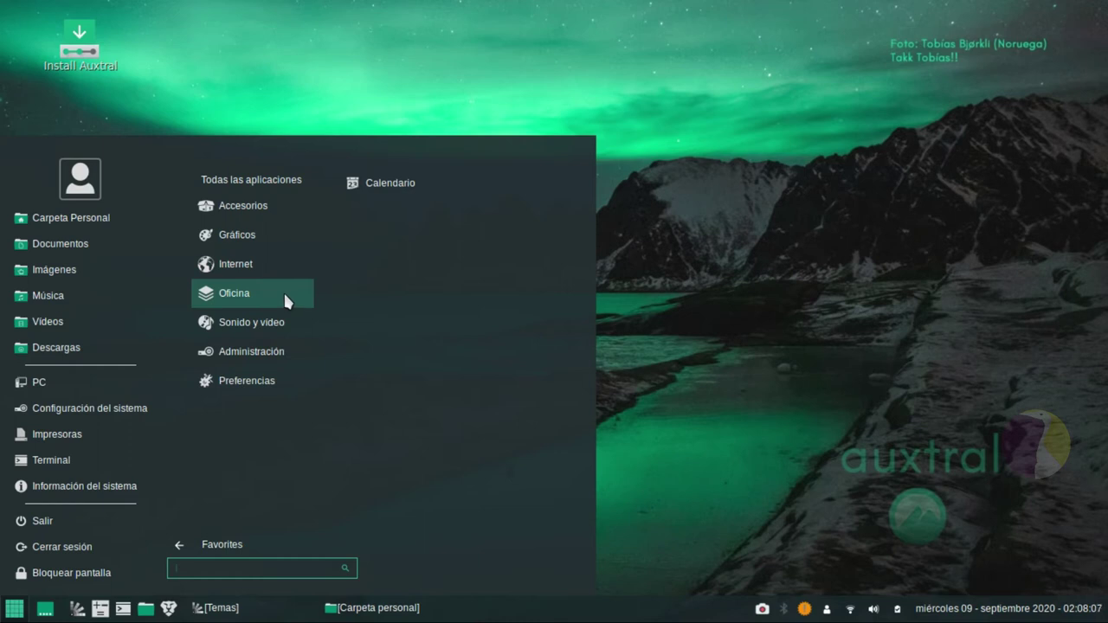
# Step: Examine the Sonido y vídeo applications and revisit the Oficina and Internet categories
pyautogui.moveTo(294, 319)
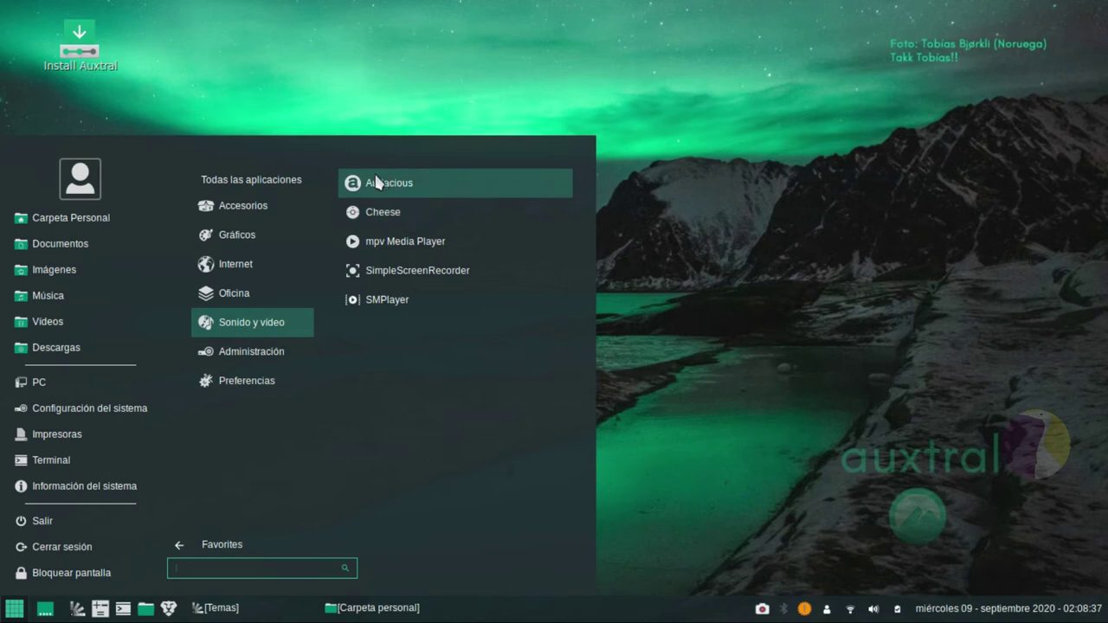
pyautogui.click(251, 293)
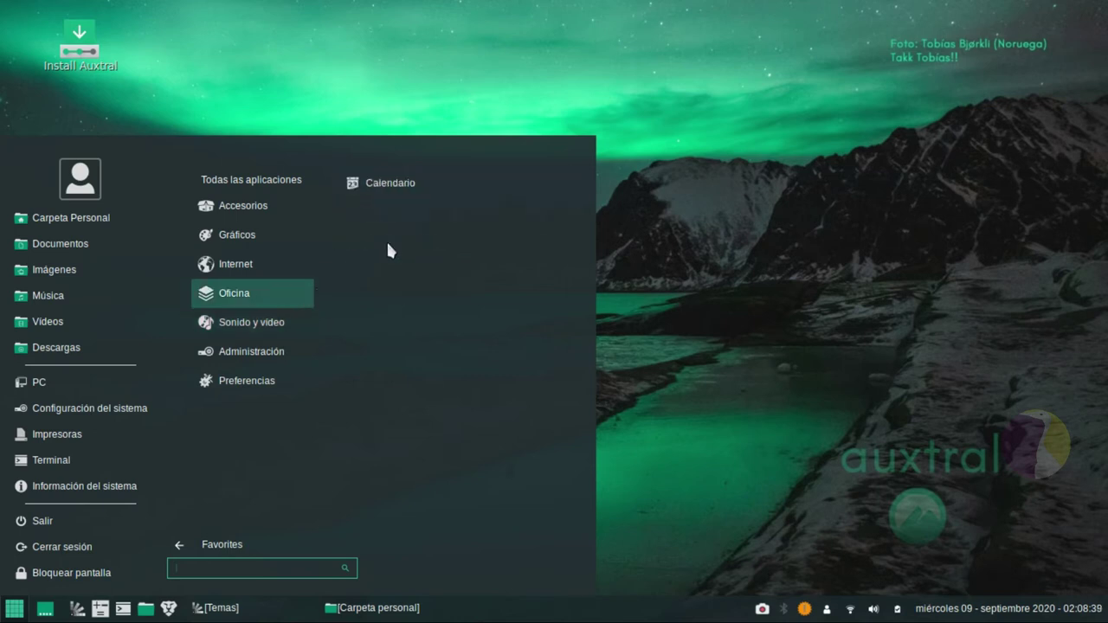
pyautogui.click(241, 321)
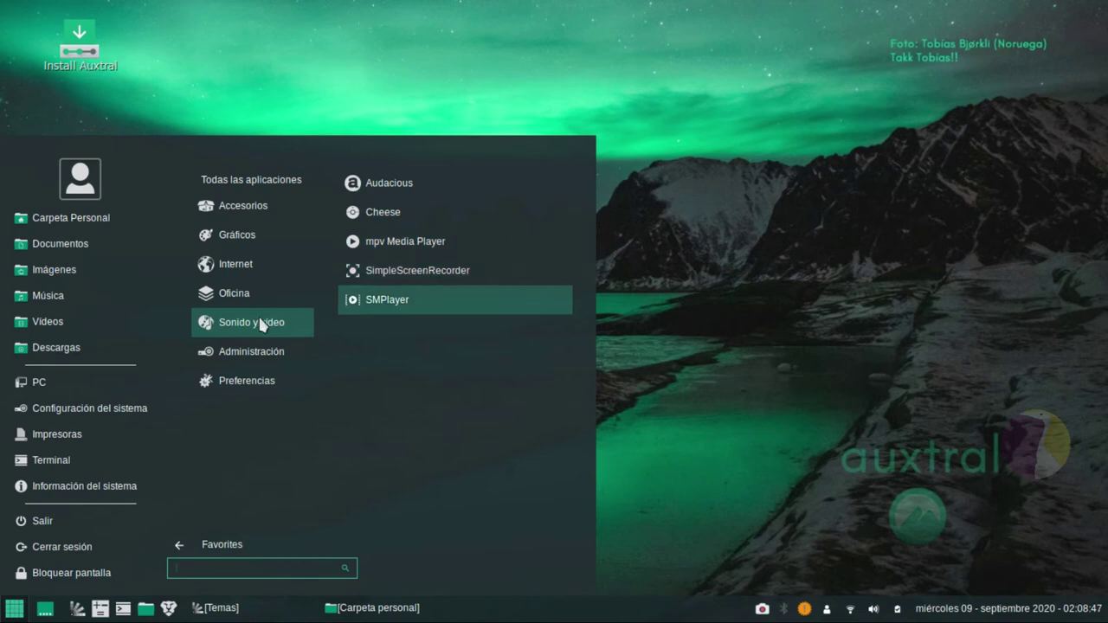
pyautogui.click(255, 274)
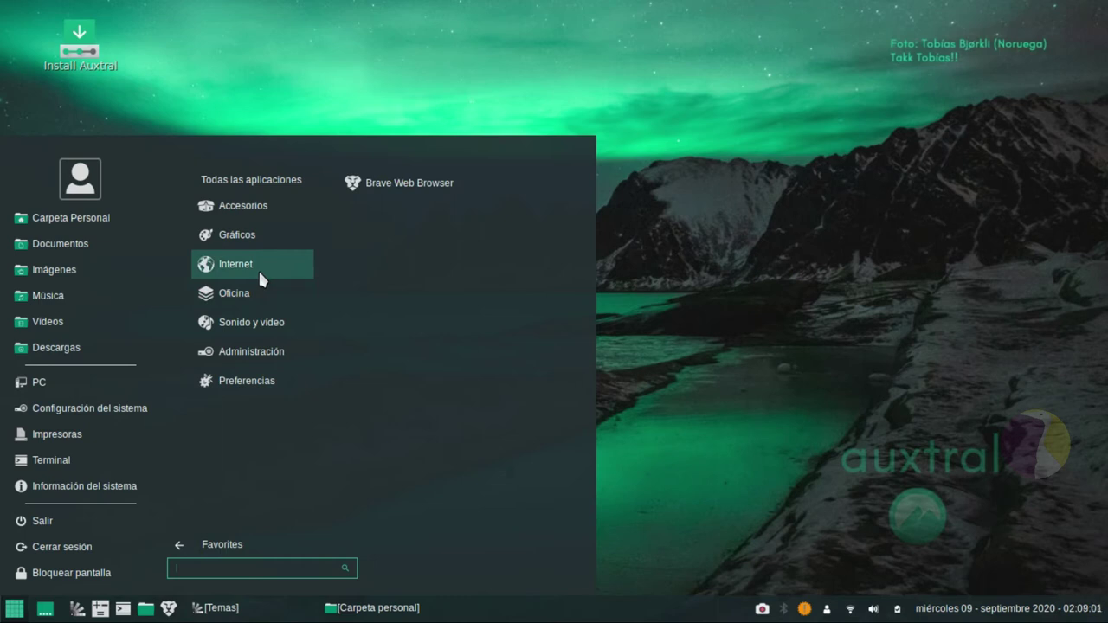
pyautogui.moveTo(225, 310)
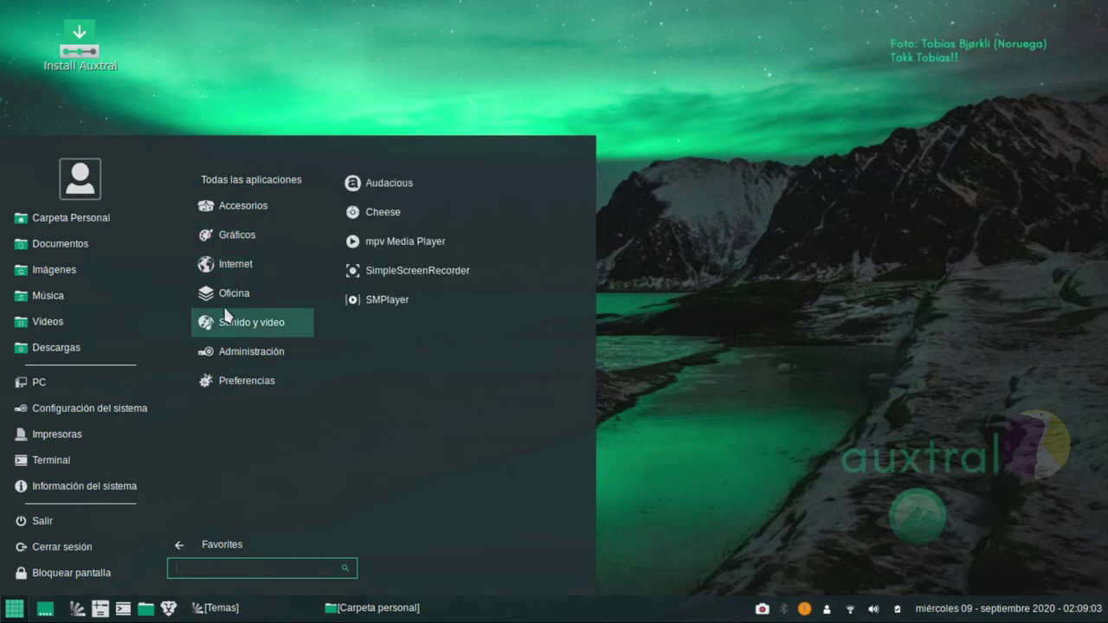
pyautogui.moveTo(239, 286)
# Step: Look through the full list of system tools under Administración
pyautogui.moveTo(259, 352)
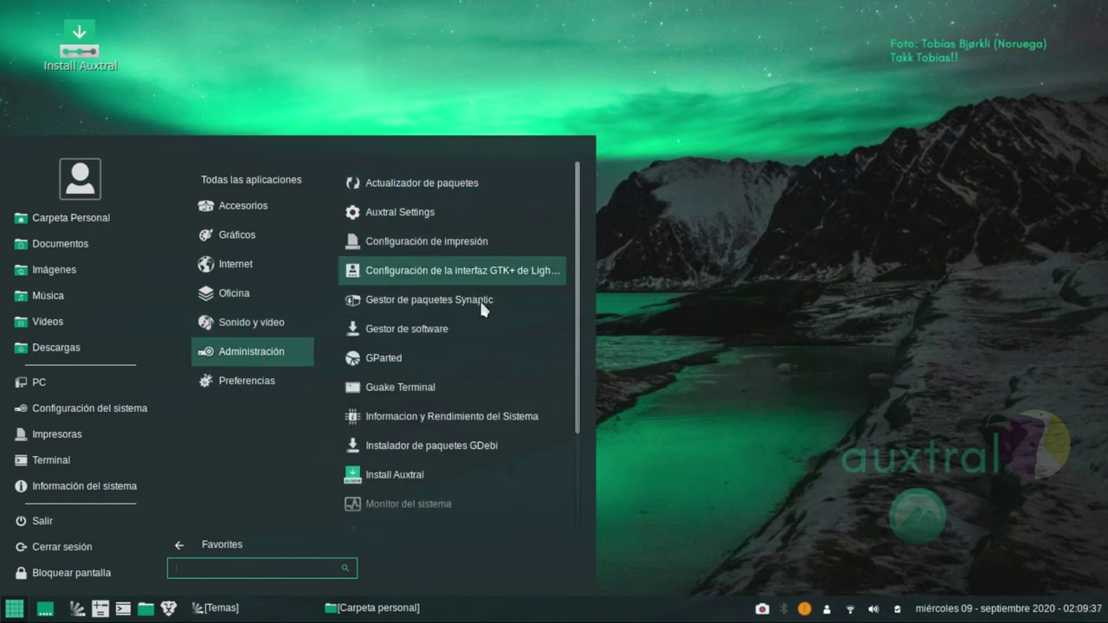
pyautogui.scroll(-1, 513, 326)
pyautogui.scroll(1, 515, 320)
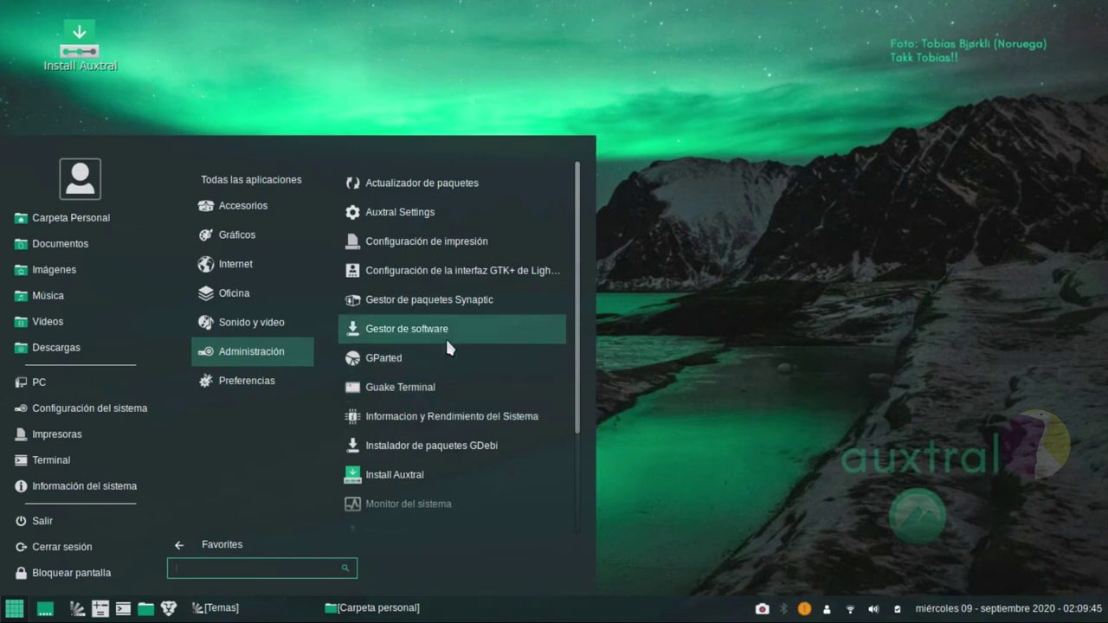
pyautogui.scroll(-3, 456, 364)
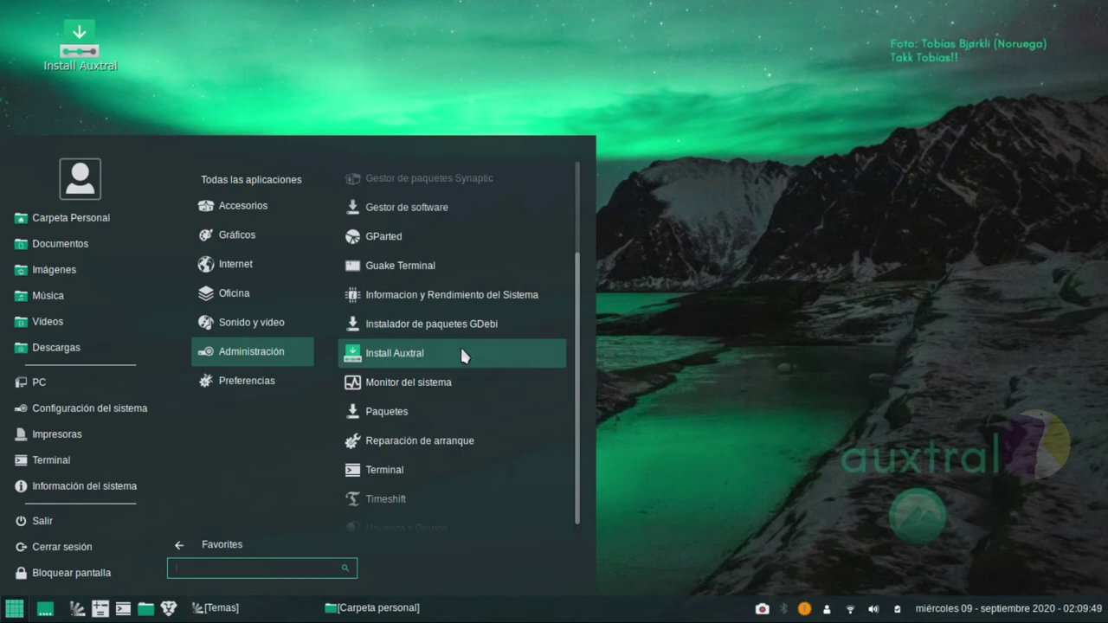
pyautogui.scroll(-1, 477, 381)
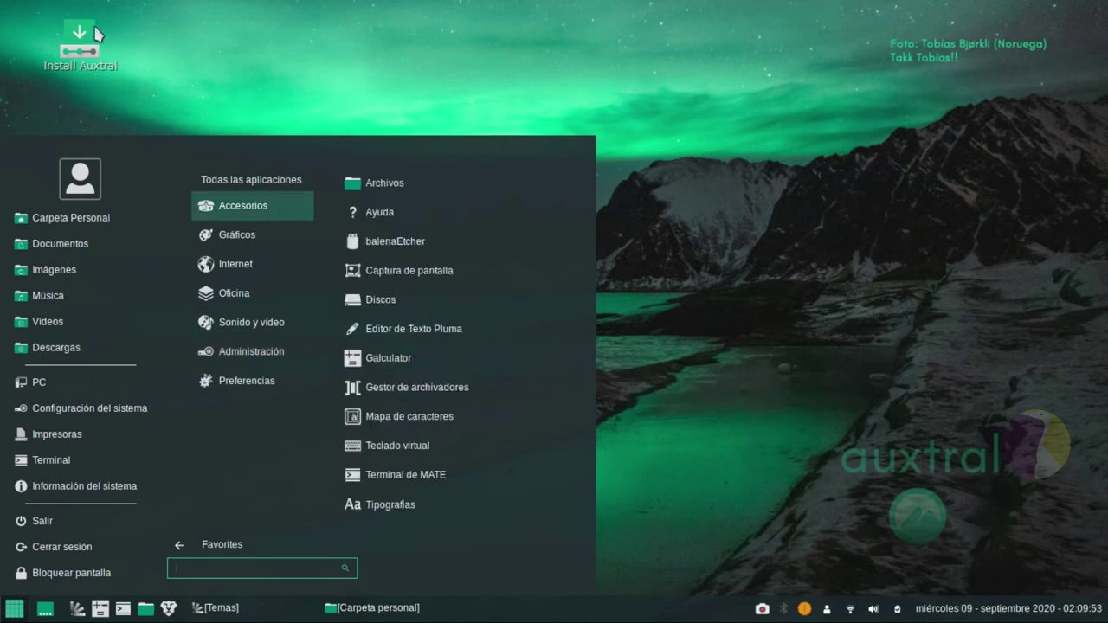
# Step: Browse the settings tools listed under Preferencias
pyautogui.moveTo(217, 385)
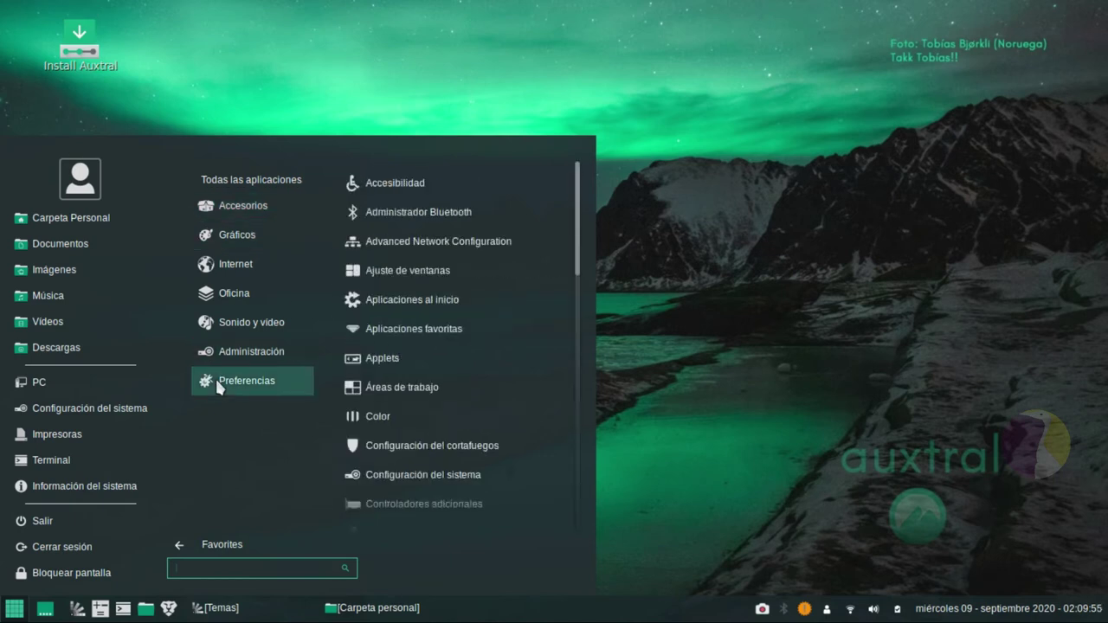
pyautogui.scroll(-5, 447, 438)
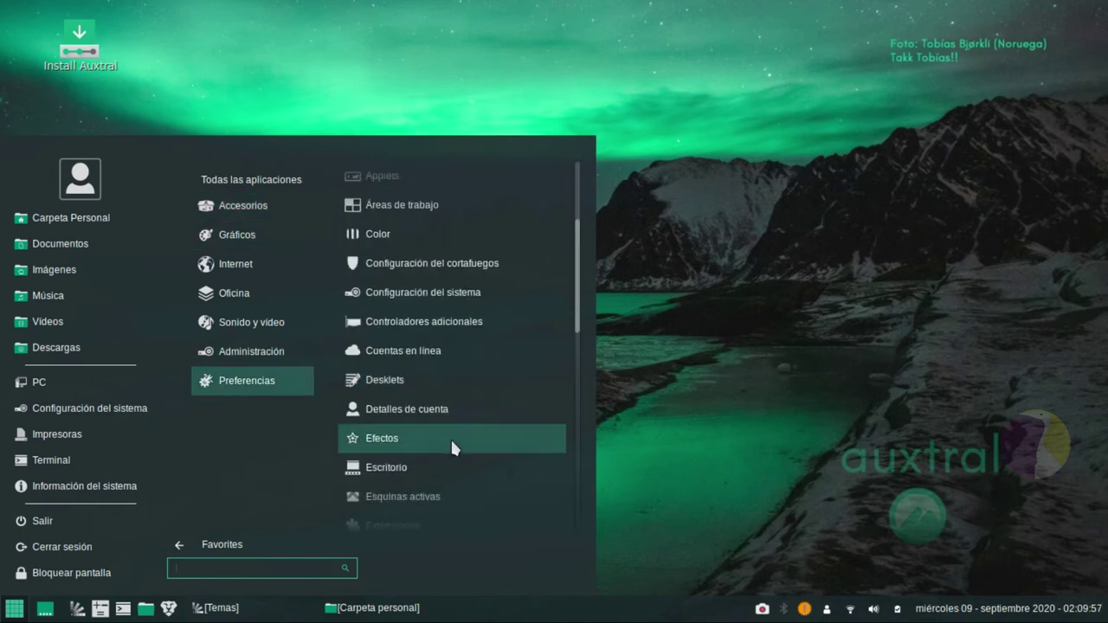
pyautogui.scroll(5, 446, 424)
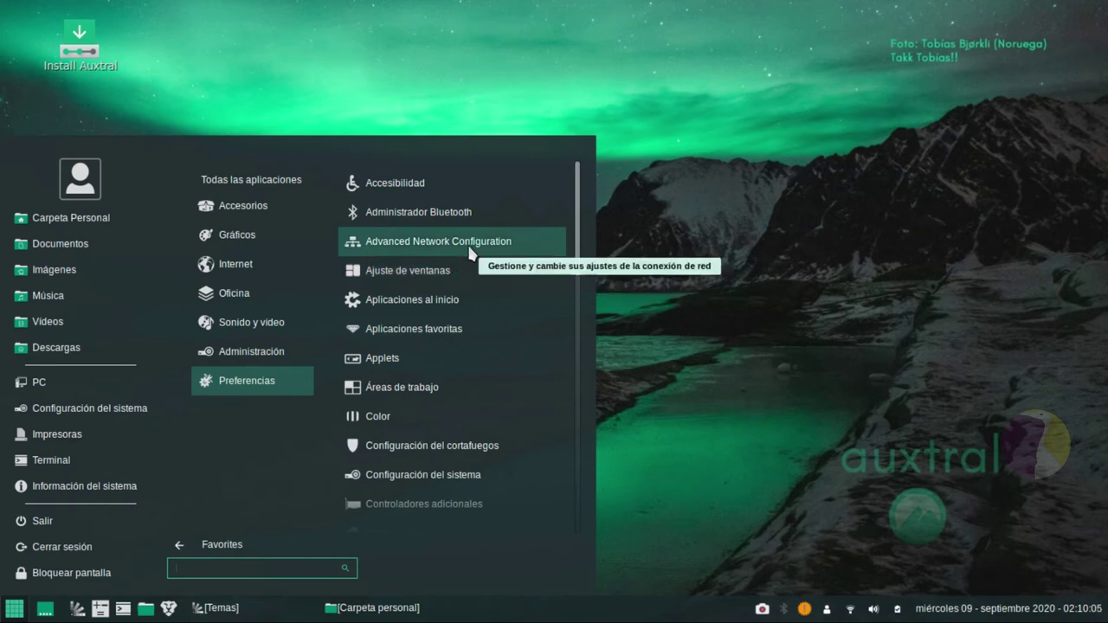
# Step: Open Auxtral Settings from the Administración category and enable the Backports repository option
pyautogui.click(255, 352)
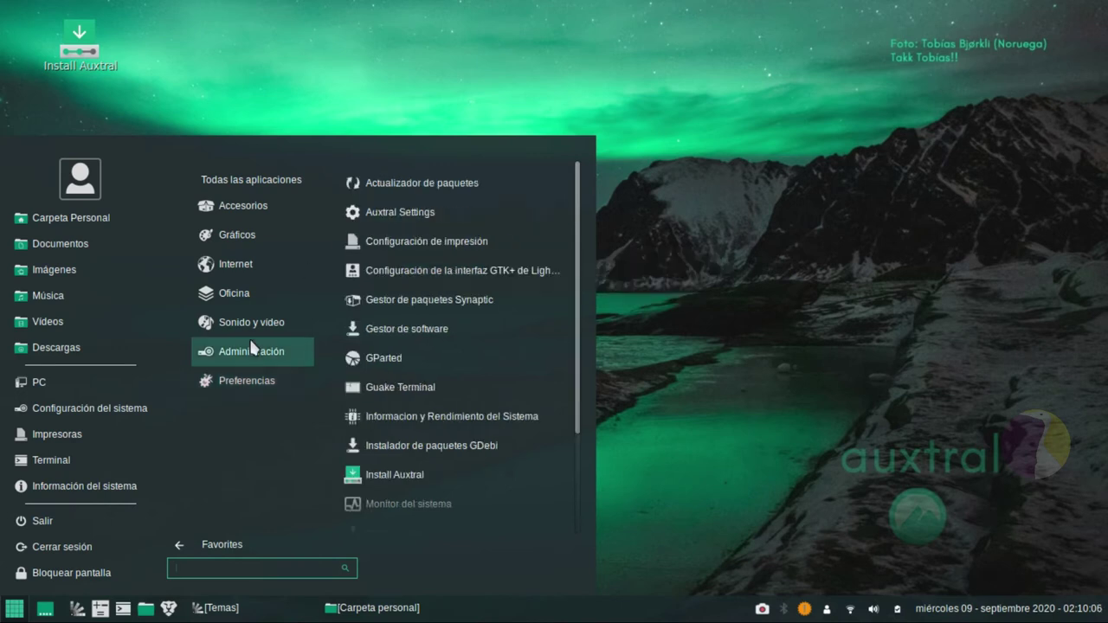
pyautogui.click(438, 214)
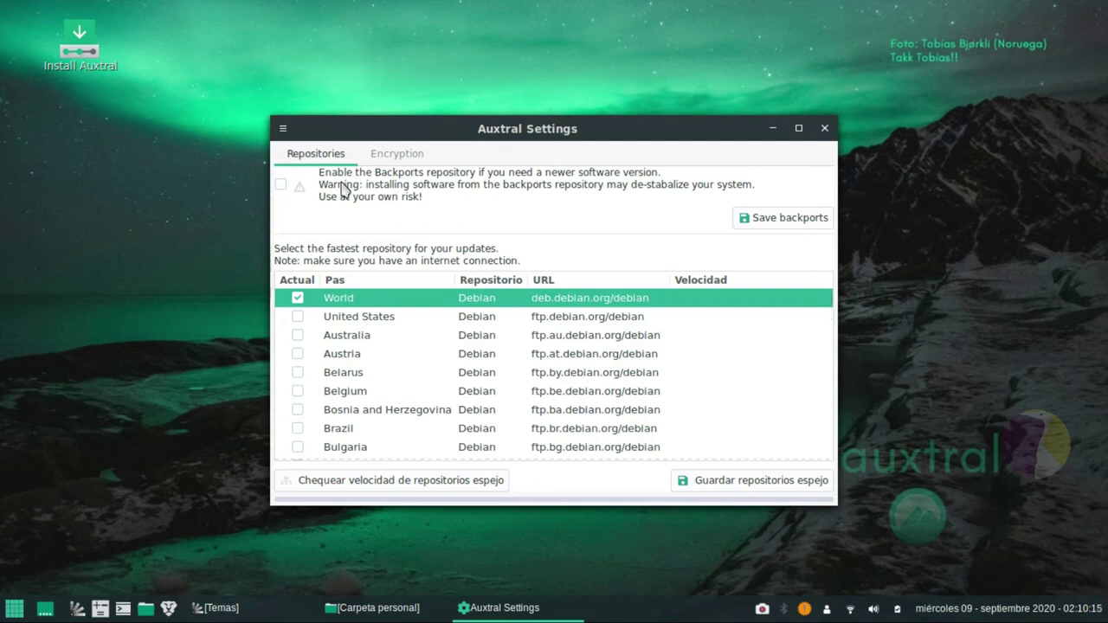
pyautogui.moveTo(572, 139); pyautogui.dragTo(567, 144)
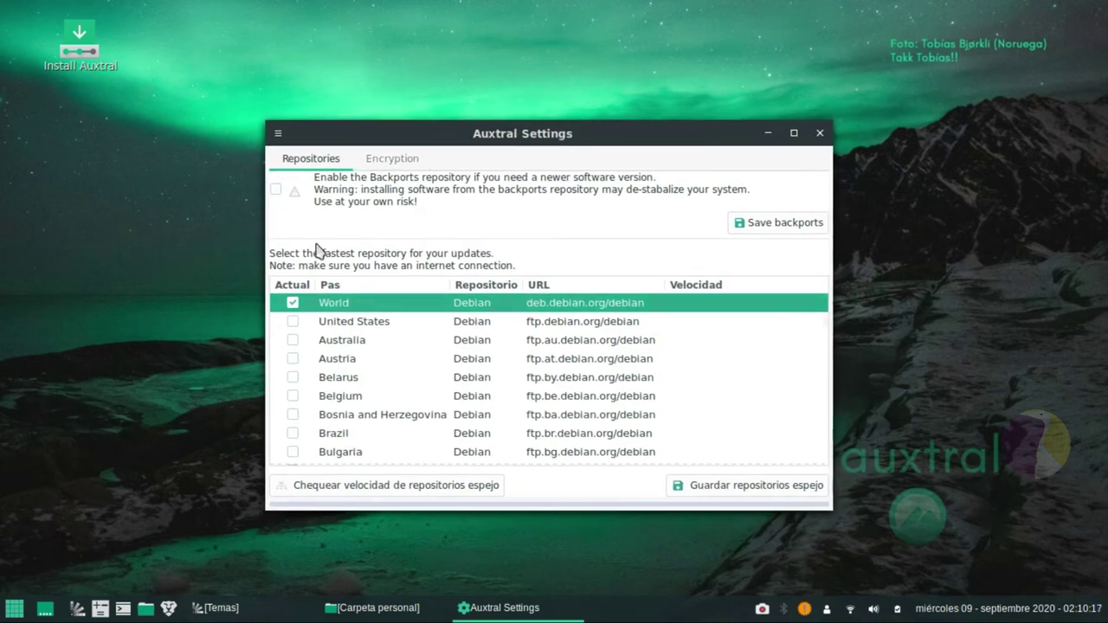
pyautogui.click(281, 187)
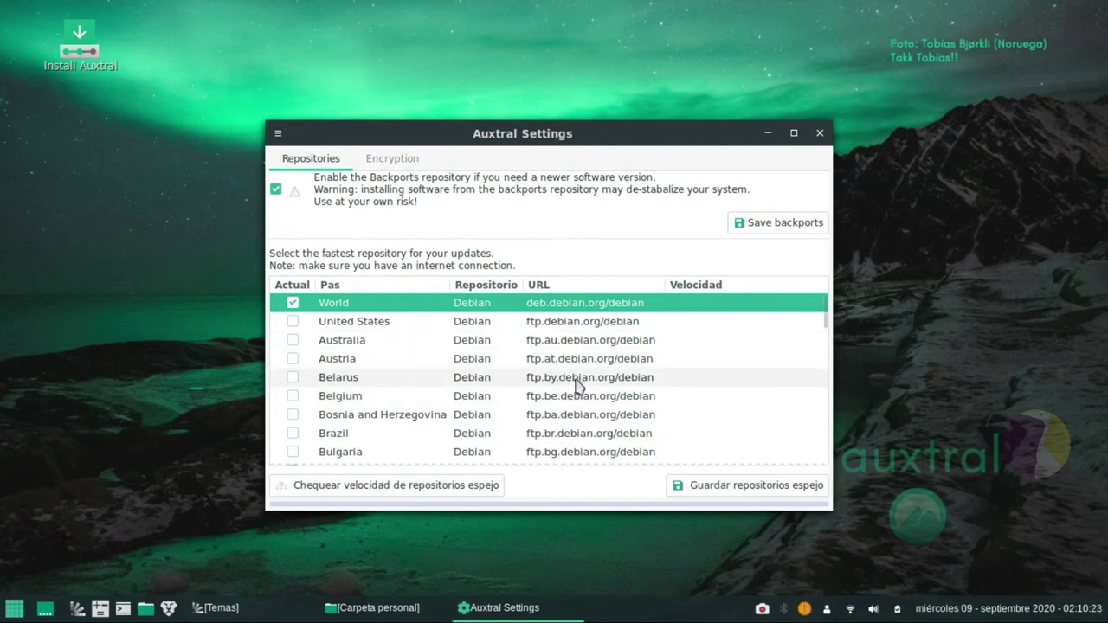
# Step: Look through the Debian mirror list and examine the partition encryption options
pyautogui.scroll(-5, 576, 388)
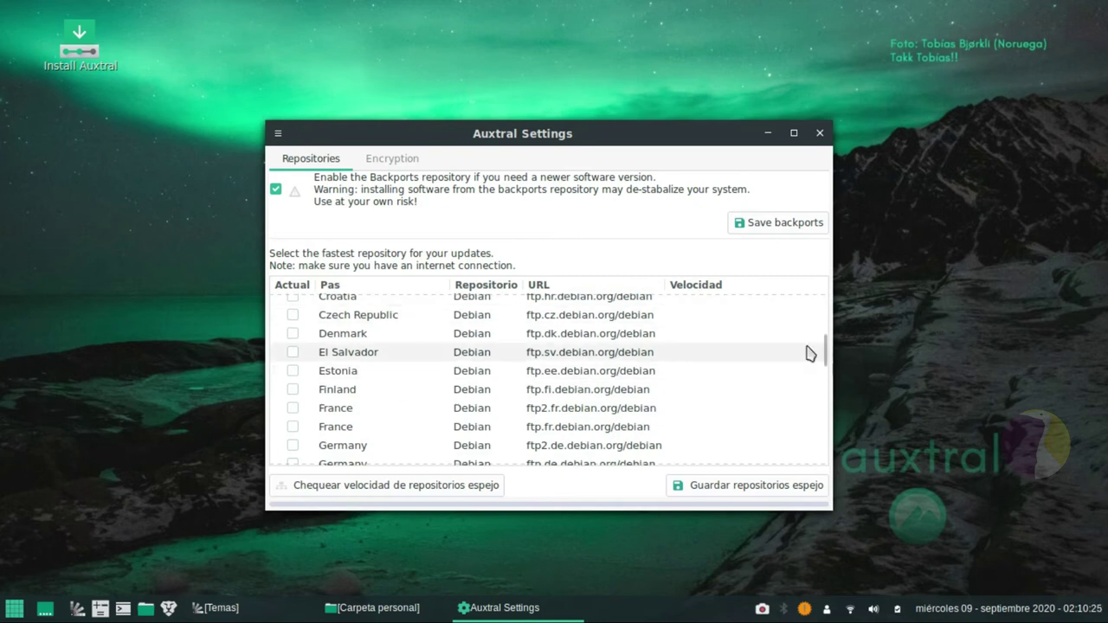
pyautogui.moveTo(826, 354); pyautogui.dragTo(800, 235)
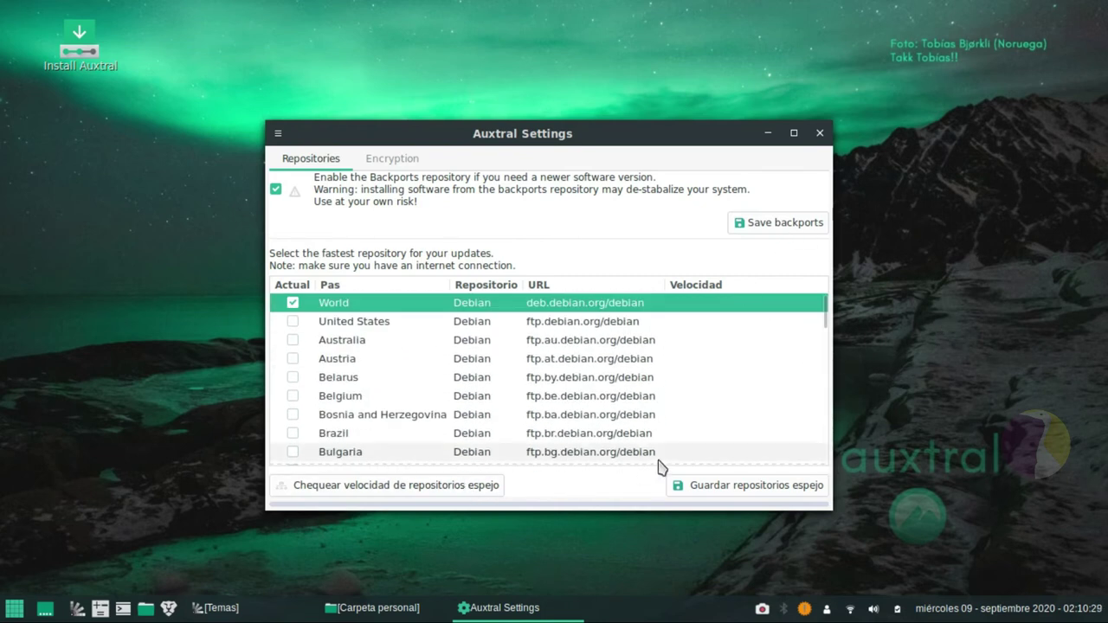
pyautogui.click(389, 165)
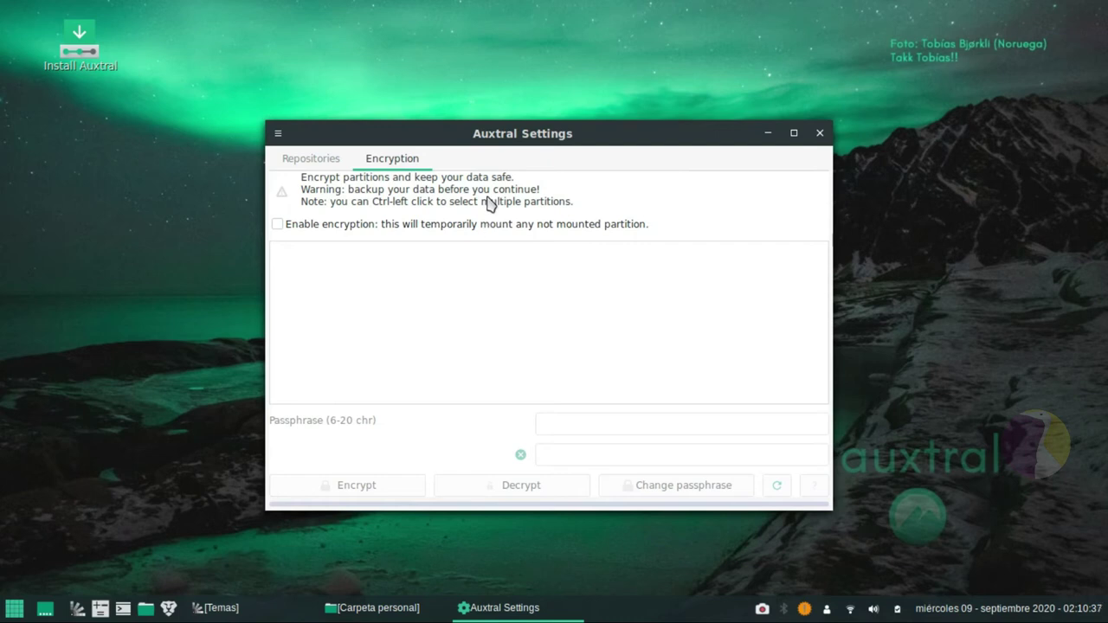
pyautogui.moveTo(531, 130); pyautogui.dragTo(547, 154)
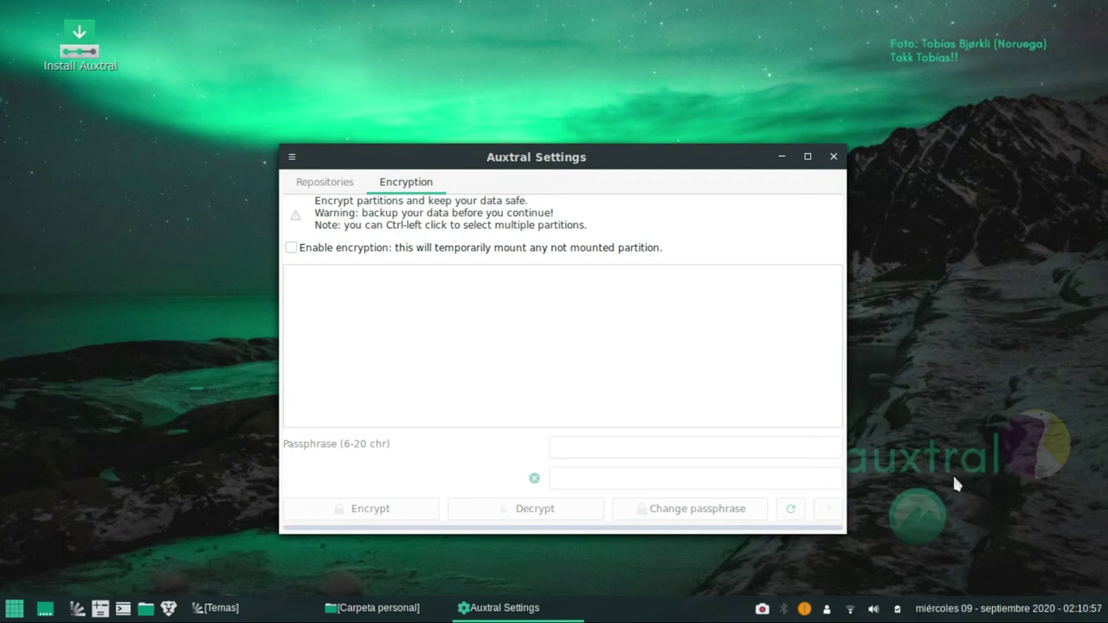
# Step: Return to the repository settings and review the full list of mirrors through to the last country
pyautogui.click(342, 182)
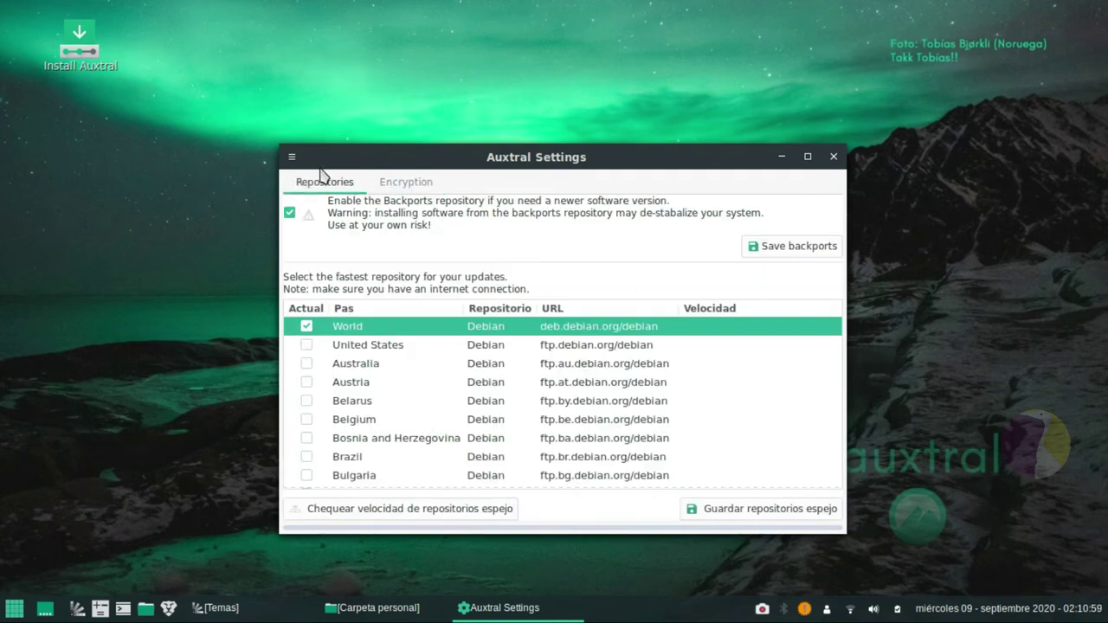
pyautogui.click(292, 158)
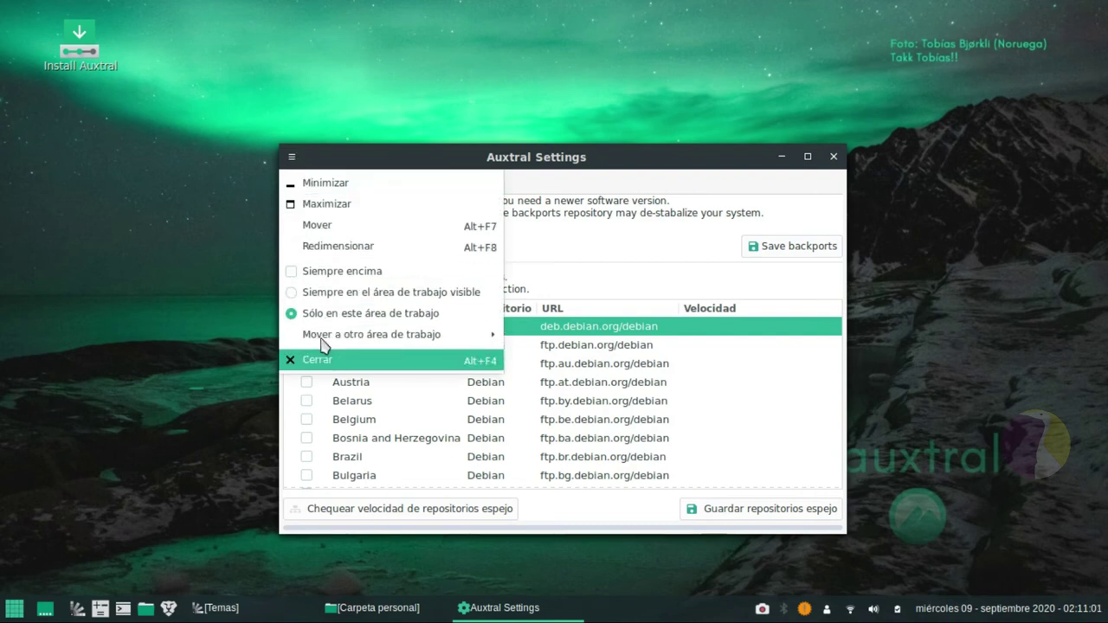
pyautogui.click(443, 160)
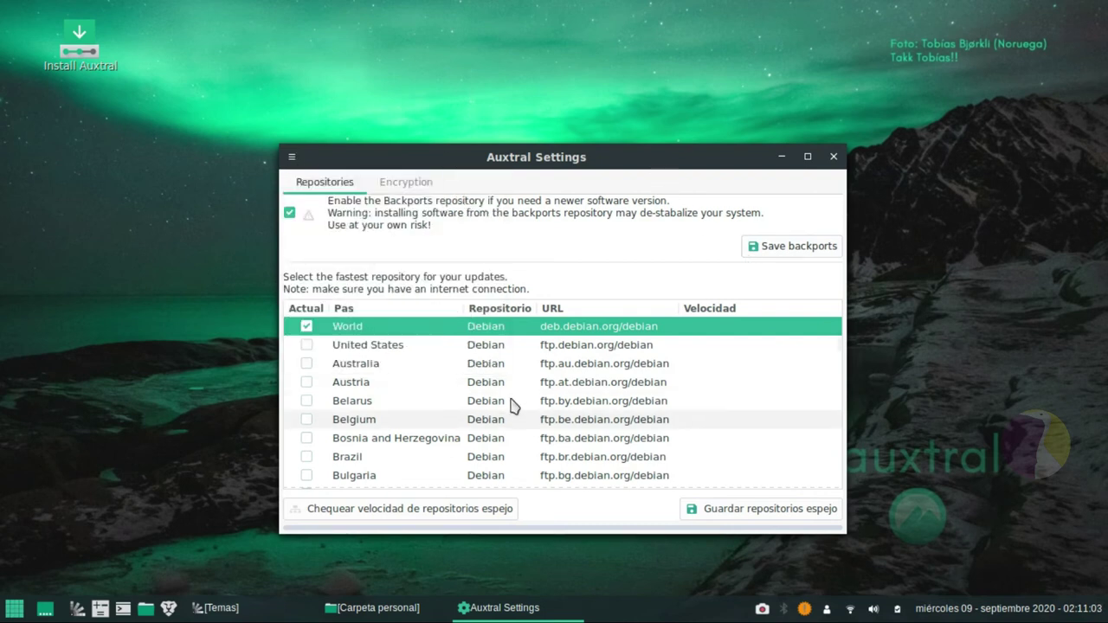
pyautogui.scroll(-1, 628, 339)
pyautogui.scroll(1, 634, 341)
pyautogui.scroll(-15, 630, 340)
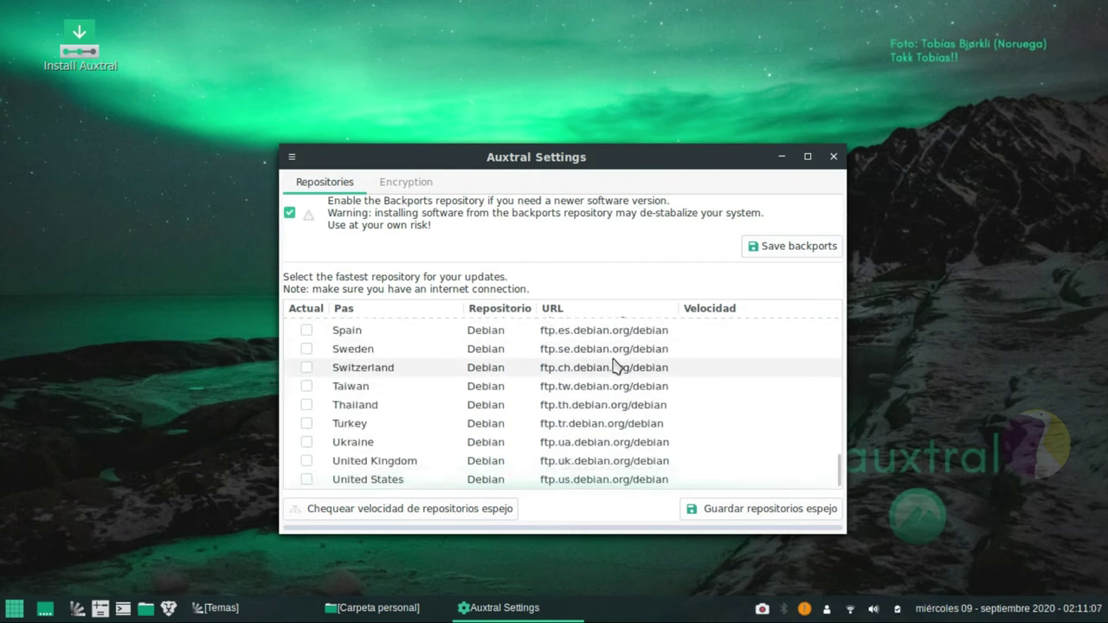
pyautogui.scroll(12, 614, 367)
pyautogui.scroll(2, 606, 370)
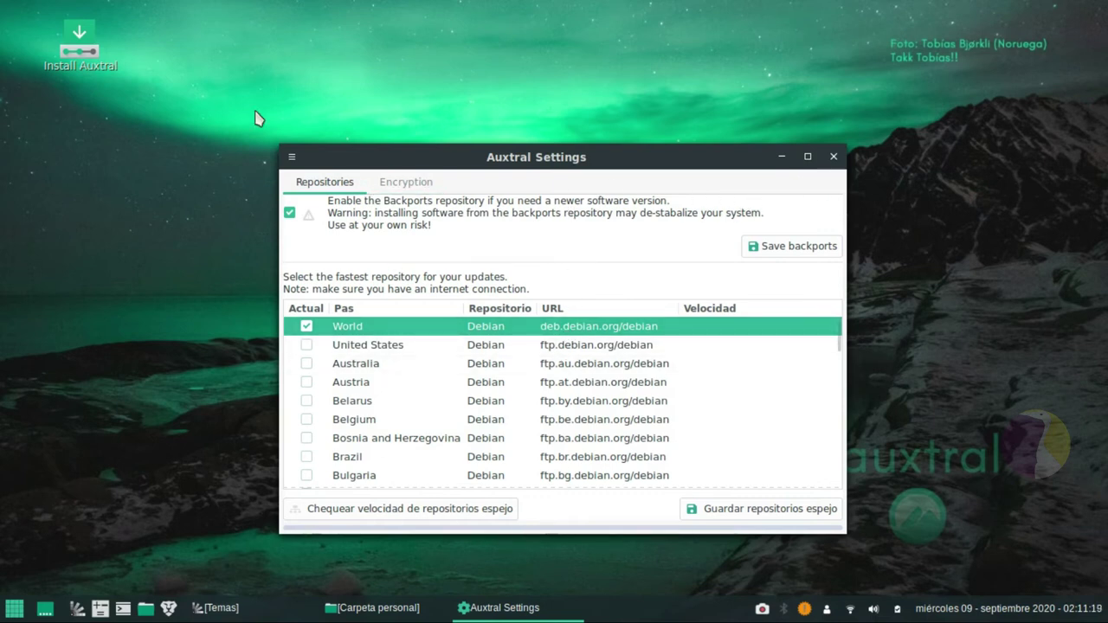
# Step: Revisit the Encryption and Repositories pages once more and close Auxtral Settings
pyautogui.click(368, 180)
pyautogui.click(325, 181)
pyautogui.click(409, 184)
pyautogui.click(346, 180)
pyautogui.click(834, 157)
# Step: Launch Gestor de software from the Administración category
pyautogui.click(15, 607)
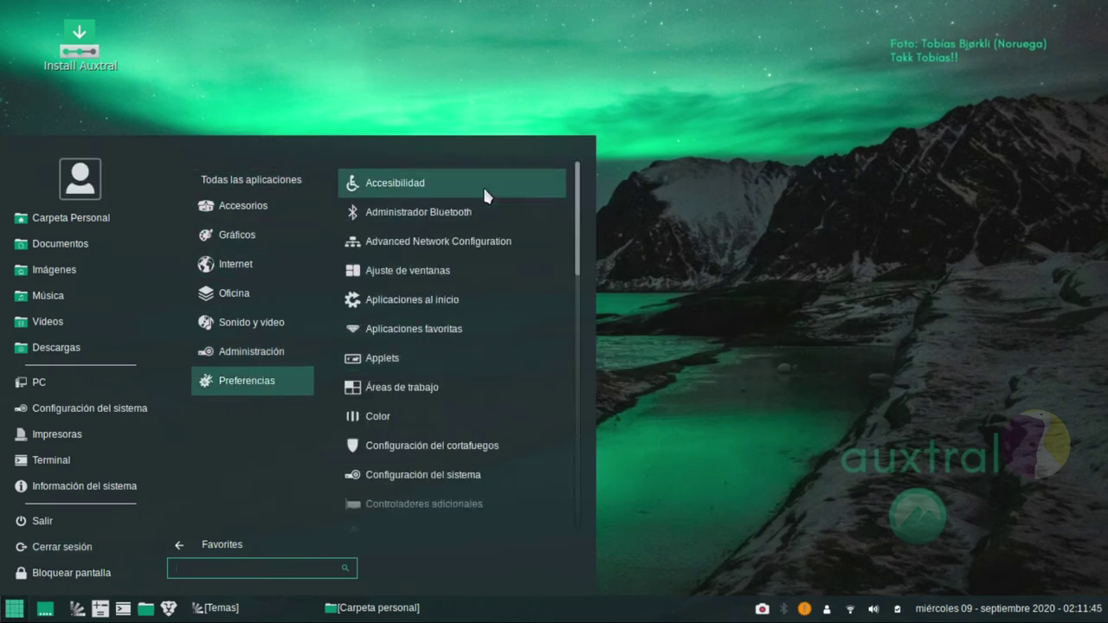
pyautogui.moveTo(240, 353)
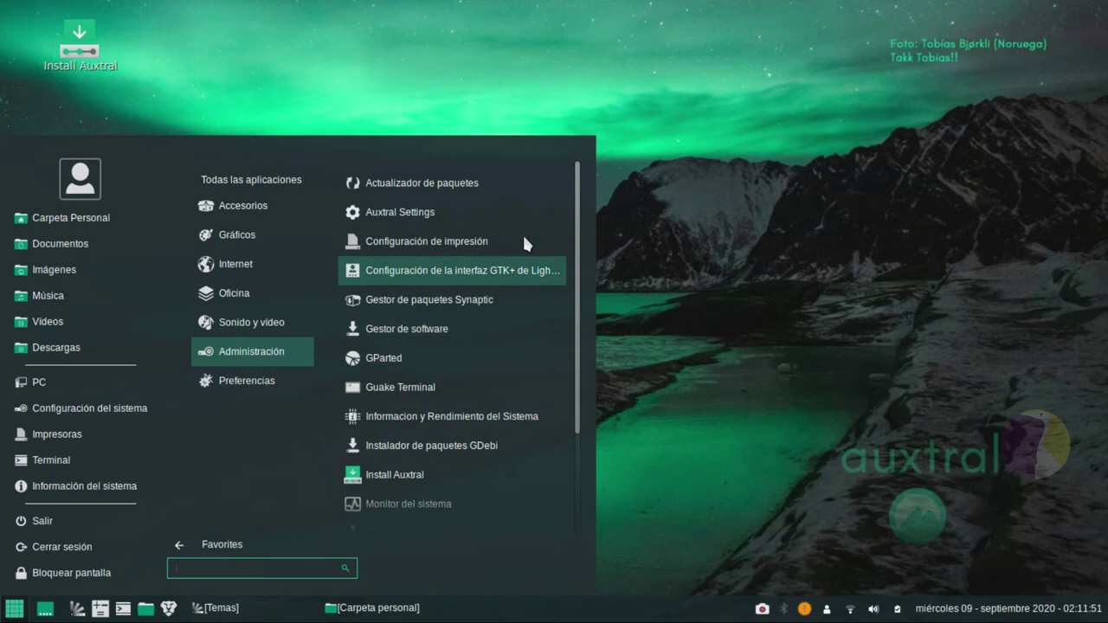
pyautogui.scroll(-1, 506, 324)
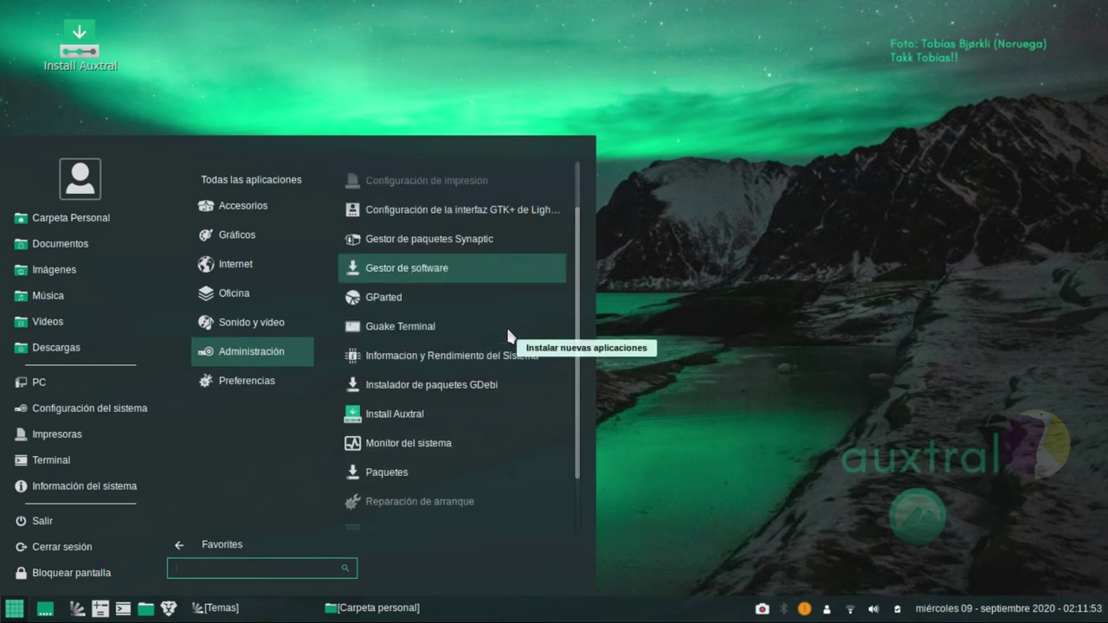
pyautogui.click(415, 272)
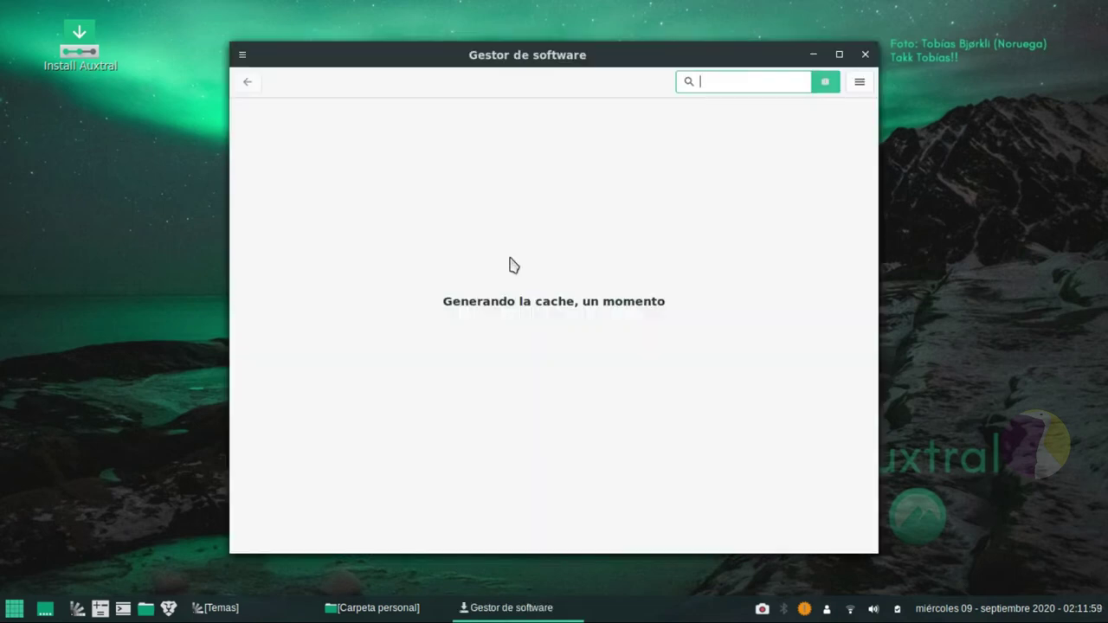
# Step: View the software manager's version information and close it again
pyautogui.click(859, 82)
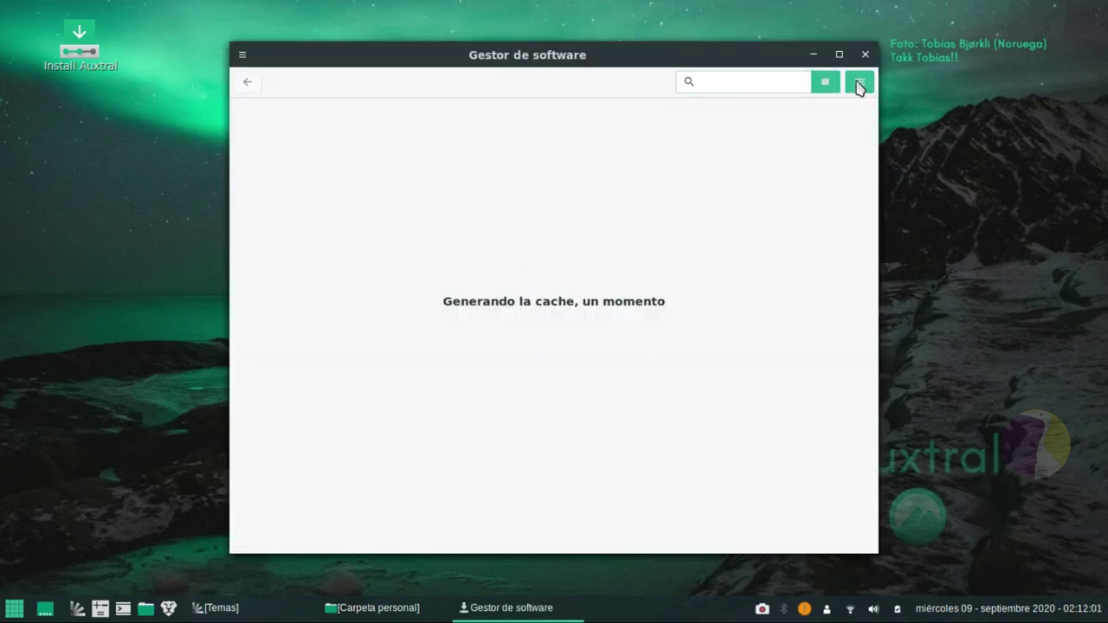
pyautogui.click(724, 198)
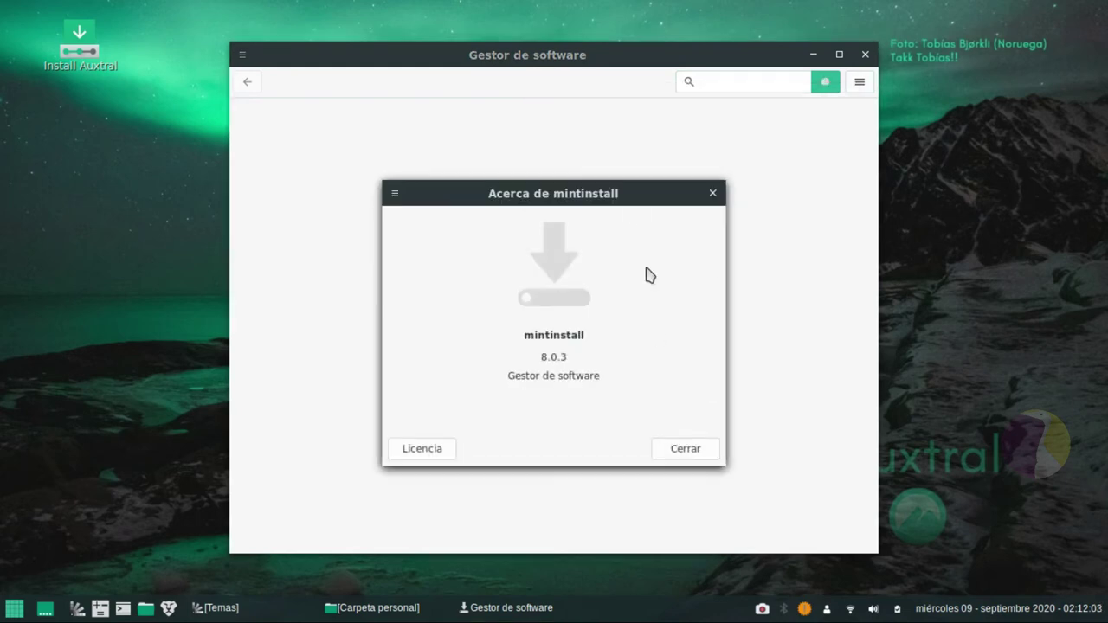
pyautogui.moveTo(632, 199); pyautogui.dragTo(642, 192)
pyautogui.click(692, 437)
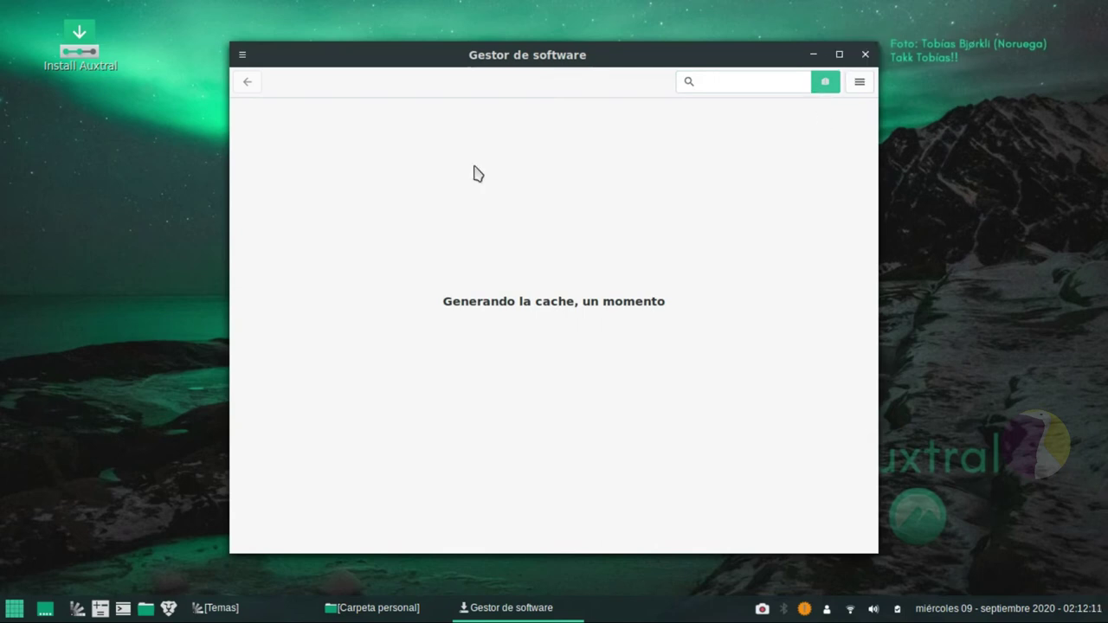
# Step: Launch Monitor del sistema from the Administración category and move its window lower on the desktop
pyautogui.press('super')
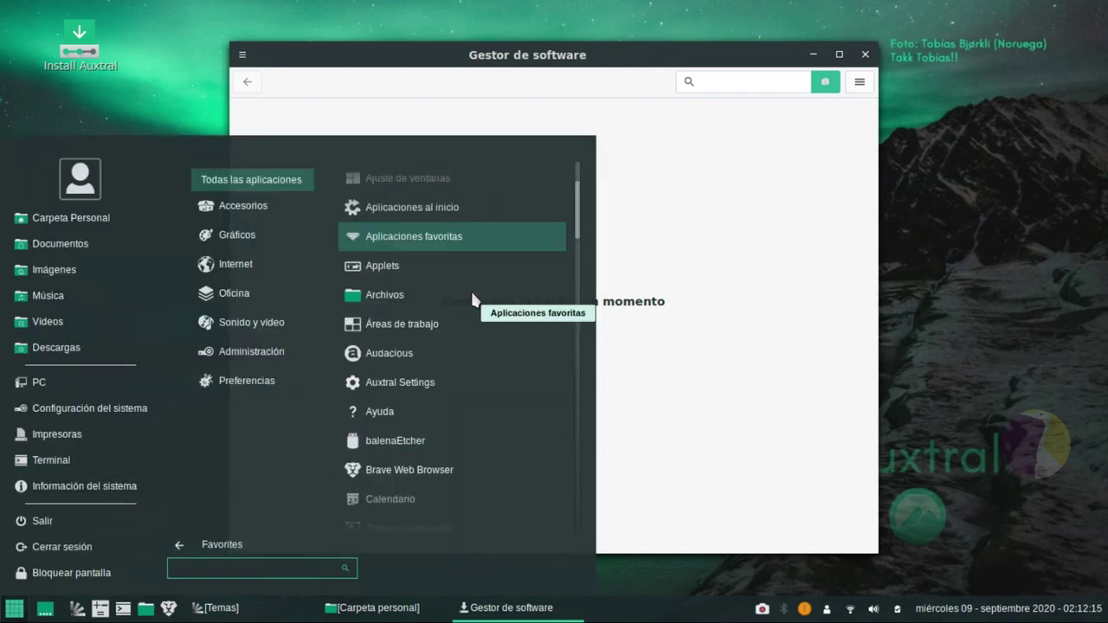
pyautogui.click(296, 377)
pyautogui.click(282, 349)
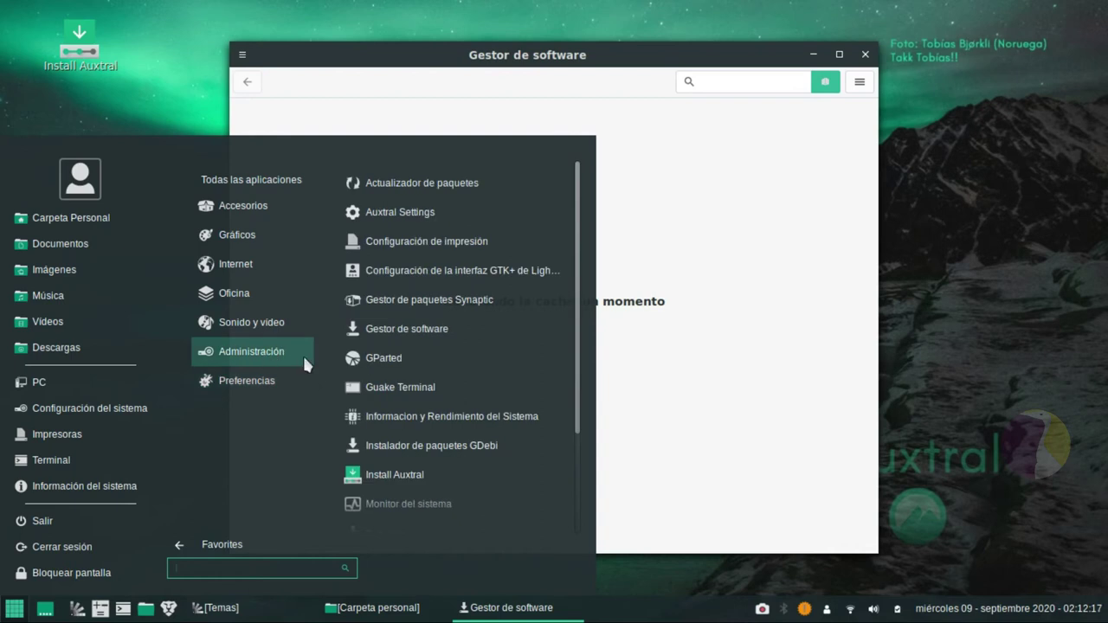
pyautogui.scroll(-1, 486, 350)
pyautogui.scroll(-1, 487, 357)
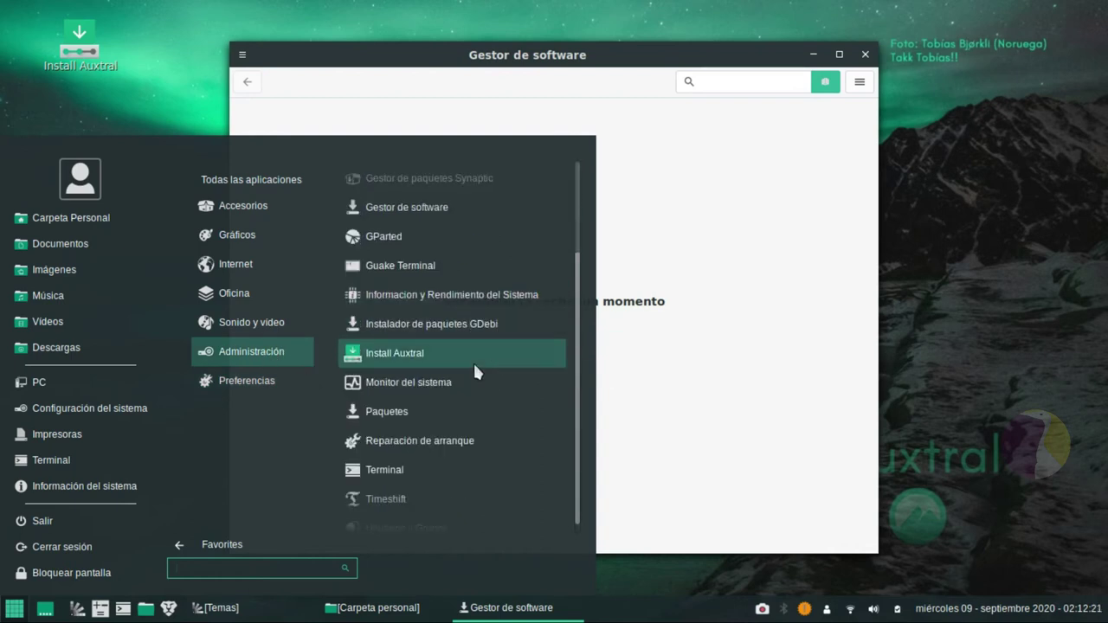
pyautogui.scroll(-1, 473, 361)
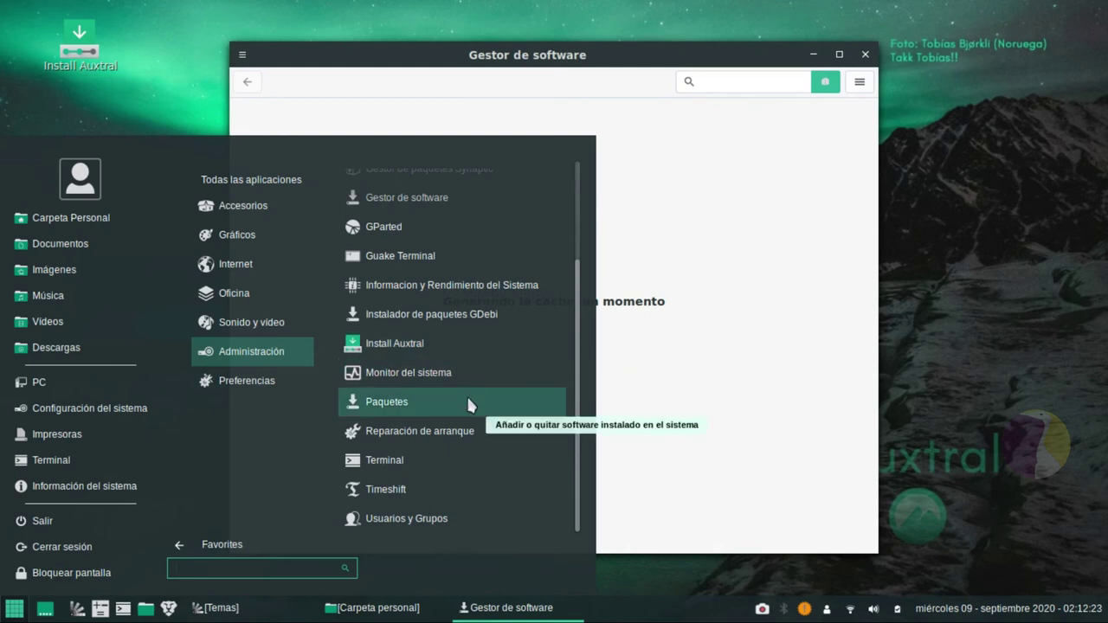
pyautogui.click(423, 373)
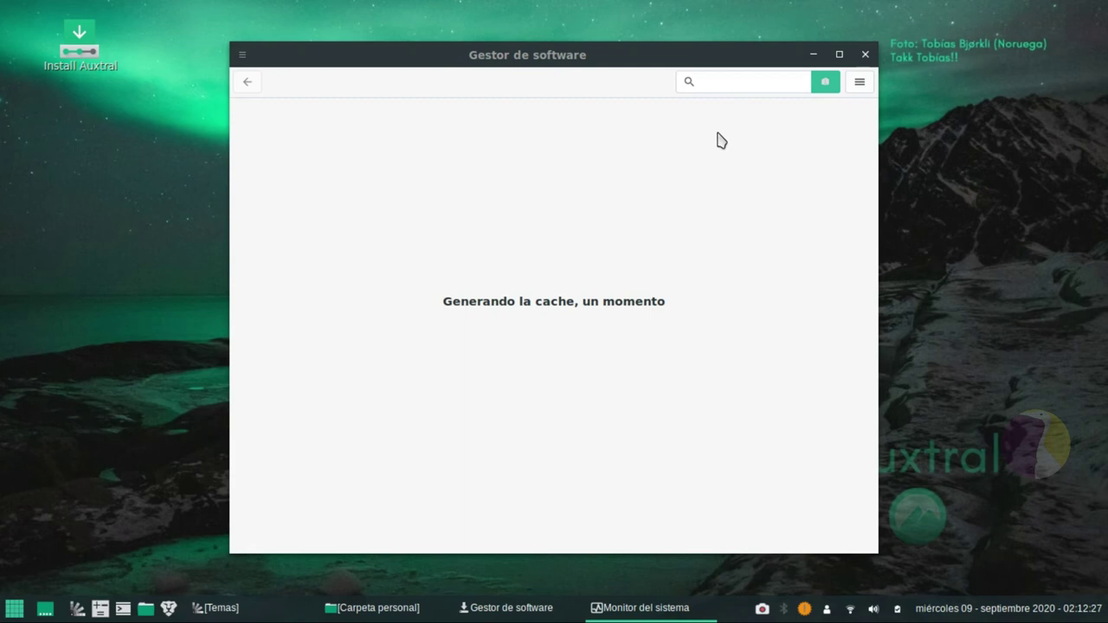
pyautogui.moveTo(351, 53); pyautogui.dragTo(467, 133)
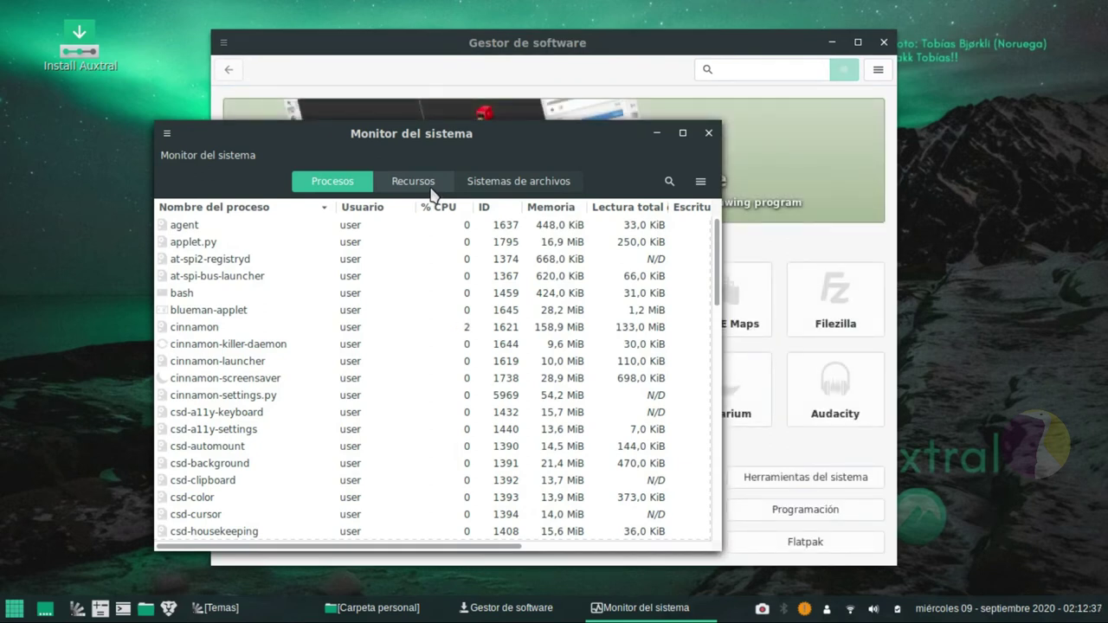
# Step: Examine the resource graphs, the file systems and the process list sorted by memory in the system monitor
pyautogui.click(431, 185)
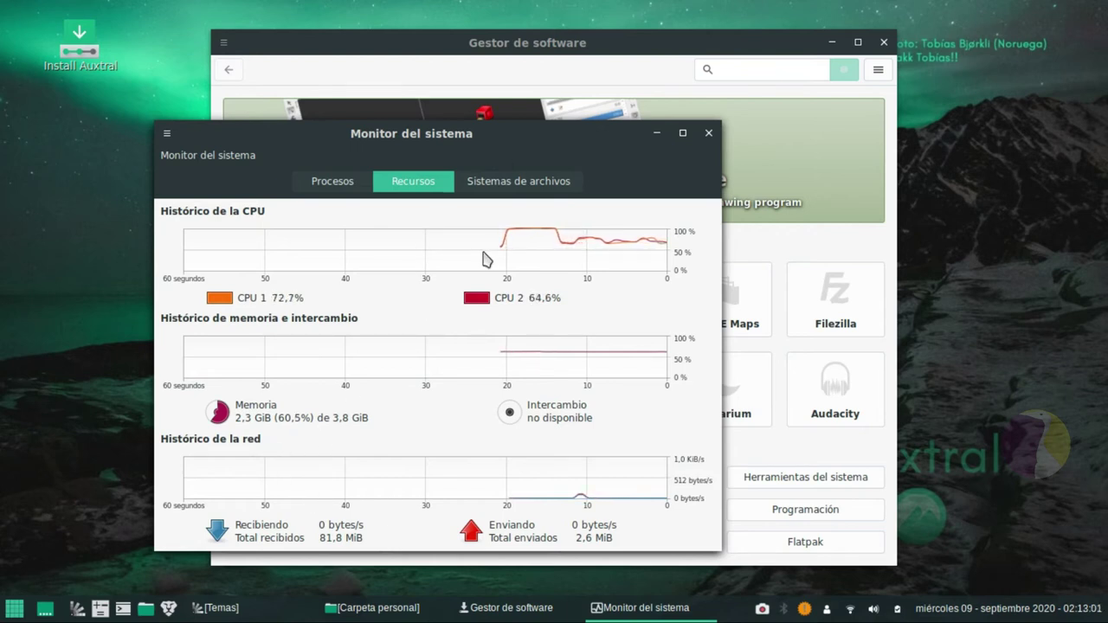
pyautogui.click(501, 182)
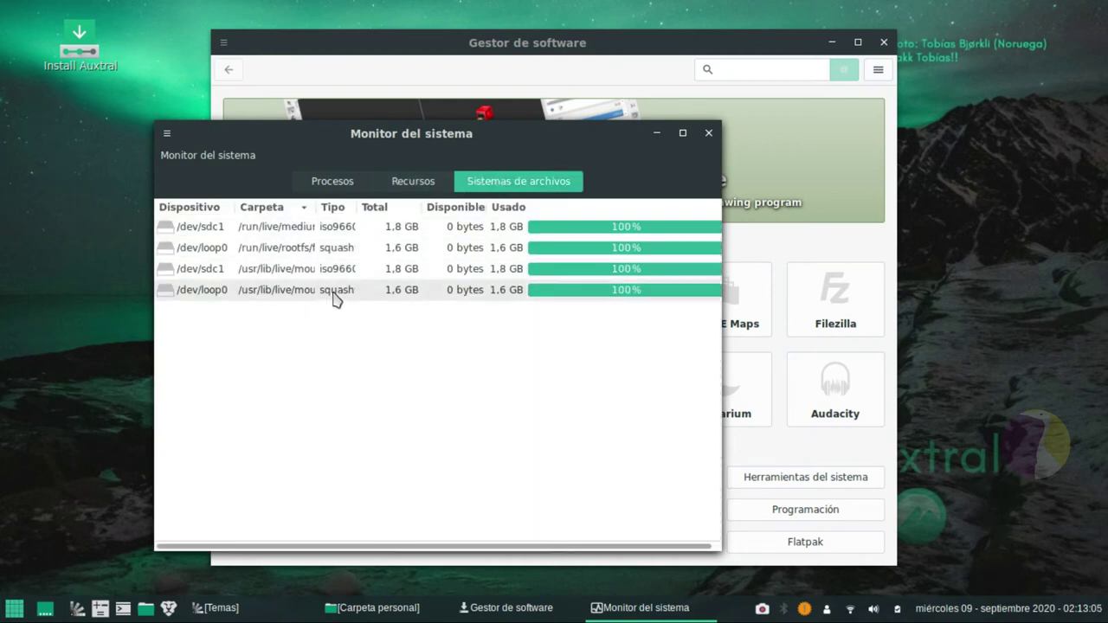
pyautogui.click(333, 180)
pyautogui.scroll(-6, 555, 347)
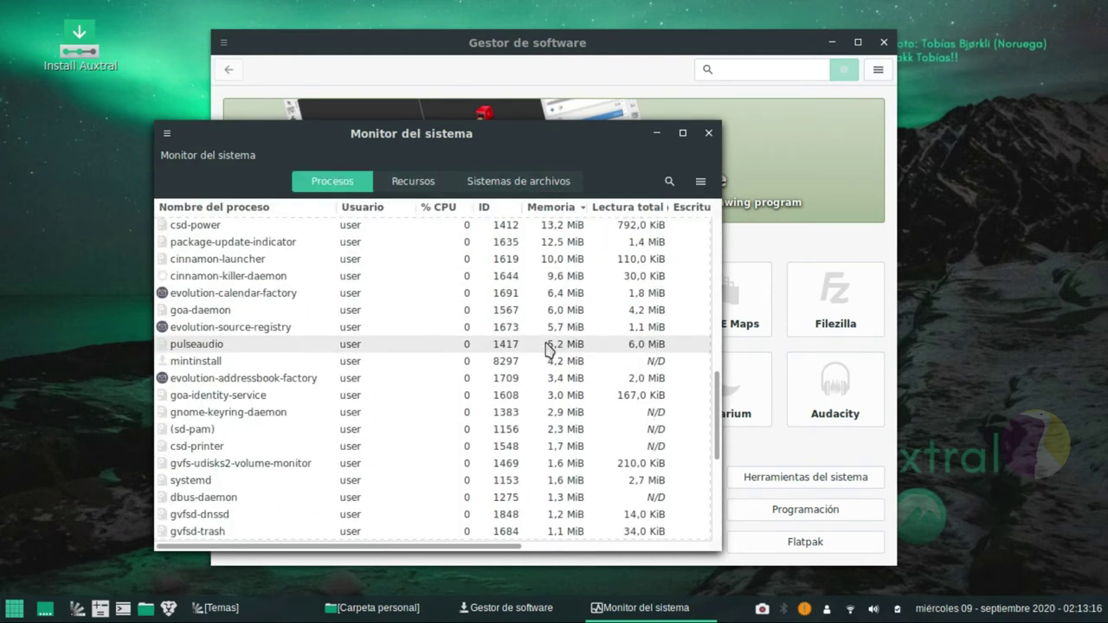
pyautogui.scroll(10, 557, 405)
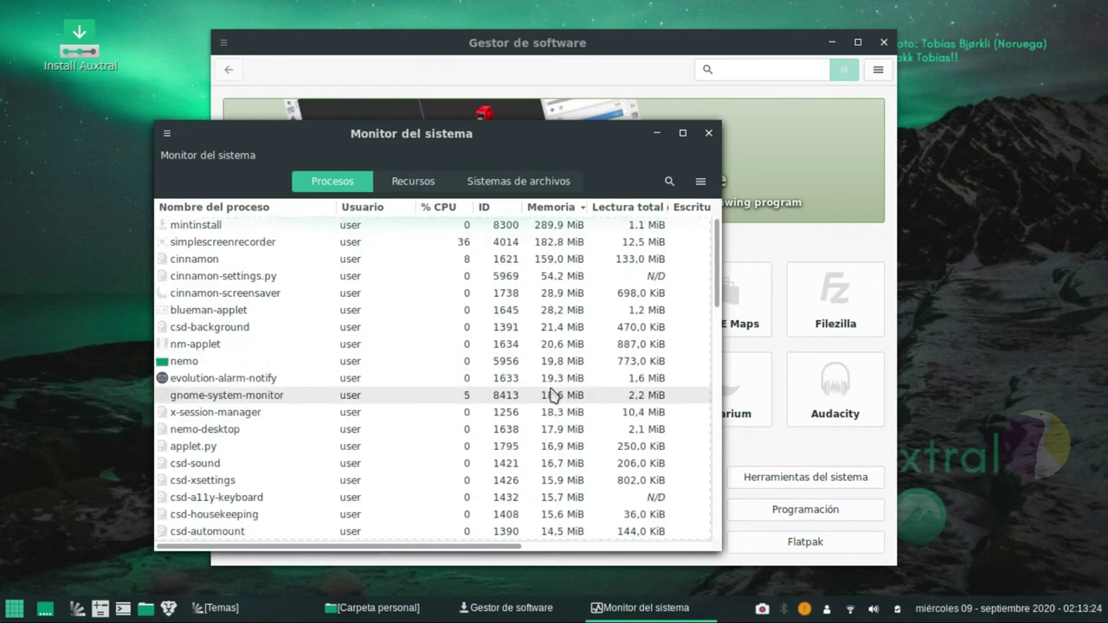
pyautogui.click(428, 181)
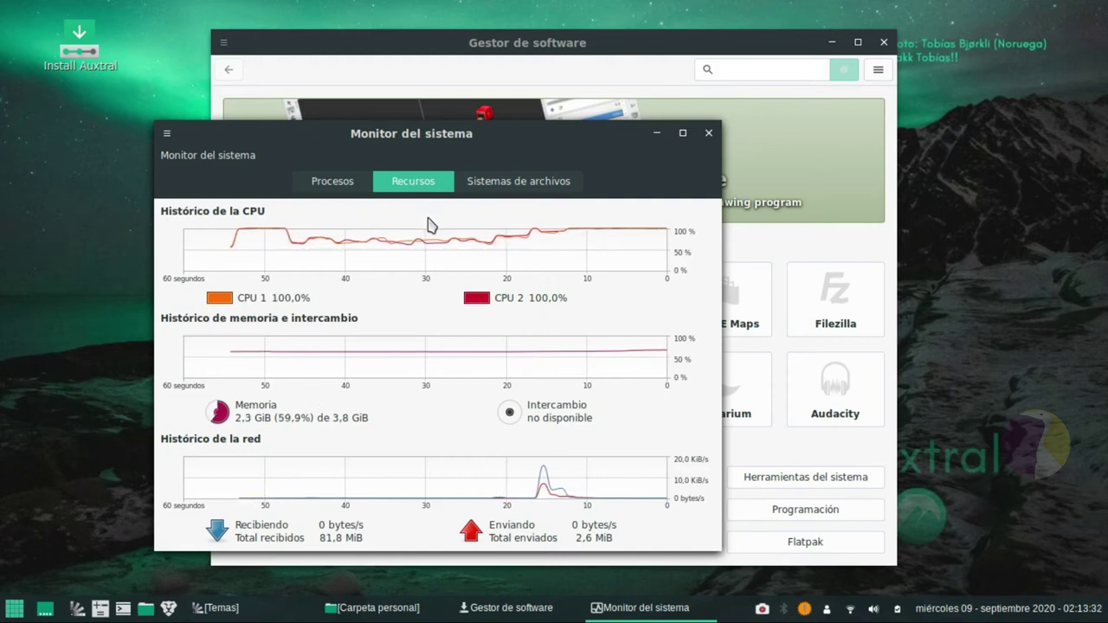
# Step: Close the Gestor de software and Carpeta personal windows and bring up the Temas window
pyautogui.click(828, 134)
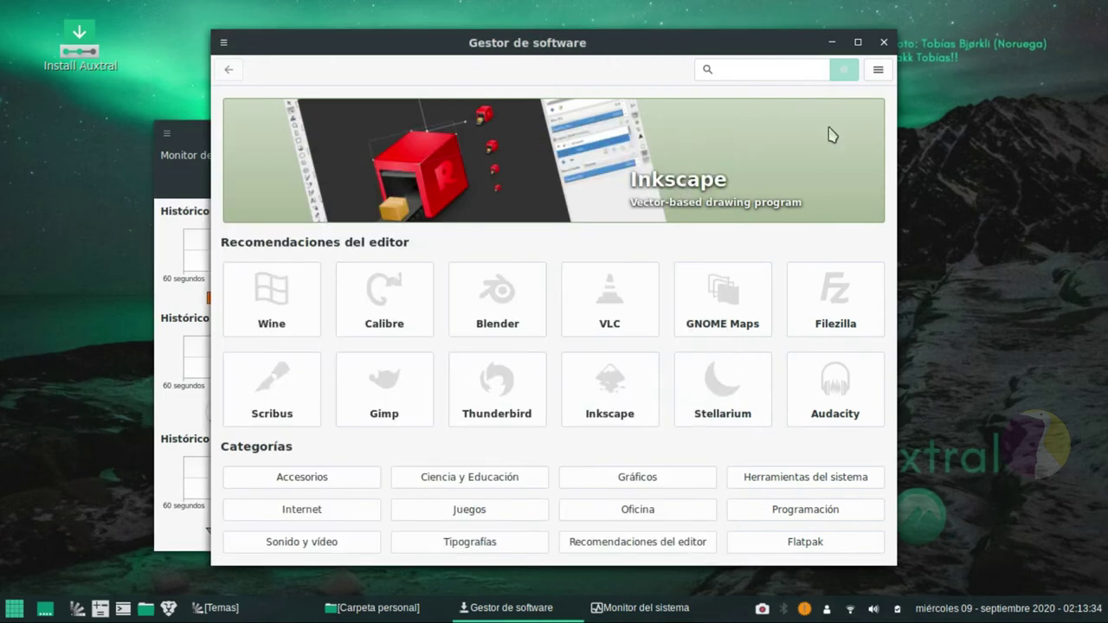
pyautogui.click(883, 42)
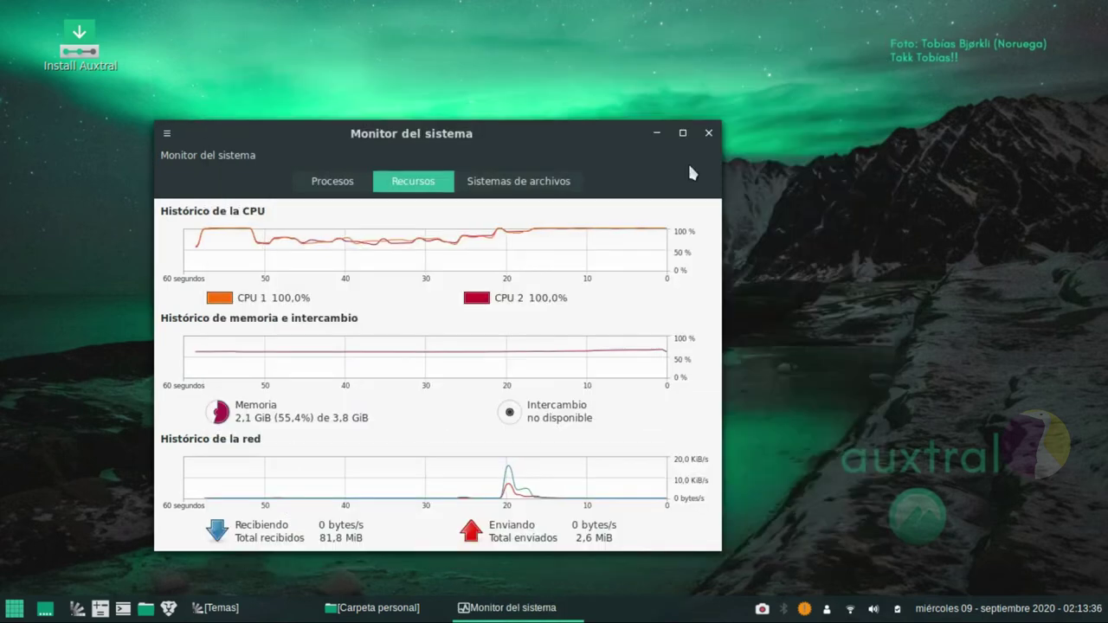
pyautogui.click(398, 608)
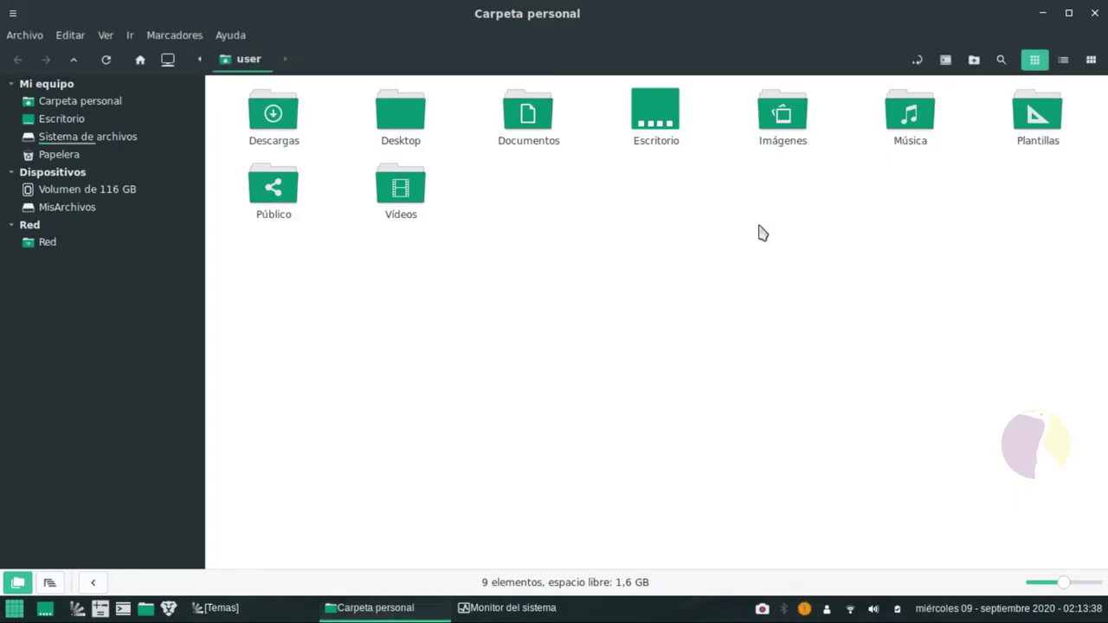
pyautogui.click(1095, 7)
pyautogui.click(217, 608)
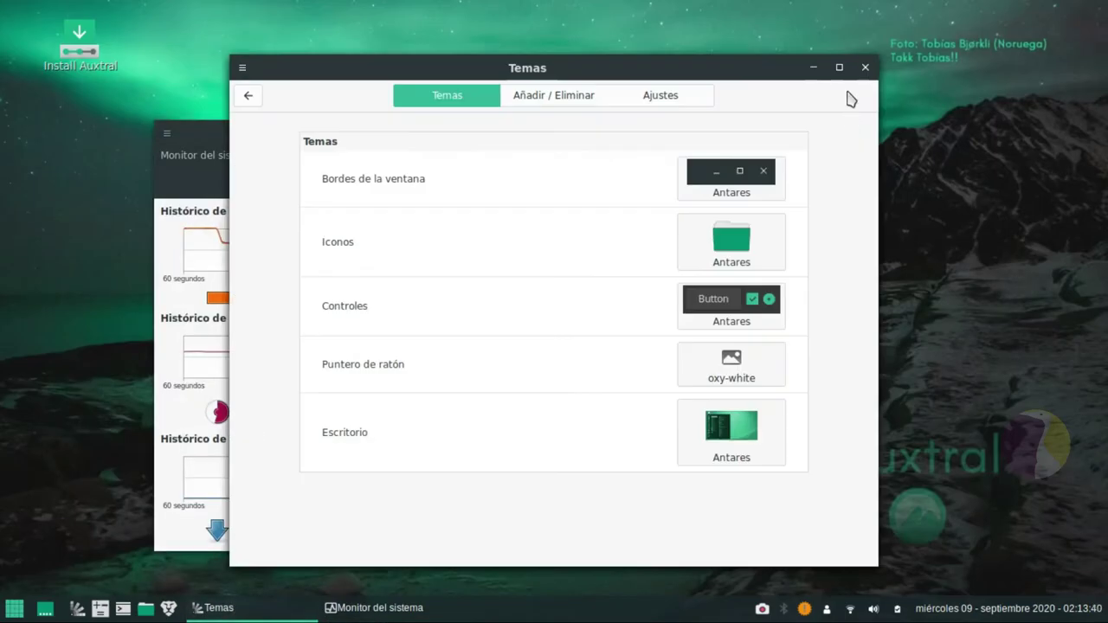
# Step: Close the Temas window and move Monitor del sistema slightly down and to the left on the desktop
pyautogui.click(866, 68)
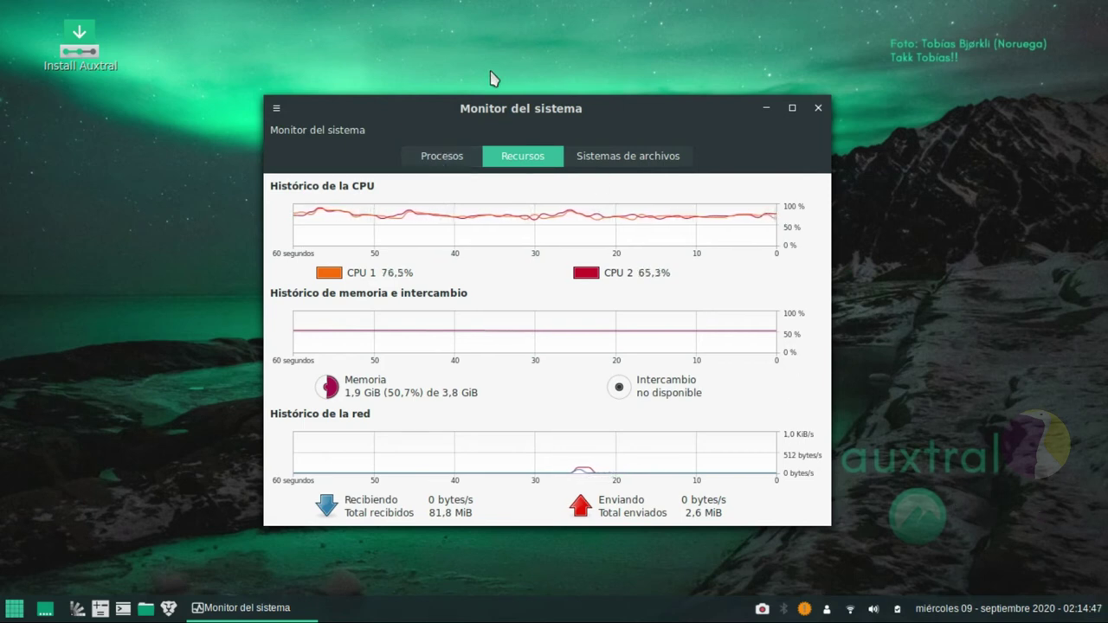
pyautogui.moveTo(513, 117); pyautogui.dragTo(450, 135)
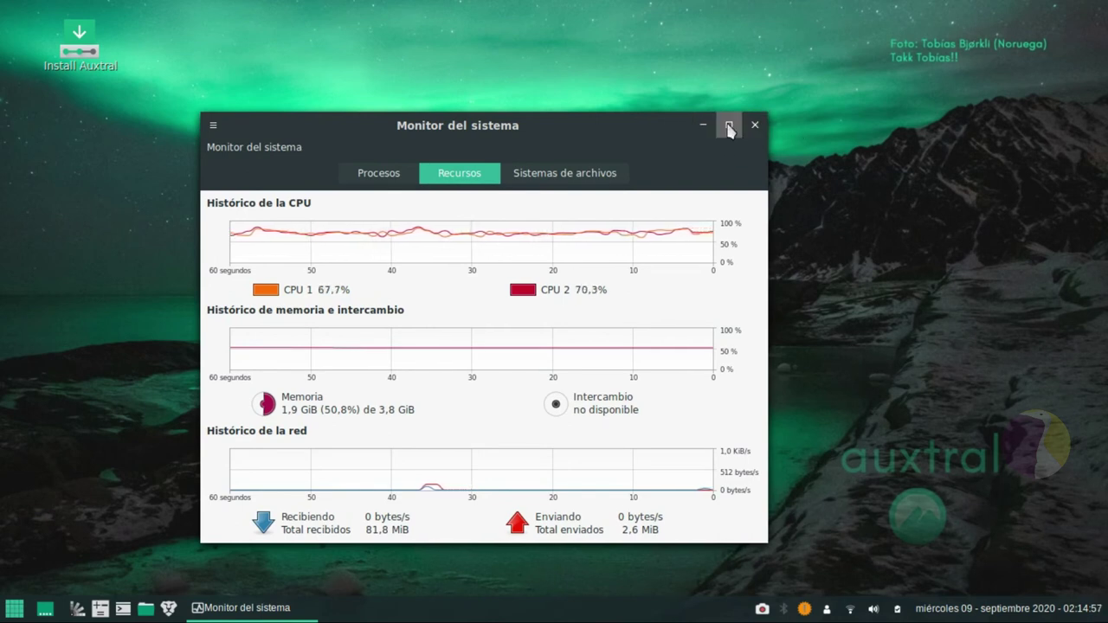
# Step: Minimise and restore Monitor del sistema to check the empty desktop, and close it
pyautogui.click(286, 616)
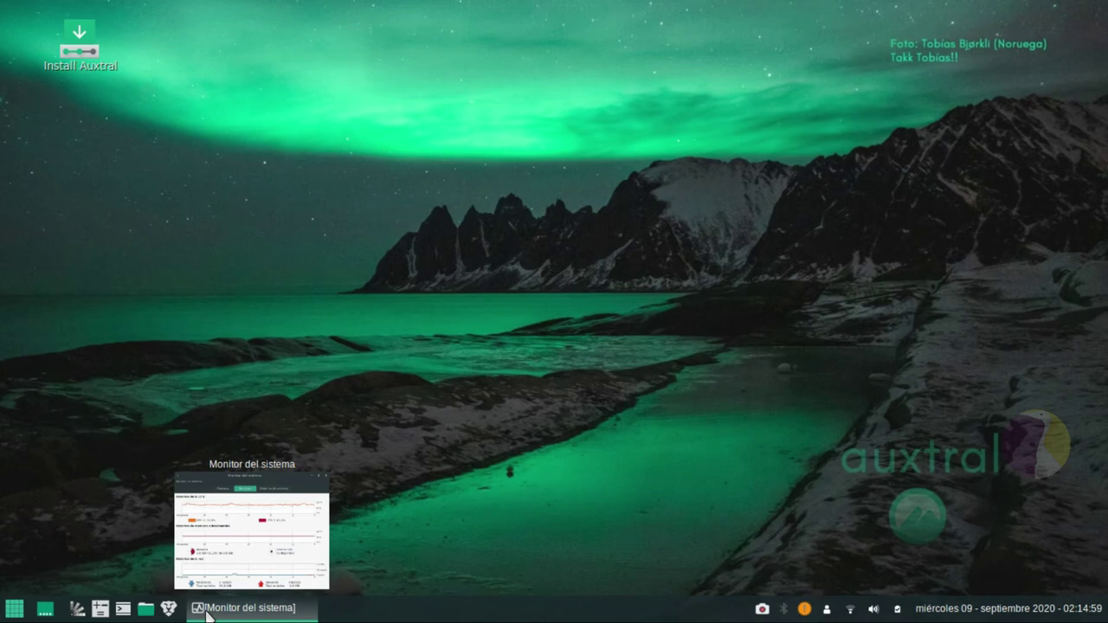
pyautogui.click(4, 611)
pyautogui.click(3, 612)
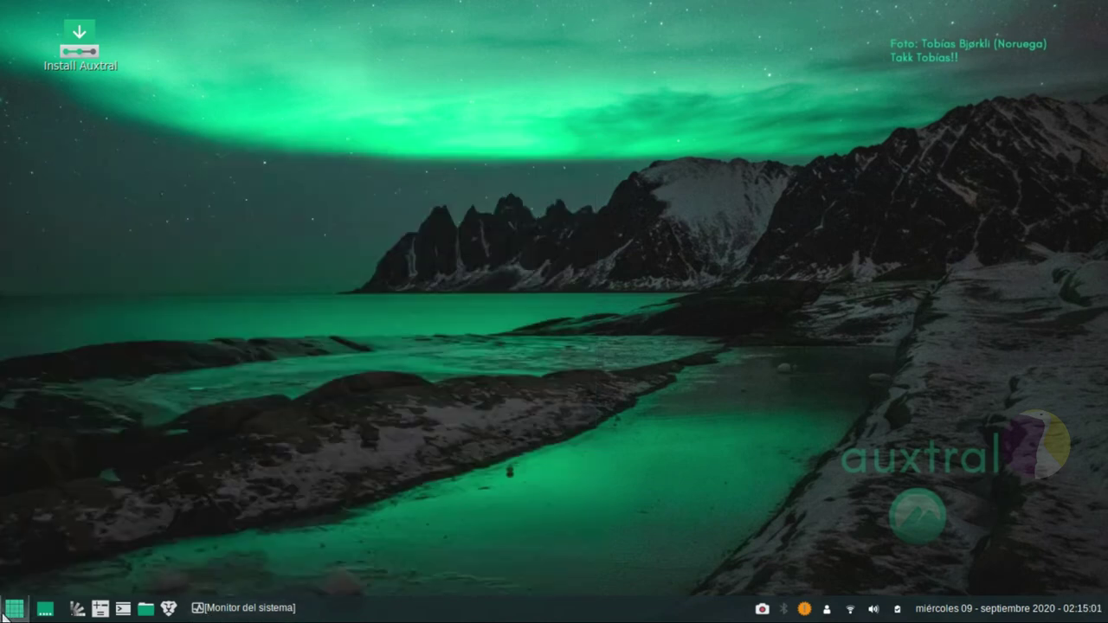
pyautogui.click(4, 611)
pyautogui.click(5, 612)
pyautogui.click(4, 612)
pyautogui.click(4, 612)
pyautogui.click(287, 613)
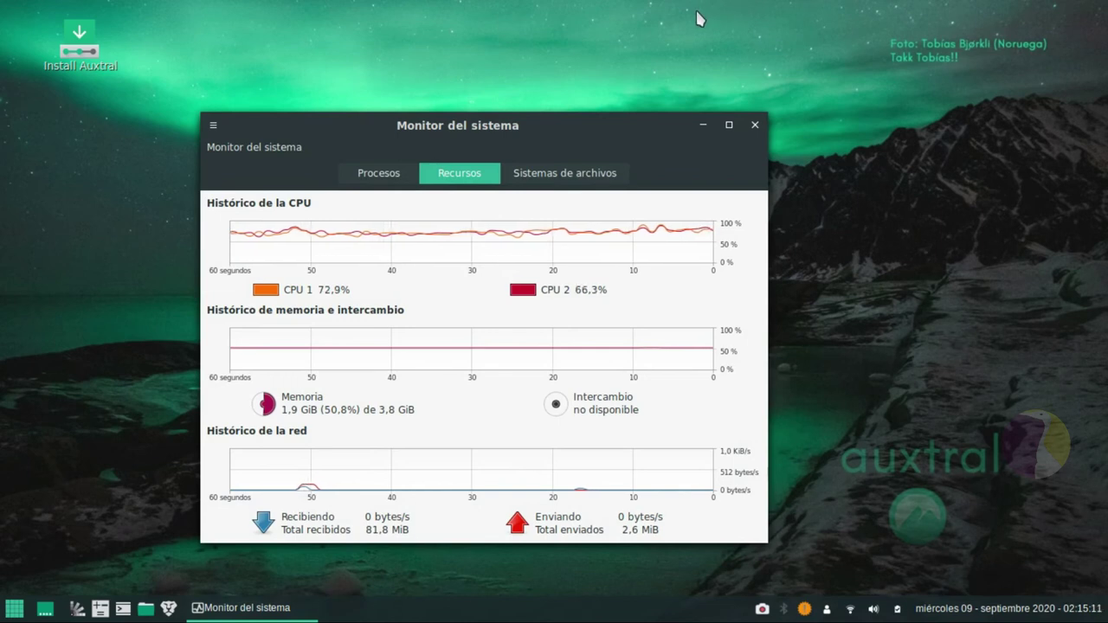
pyautogui.click(755, 124)
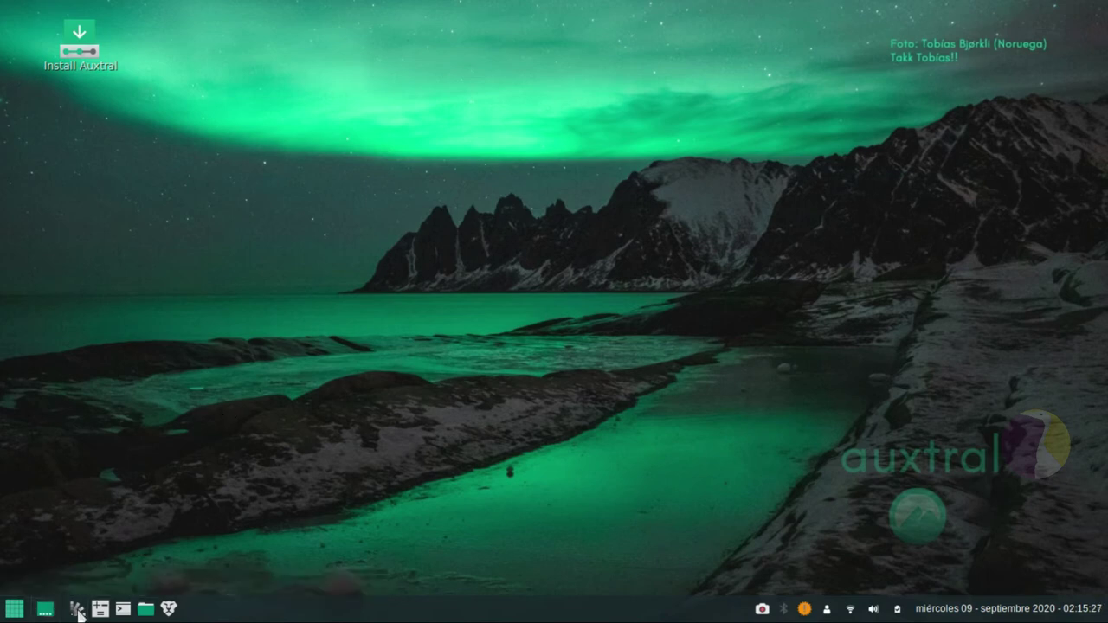
# Step: Launch the Auxtral installer, view its Bienvenido page, and cancel the installation
pyautogui.click(14, 609)
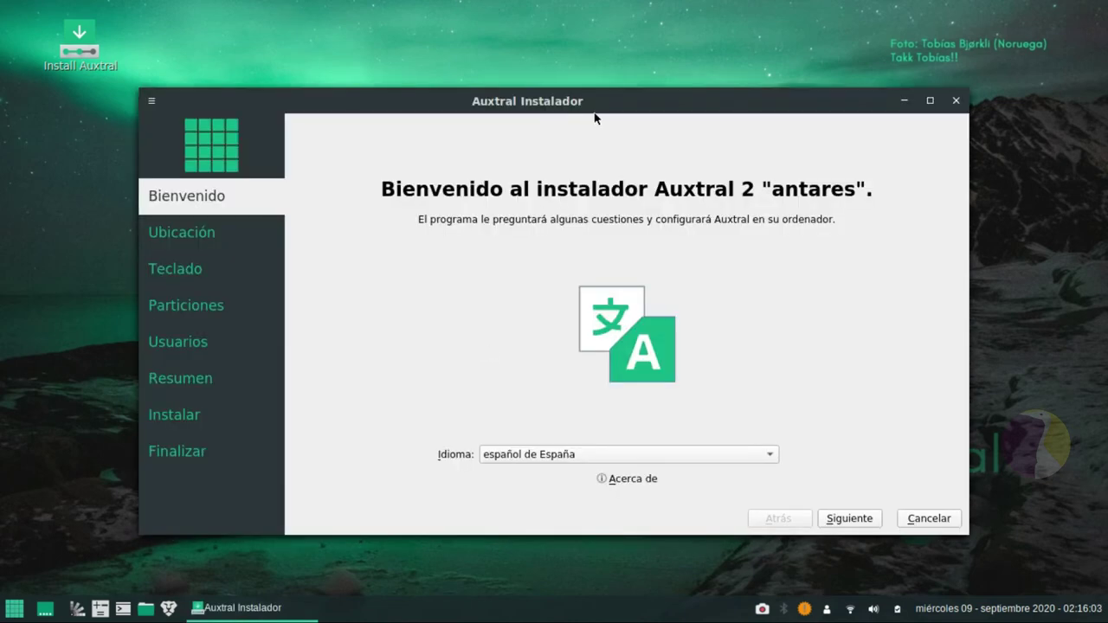
pyautogui.moveTo(603, 101); pyautogui.dragTo(576, 116)
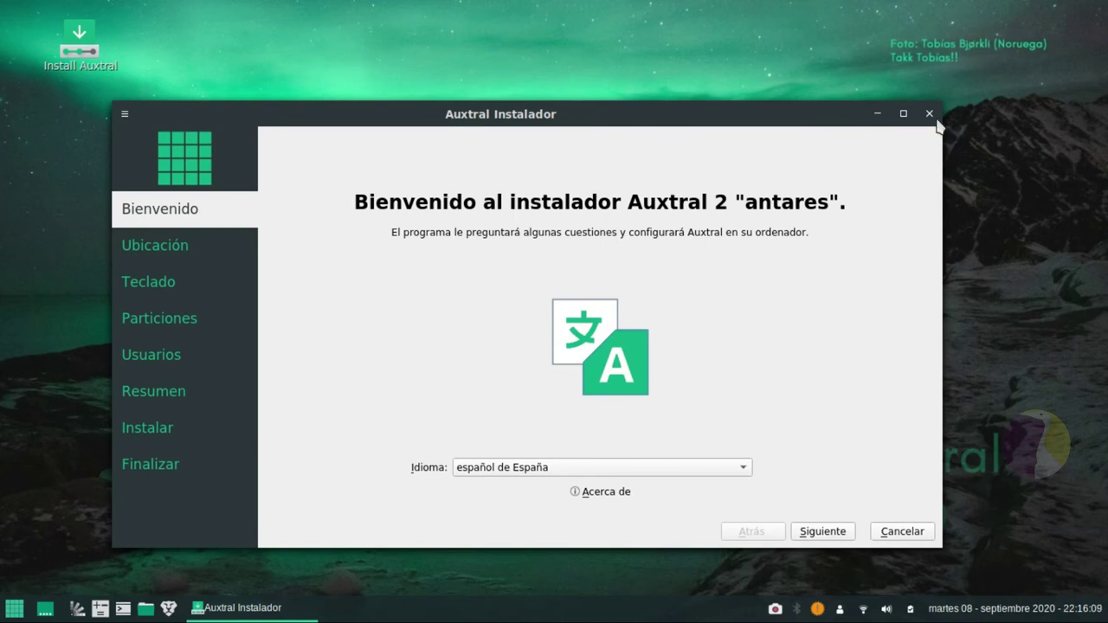
pyautogui.click(904, 530)
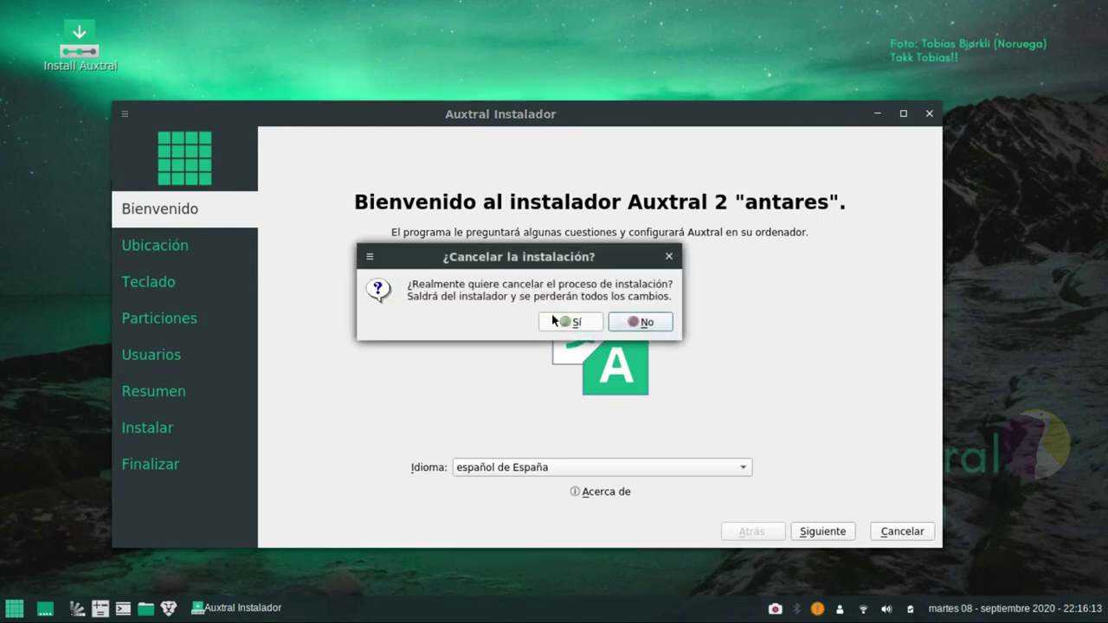
pyautogui.click(564, 322)
# Step: Open a terminal, run uname -a to check the kernel version, and close the terminal
pyautogui.click(14, 608)
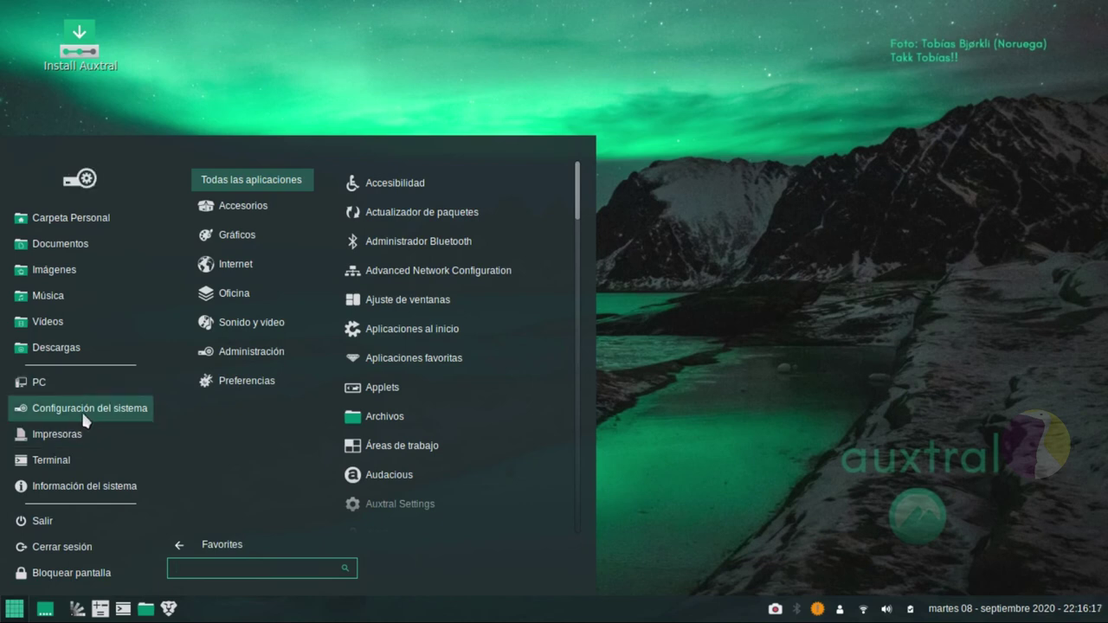
pyautogui.click(71, 455)
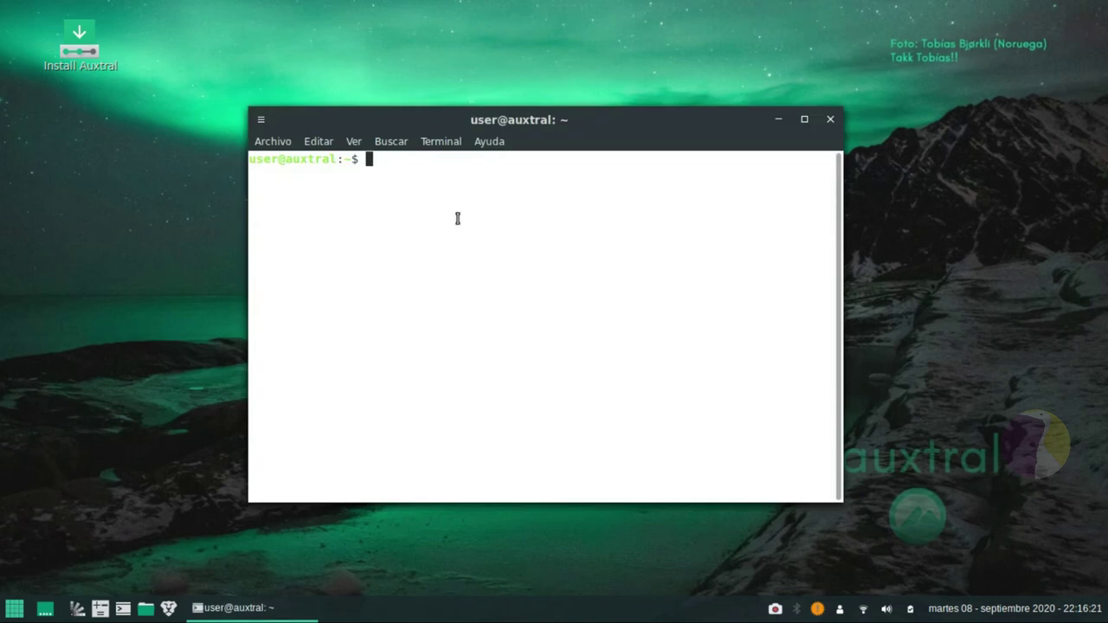
pyautogui.moveTo(502, 121); pyautogui.dragTo(491, 183)
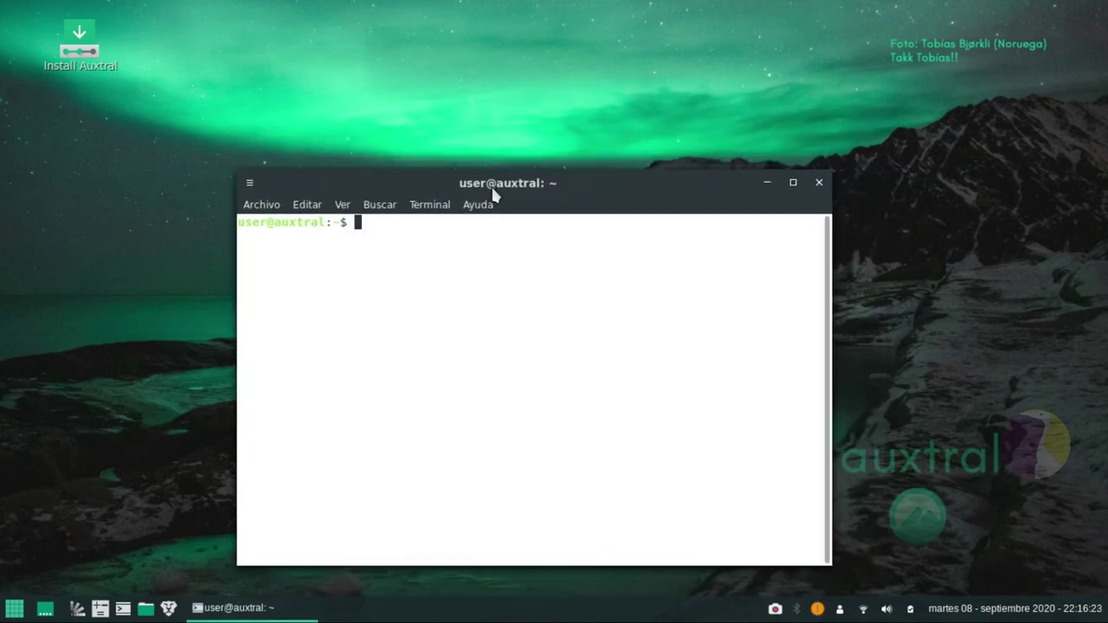
pyautogui.write('uname -a')
pyautogui.press('Return')
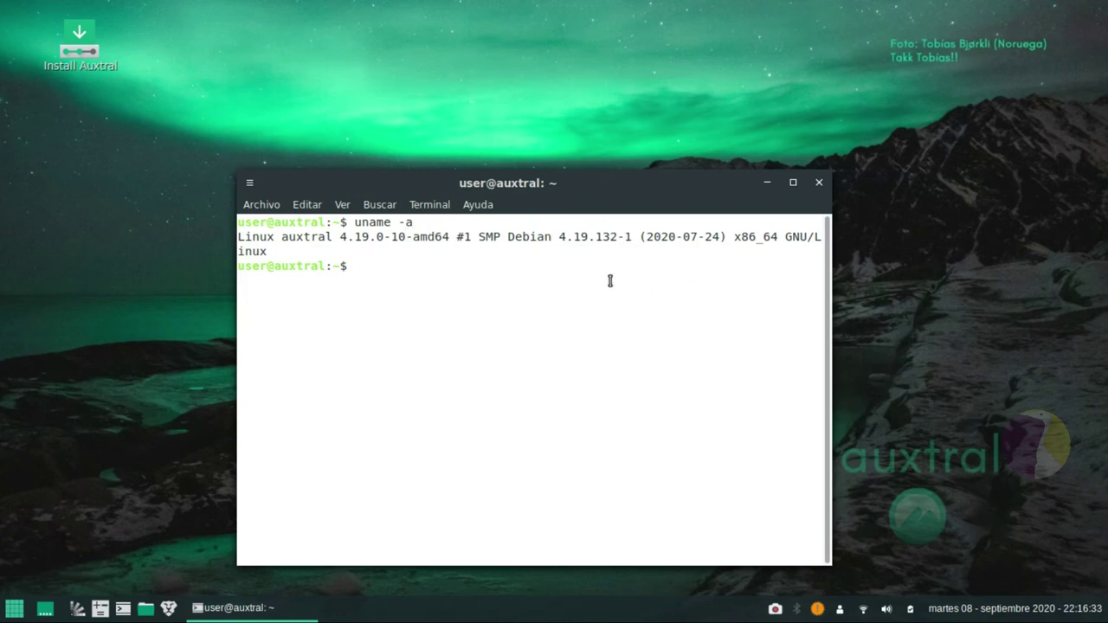
pyautogui.moveTo(575, 197); pyautogui.dragTo(579, 184)
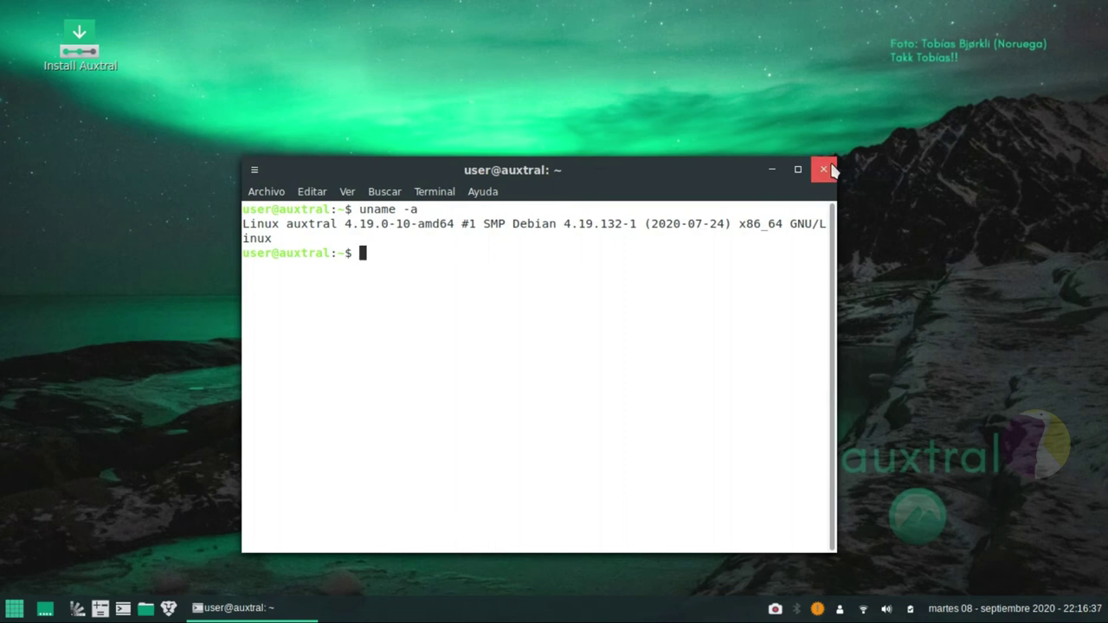
pyautogui.click(824, 169)
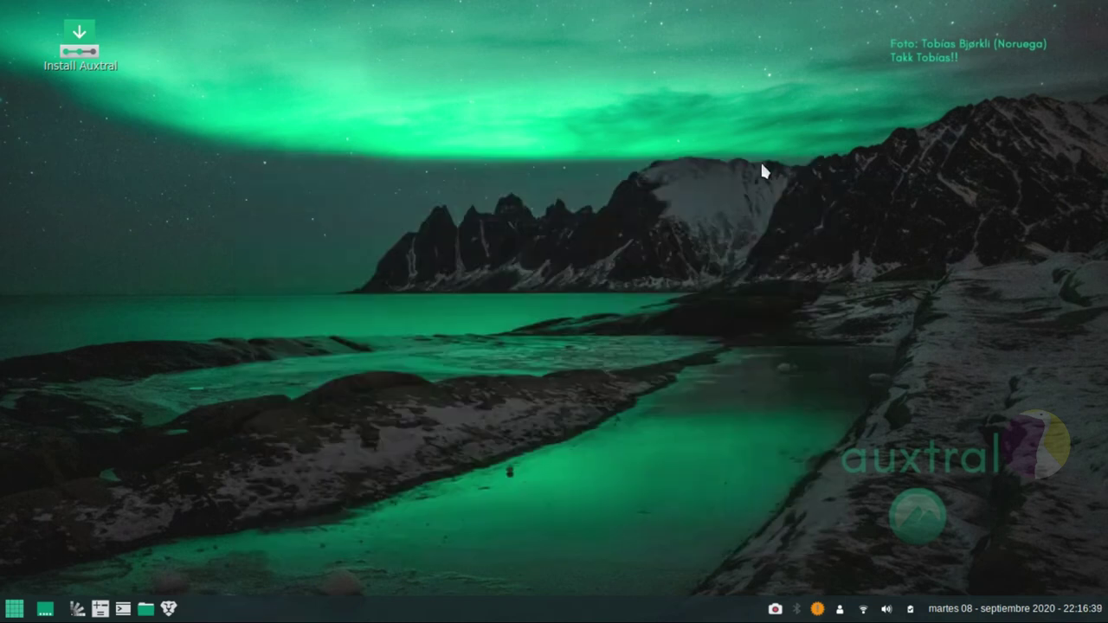
# Step: Open the desktop background settings and maximise the Fondos window
pyautogui.rightClick(148, 107)
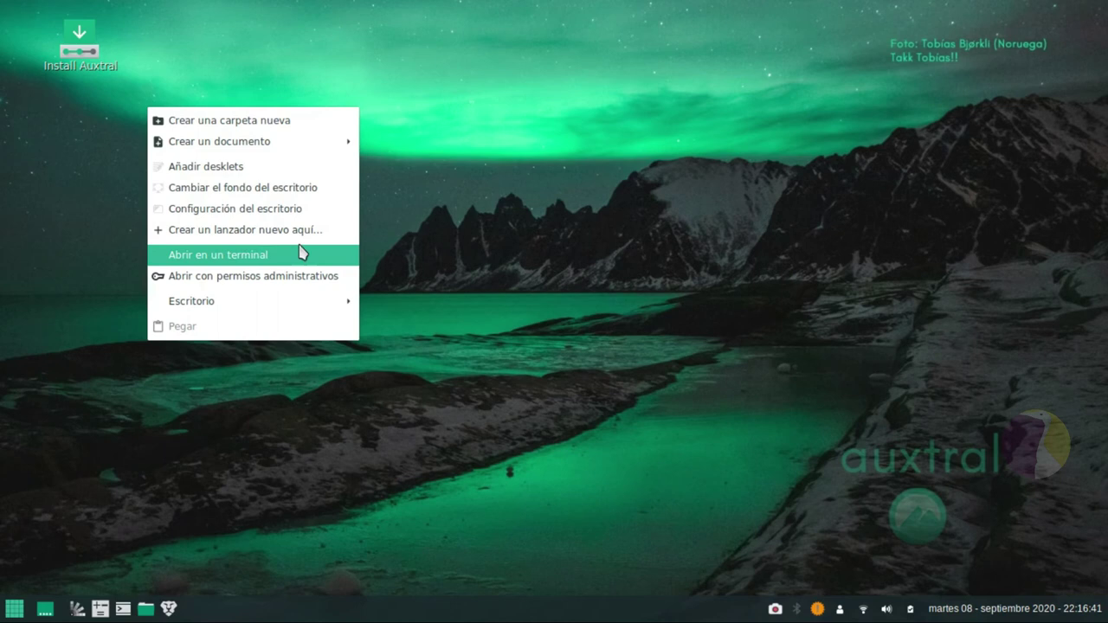
pyautogui.click(296, 192)
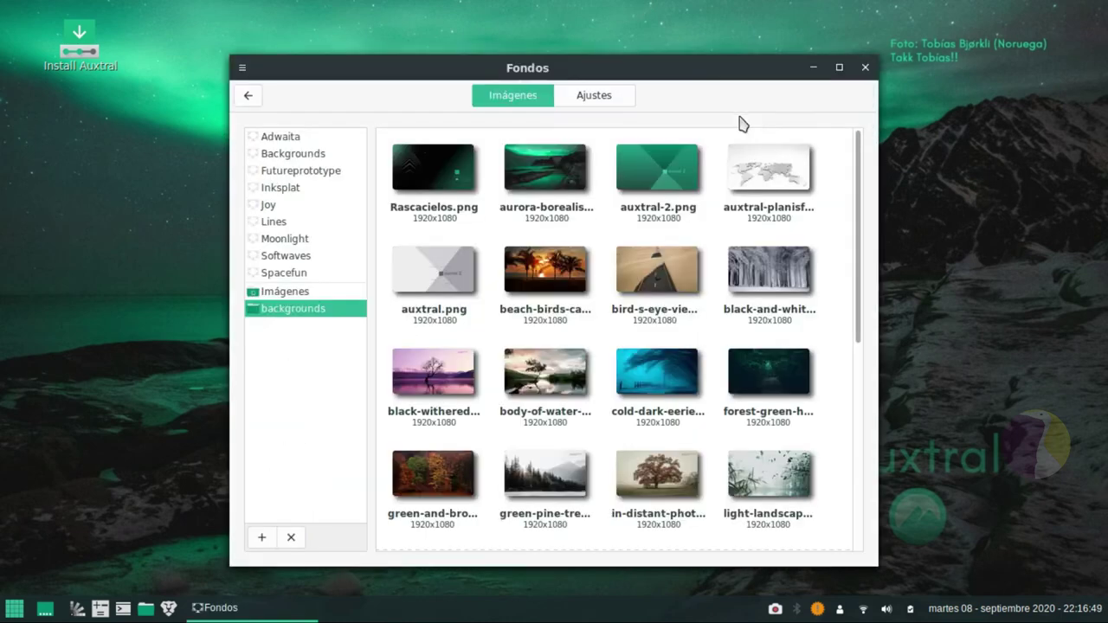
pyautogui.click(837, 68)
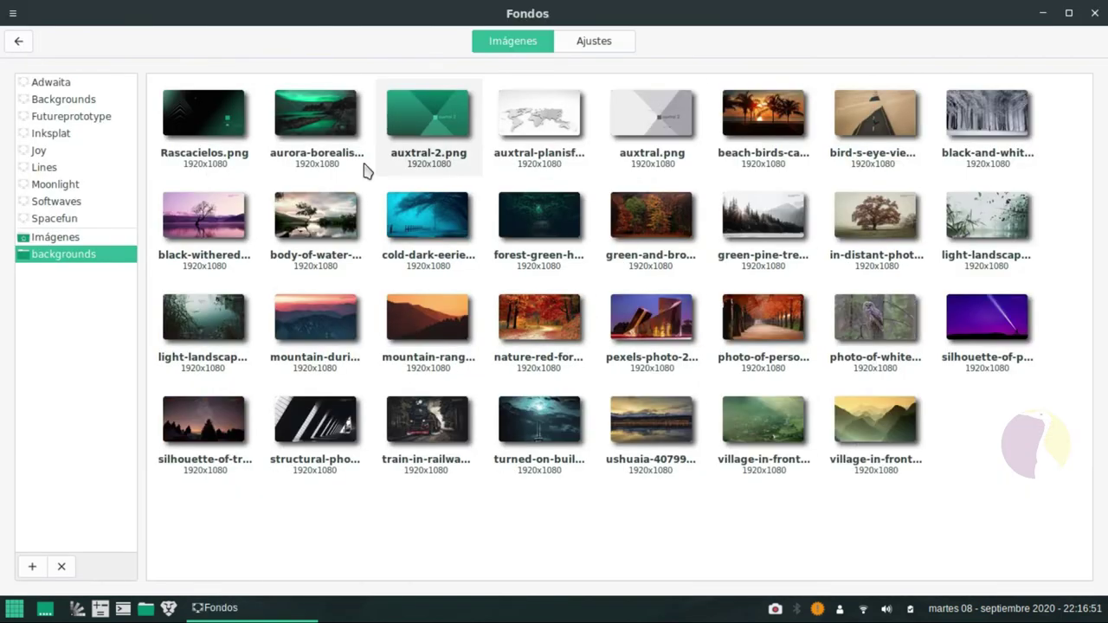
# Step: Apply the Rascacielos.png and auxtral-2.png wallpapers in turn and view the latter on the bare desktop
pyautogui.click(229, 111)
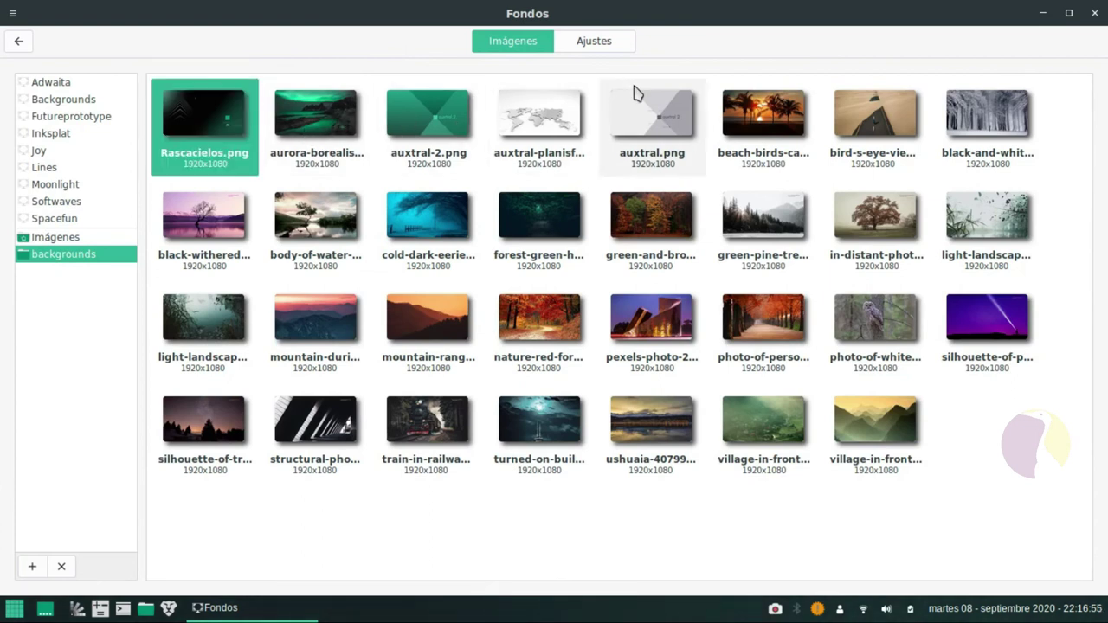
pyautogui.press('space')
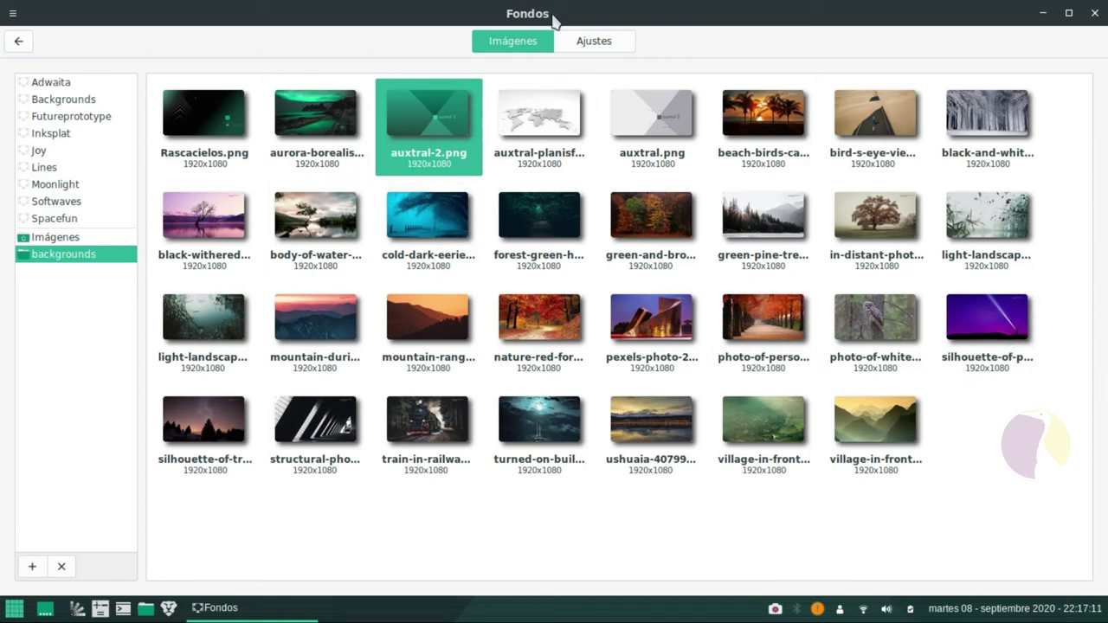
pyautogui.click(263, 614)
pyautogui.moveTo(262, 615)
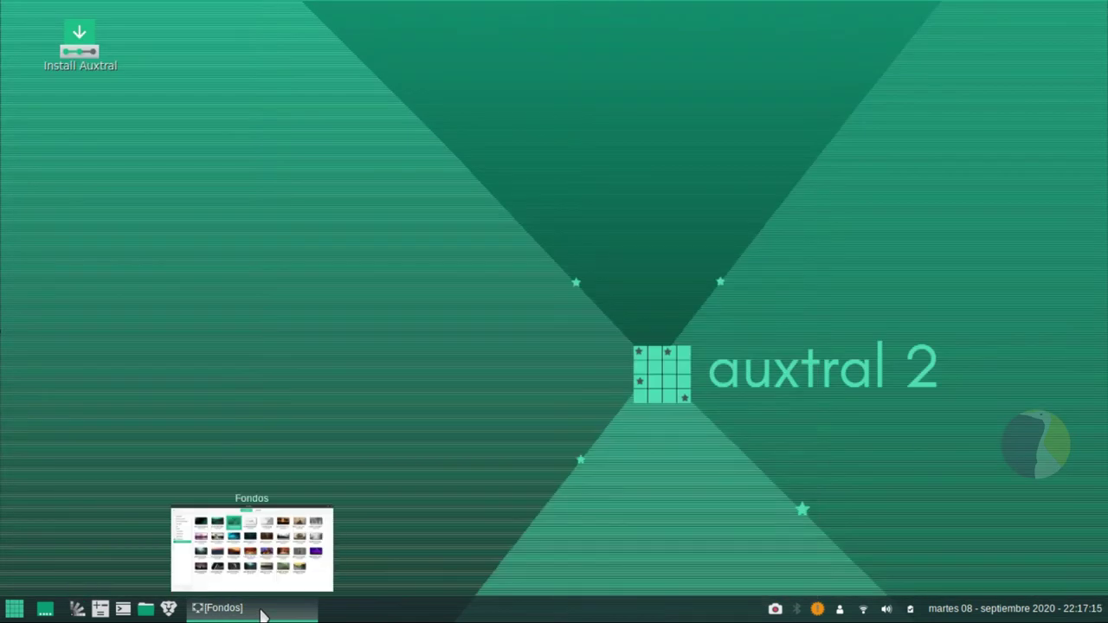
pyautogui.click(263, 614)
# Step: Apply the aurora-borealis wallpaper and Rascacielos.png in turn, viewing each one on the bare desktop
pyautogui.click(316, 125)
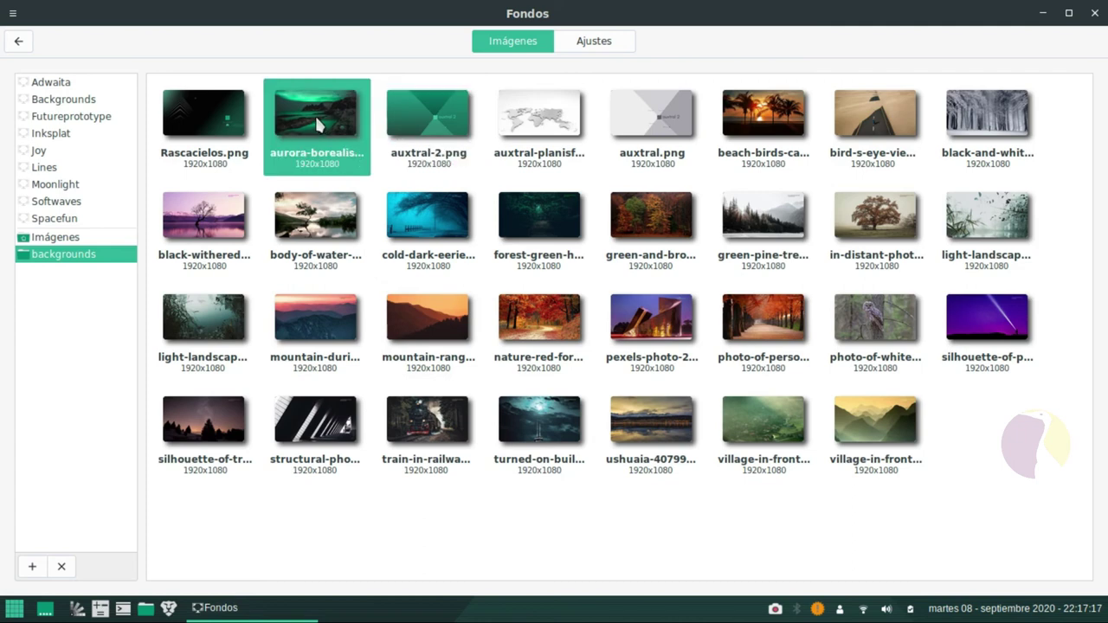
pyautogui.click(252, 609)
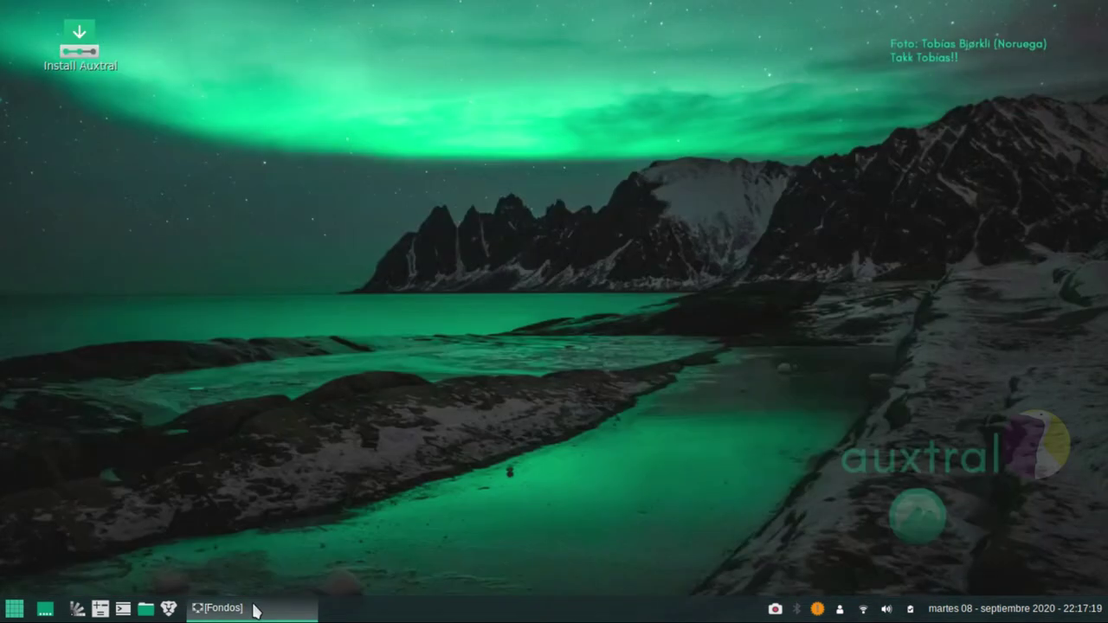
pyautogui.click(252, 608)
pyautogui.click(216, 104)
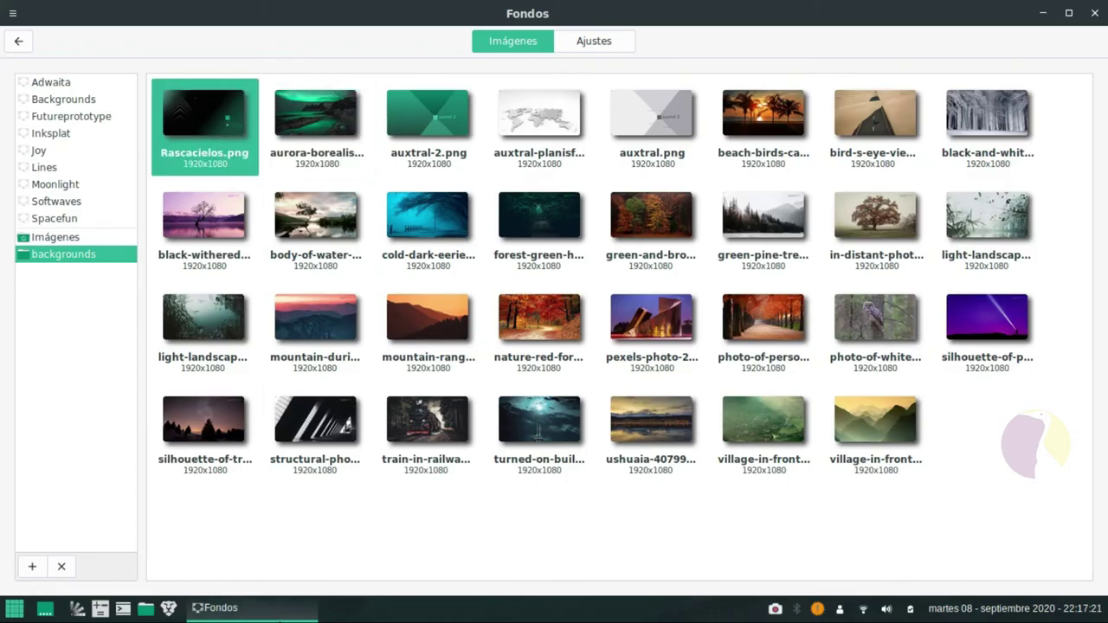
pyautogui.click(275, 613)
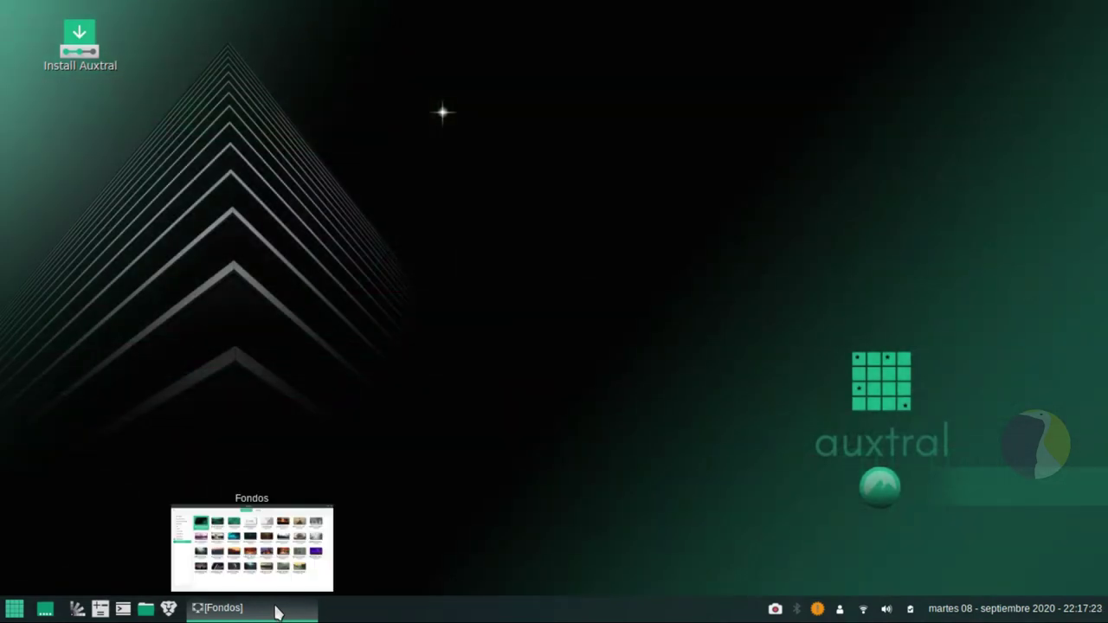
pyautogui.click(275, 613)
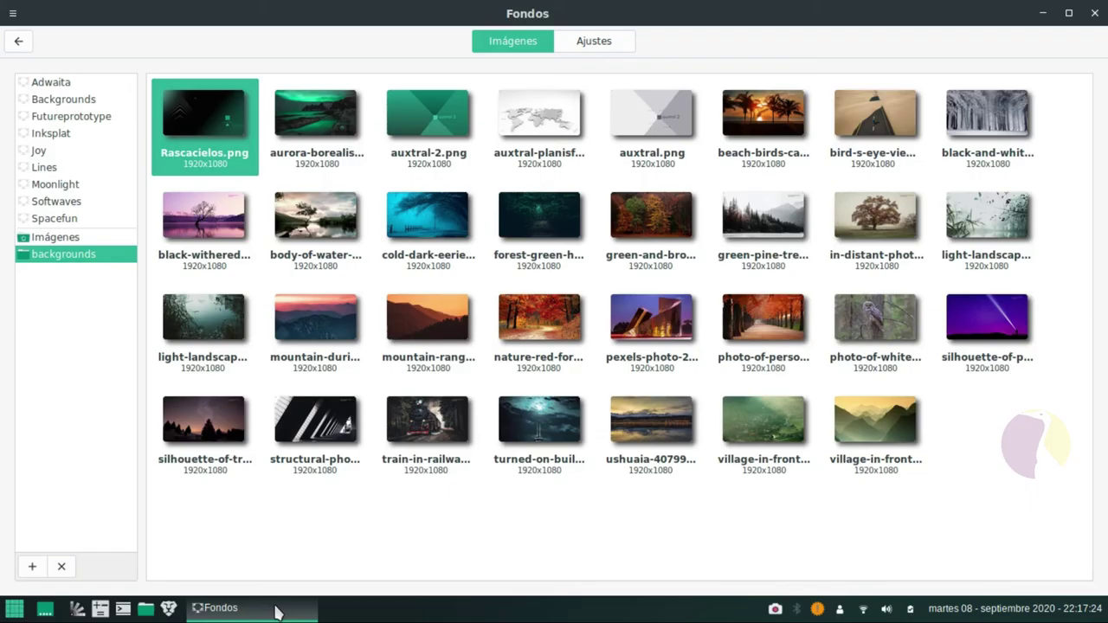
# Step: Apply auxtral-2.png and the auxtral-planisf… world map wallpaper in turn, viewing each one on the bare desktop
pyautogui.click(433, 139)
pyautogui.click(251, 609)
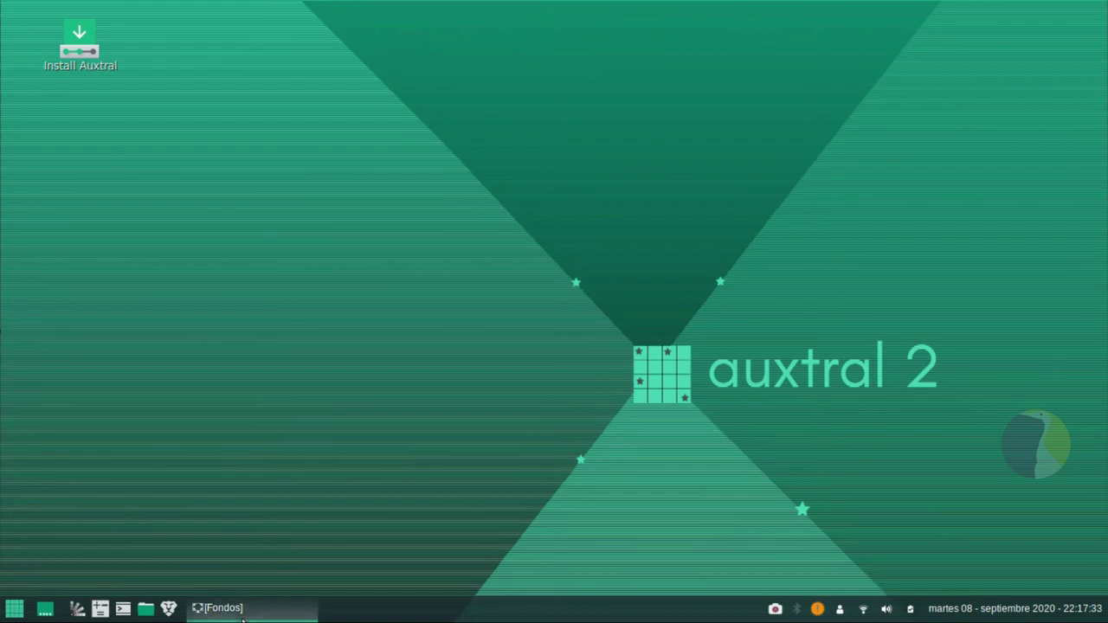
pyautogui.click(287, 609)
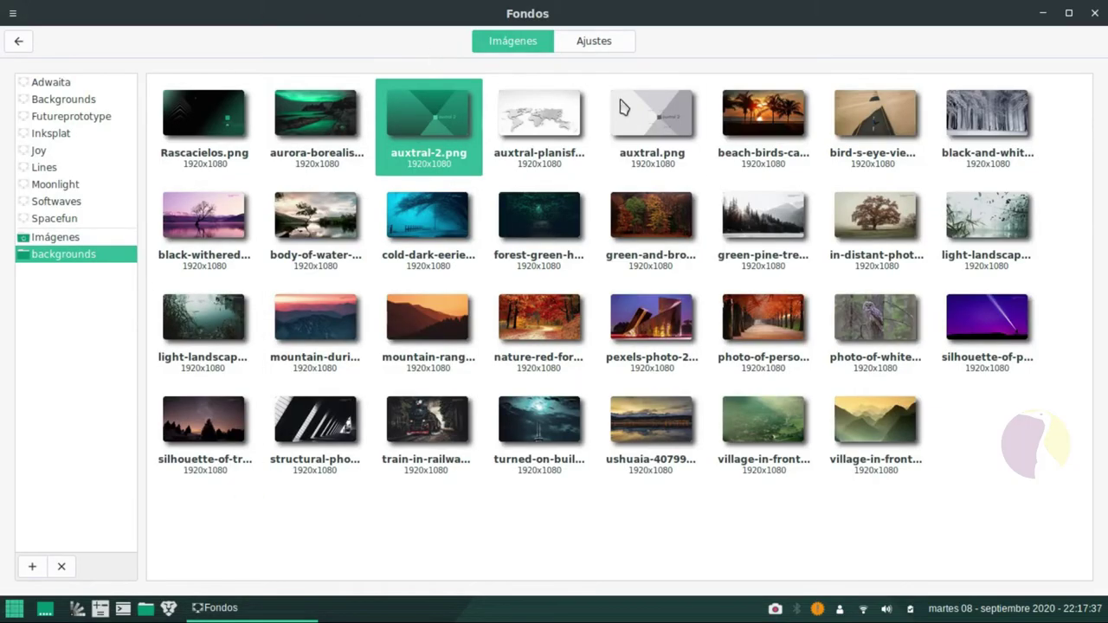
pyautogui.click(573, 116)
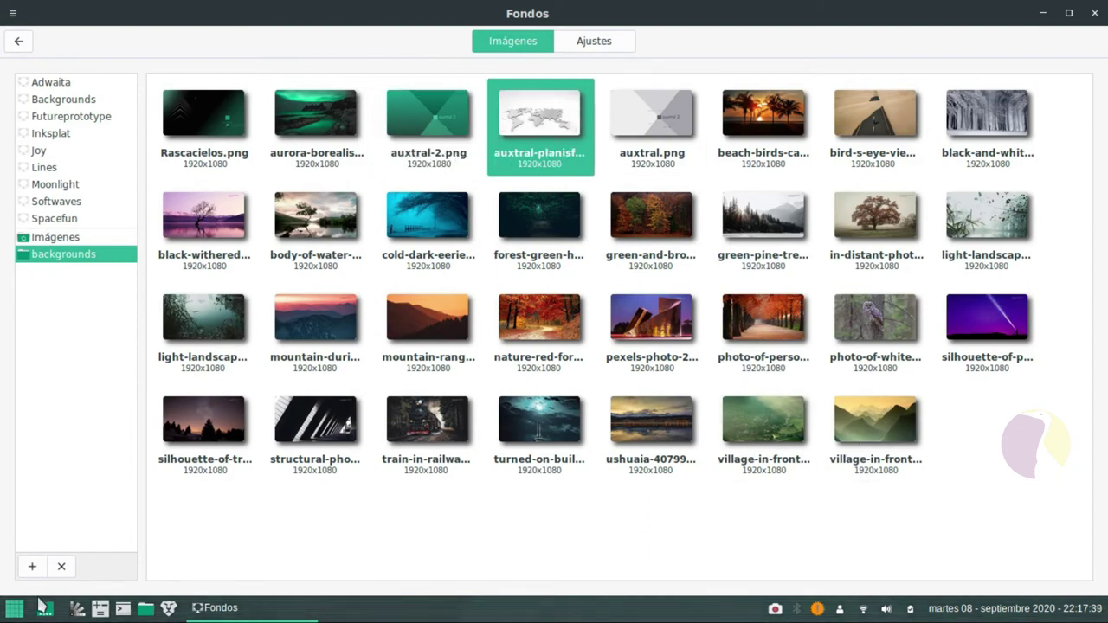
pyautogui.click(303, 610)
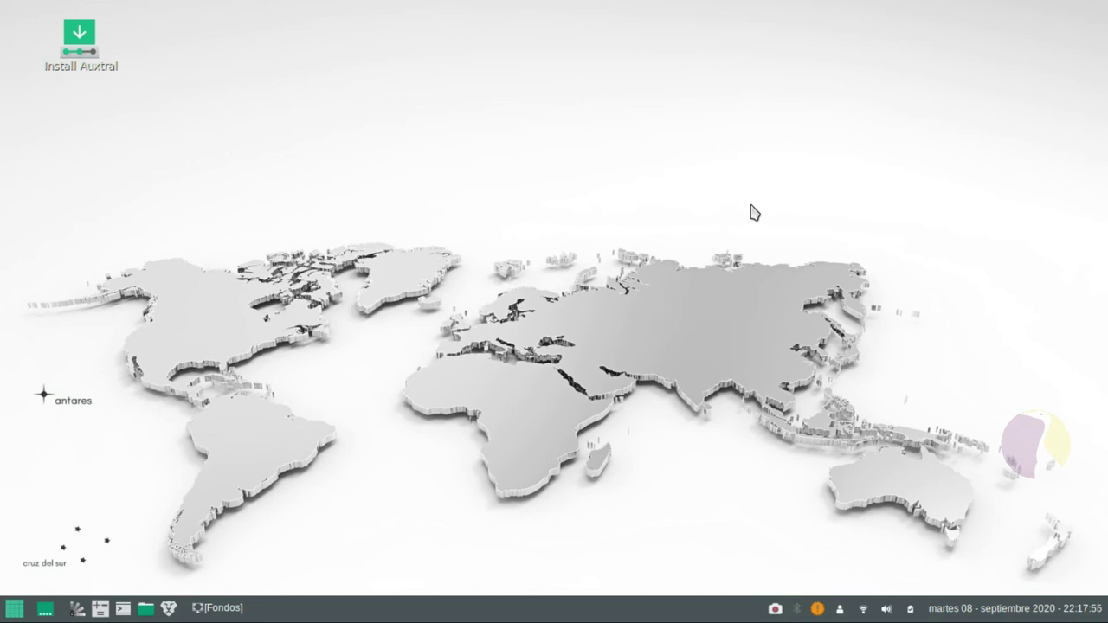
pyautogui.click(251, 610)
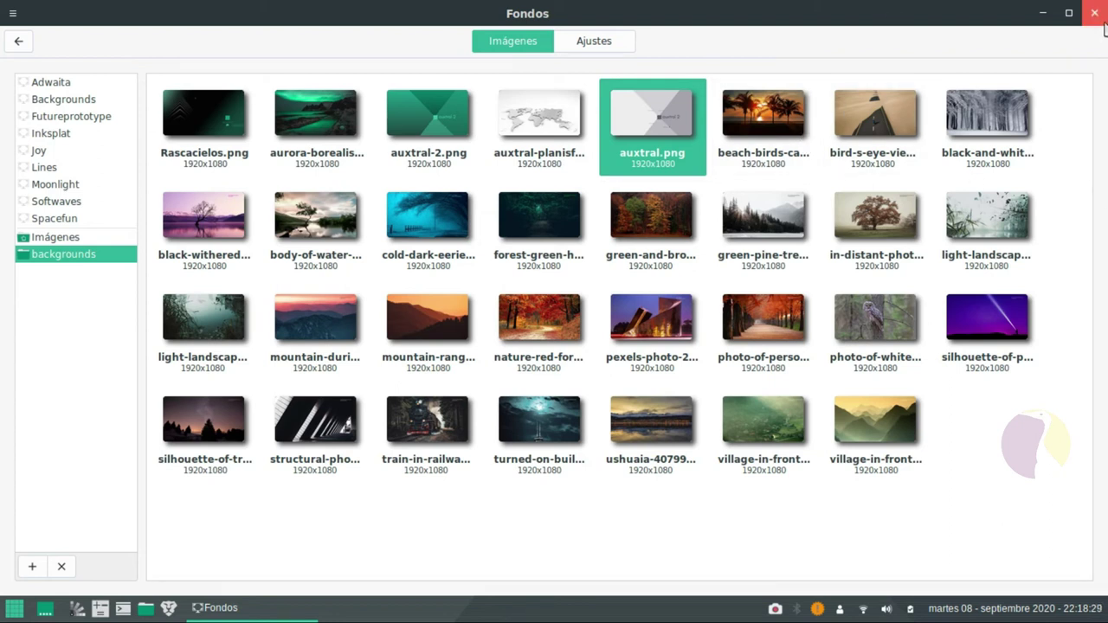
# Step: Preview the bird-s-eye-vie… desert road wallpaper on the desktop, and apply the black-and-whit… forest wallpaper
pyautogui.click(870, 149)
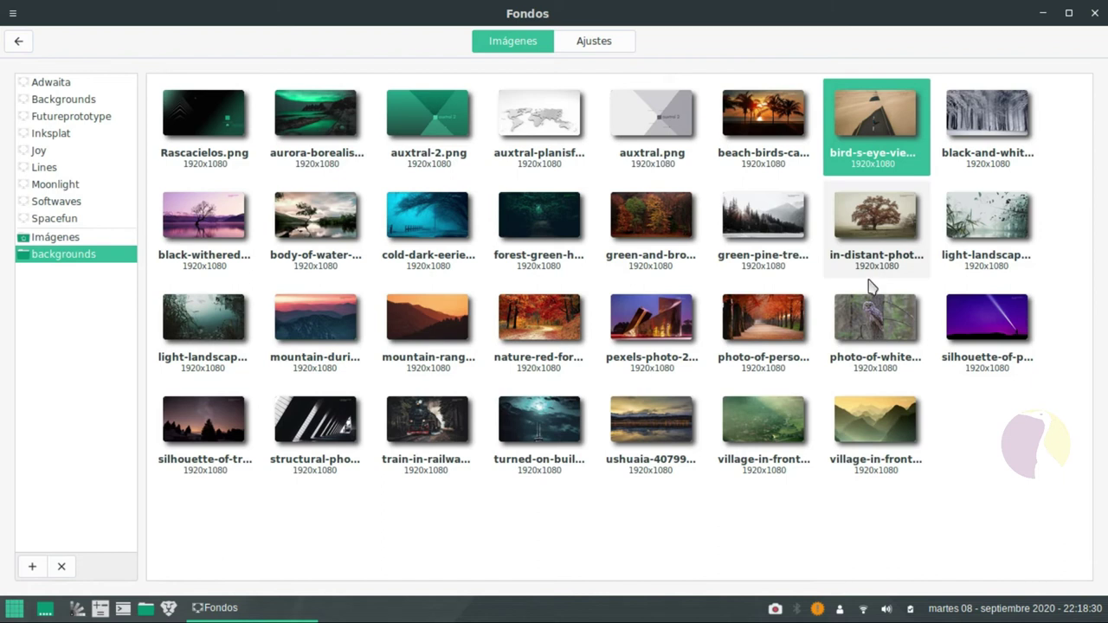
pyautogui.click(260, 608)
pyautogui.moveTo(253, 604)
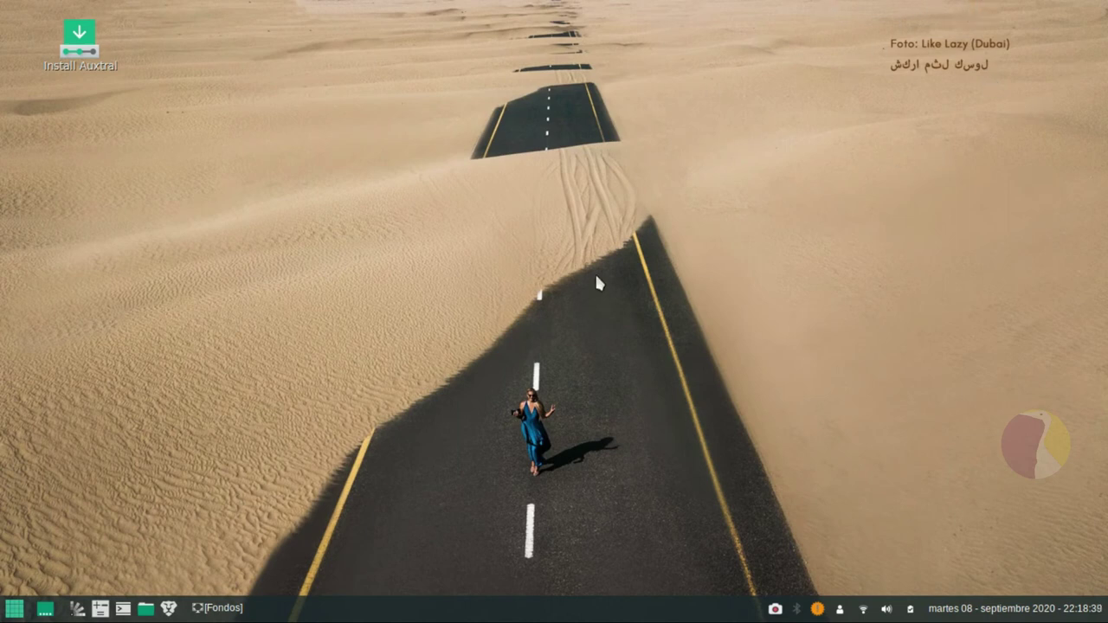
pyautogui.click(260, 605)
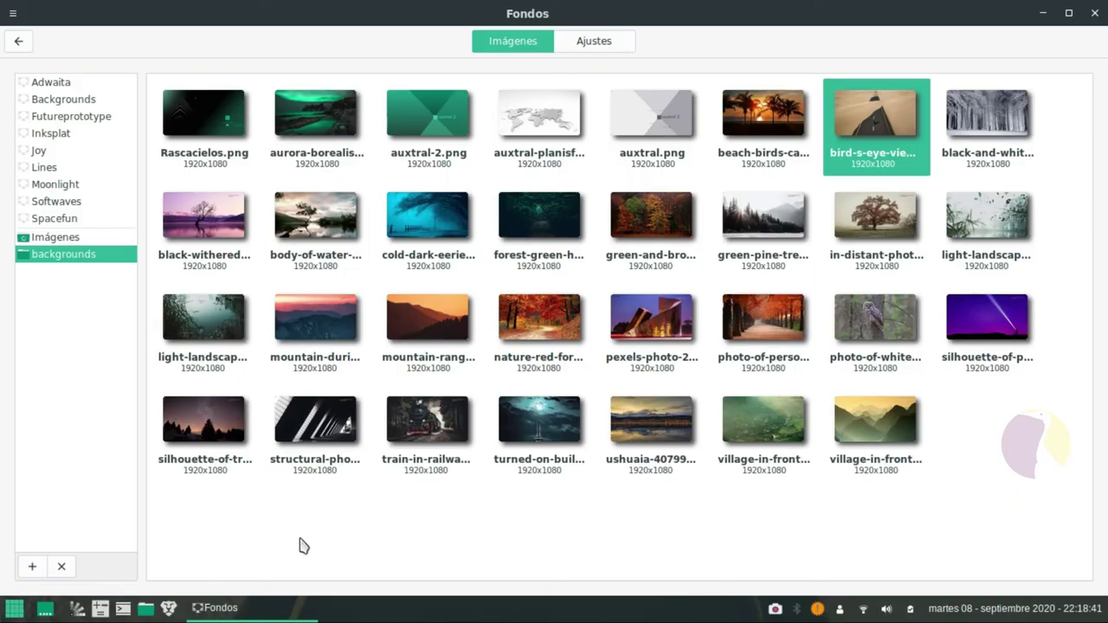
pyautogui.click(965, 117)
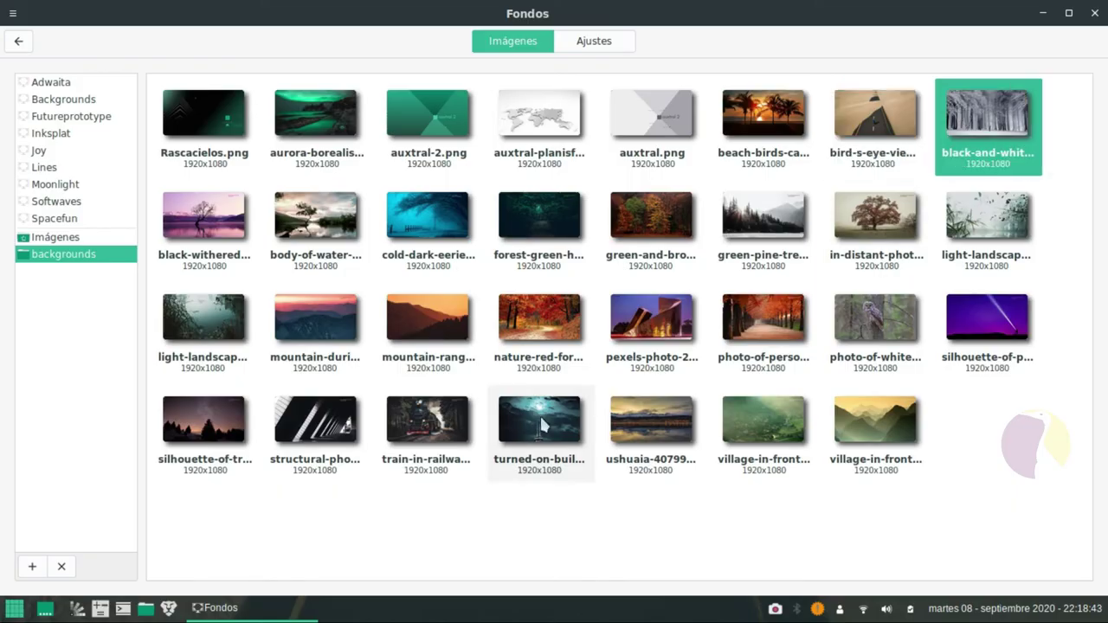
# Step: View the black-and-white forest wallpaper on the bare desktop, and apply and view the black-withered… lone tree wallpaper
pyautogui.click(219, 611)
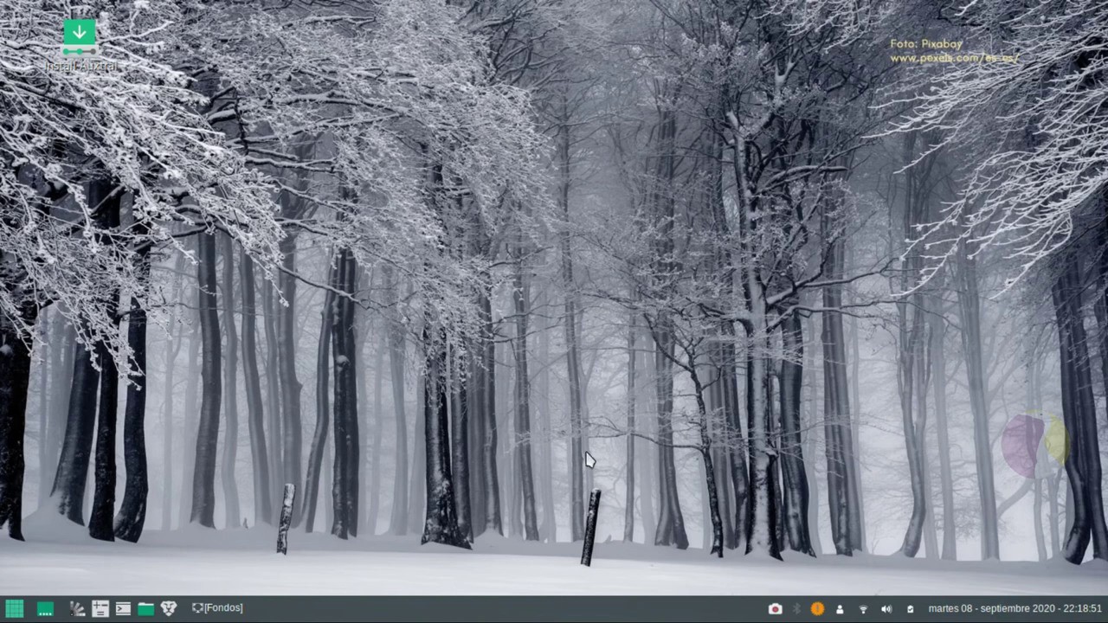
pyautogui.click(268, 617)
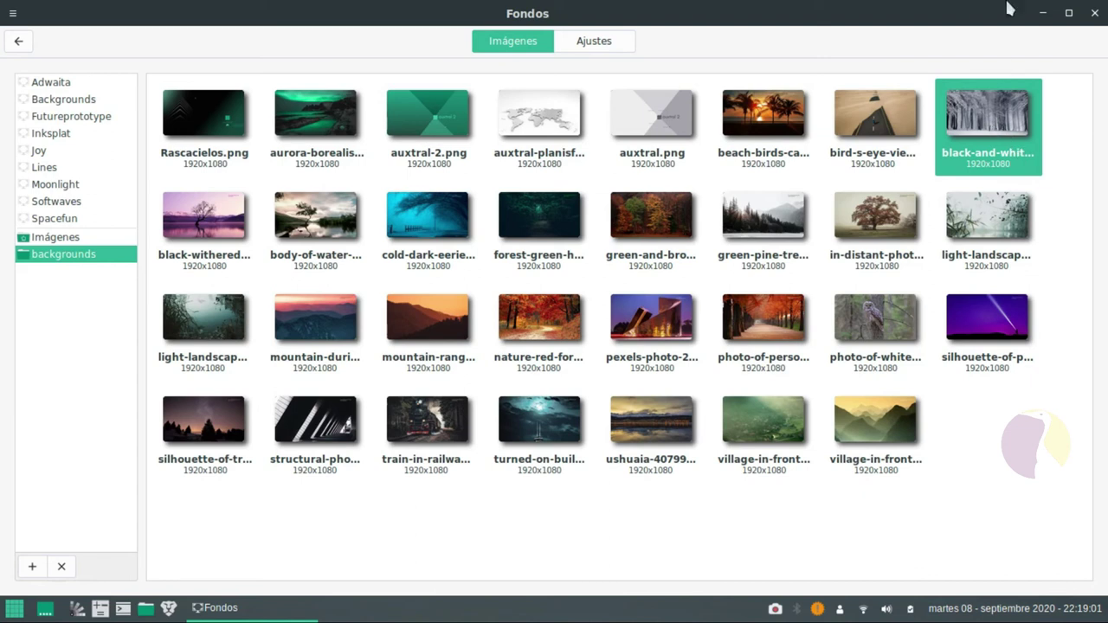
pyautogui.click(224, 233)
pyautogui.click(275, 612)
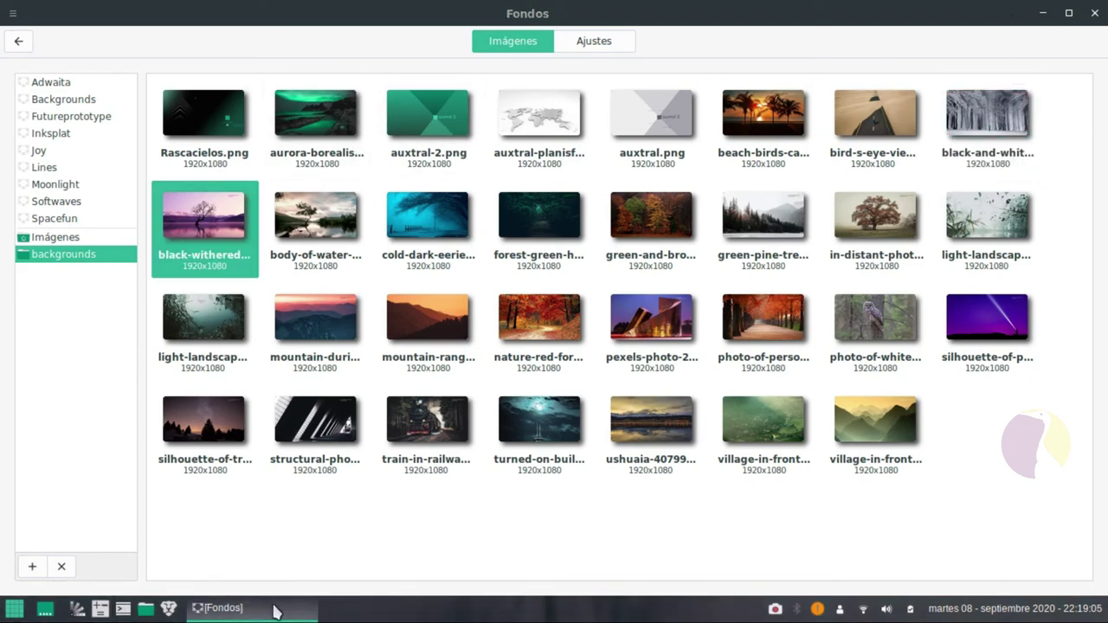
pyautogui.moveTo(276, 612)
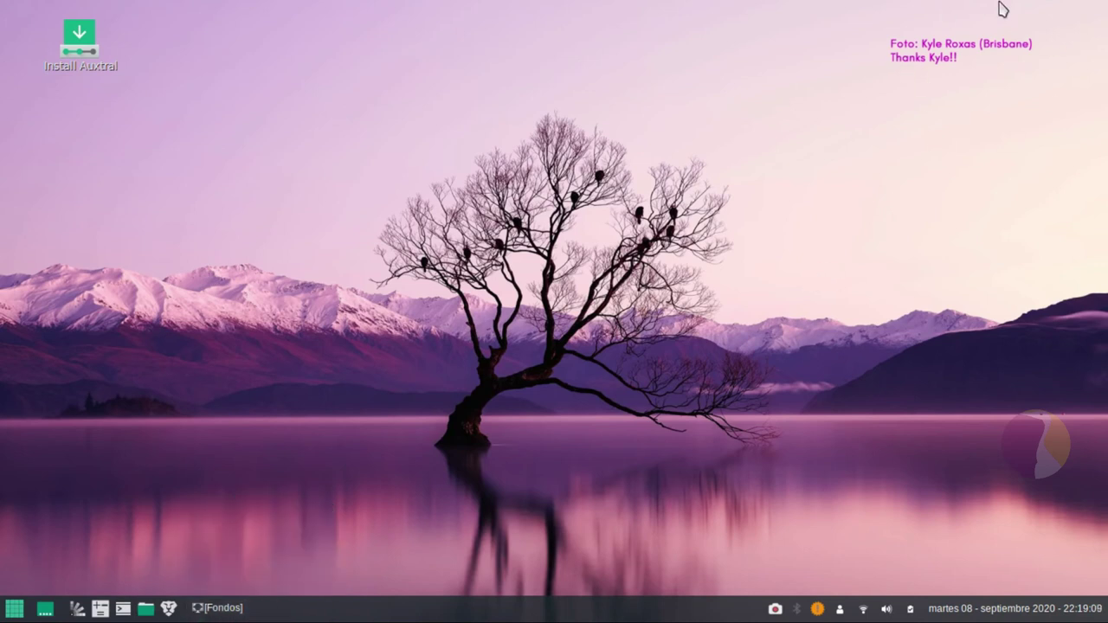
pyautogui.click(281, 609)
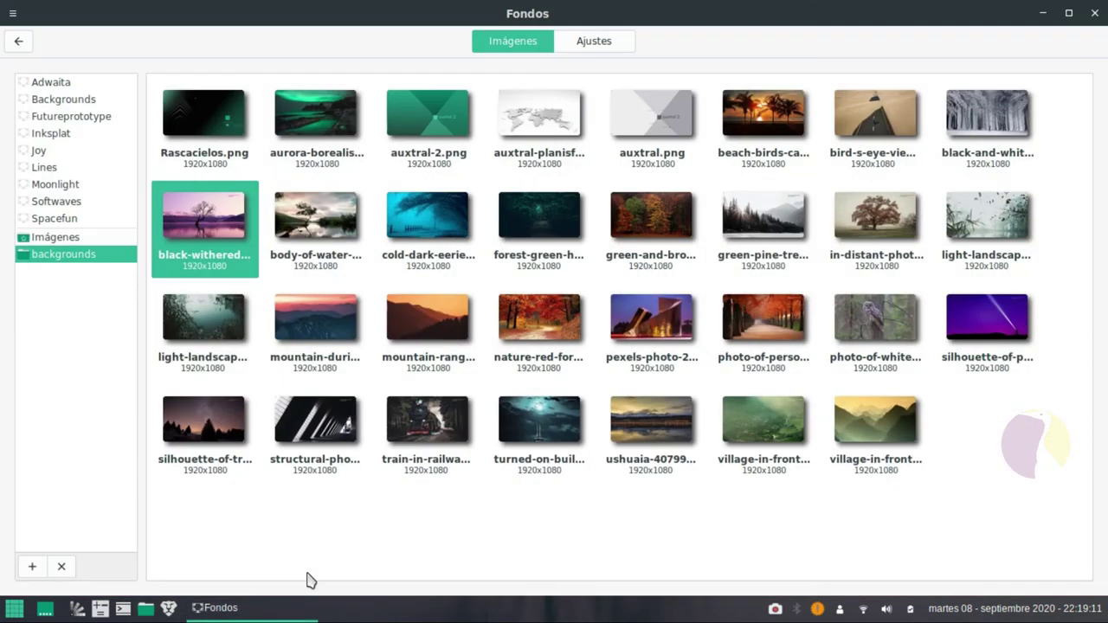
pyautogui.click(208, 610)
pyautogui.moveTo(207, 613)
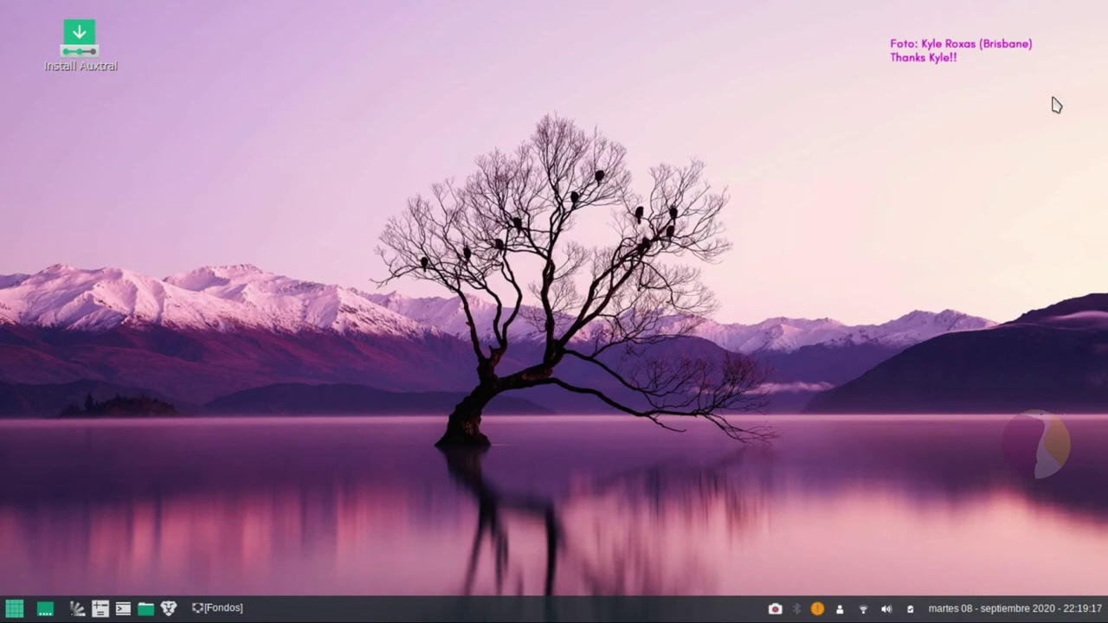
pyautogui.click(285, 608)
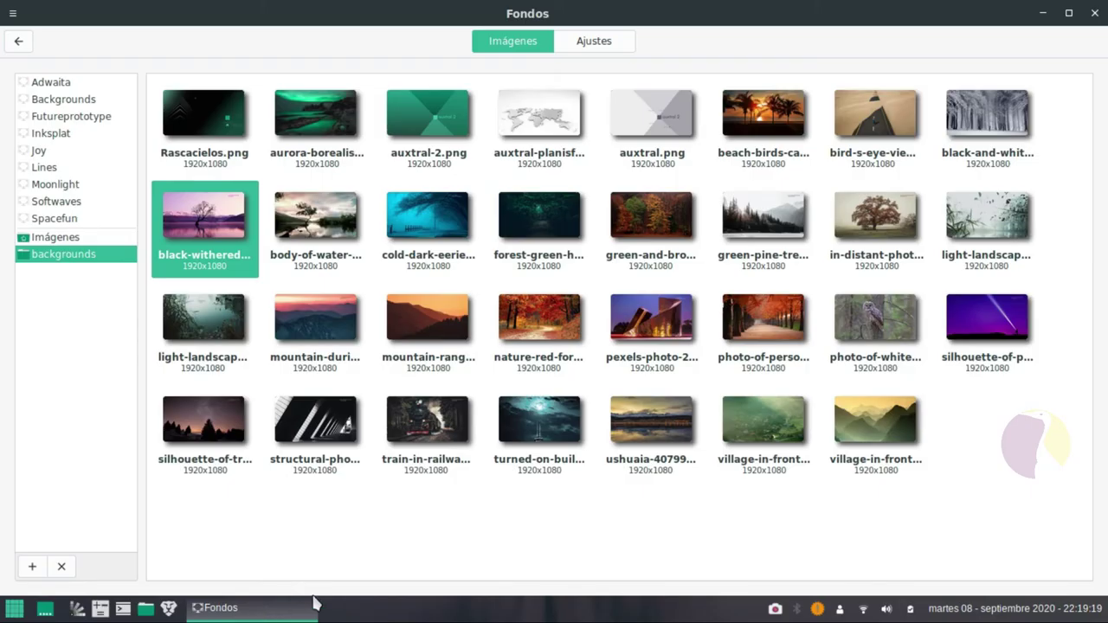
# Step: Apply the body-of-water-… and orange mountain-rang… wallpapers in turn, viewing each one on the bare desktop
pyautogui.click(320, 248)
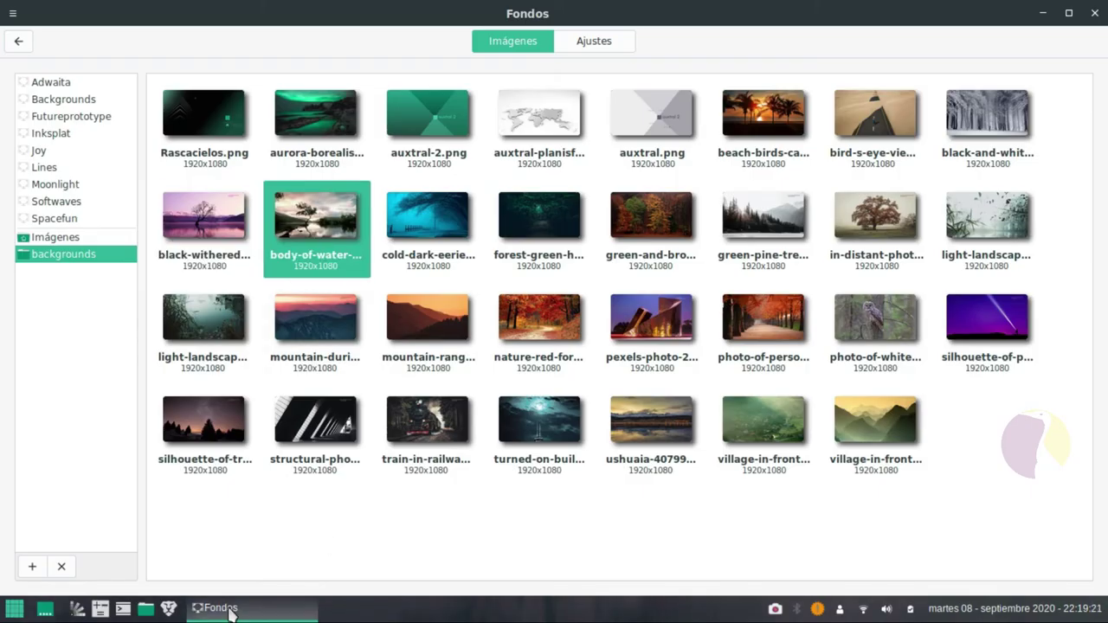
pyautogui.click(230, 609)
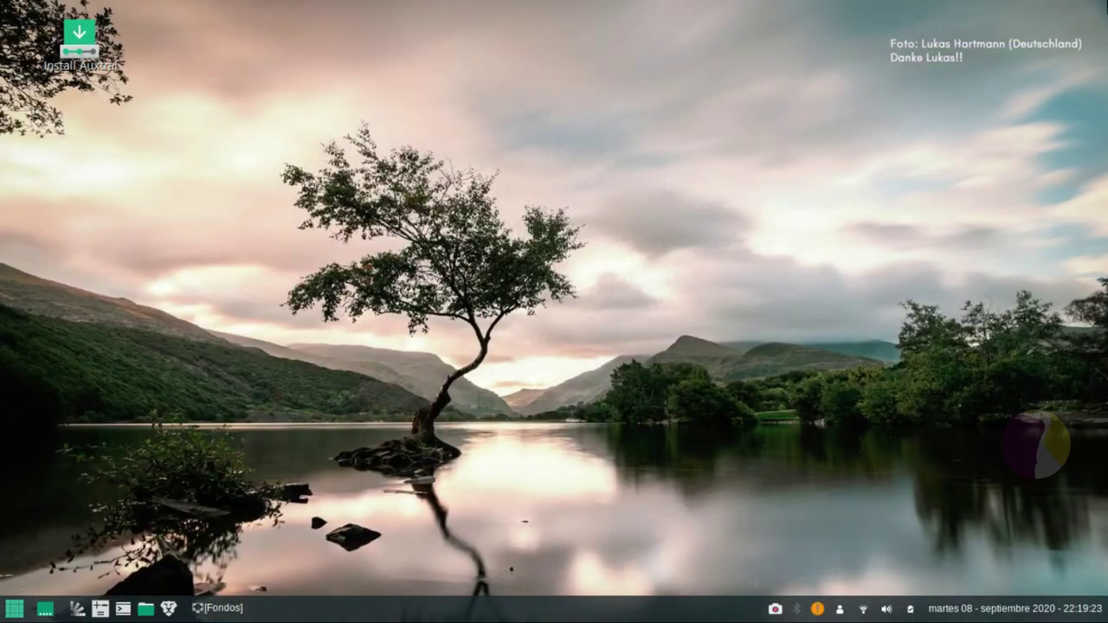
pyautogui.click(212, 608)
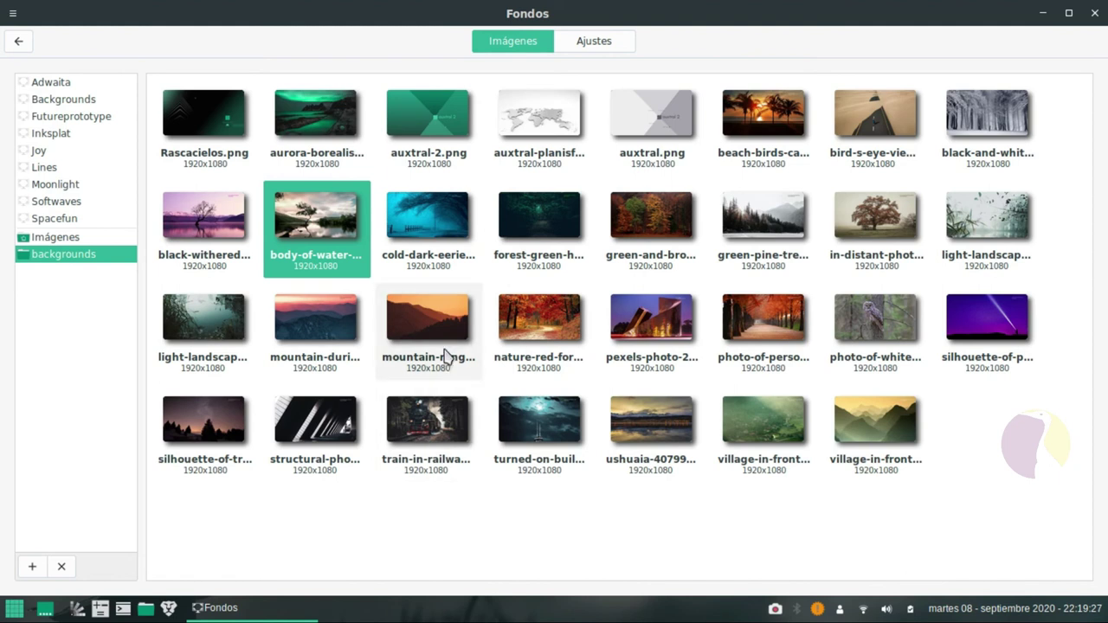
pyautogui.click(415, 350)
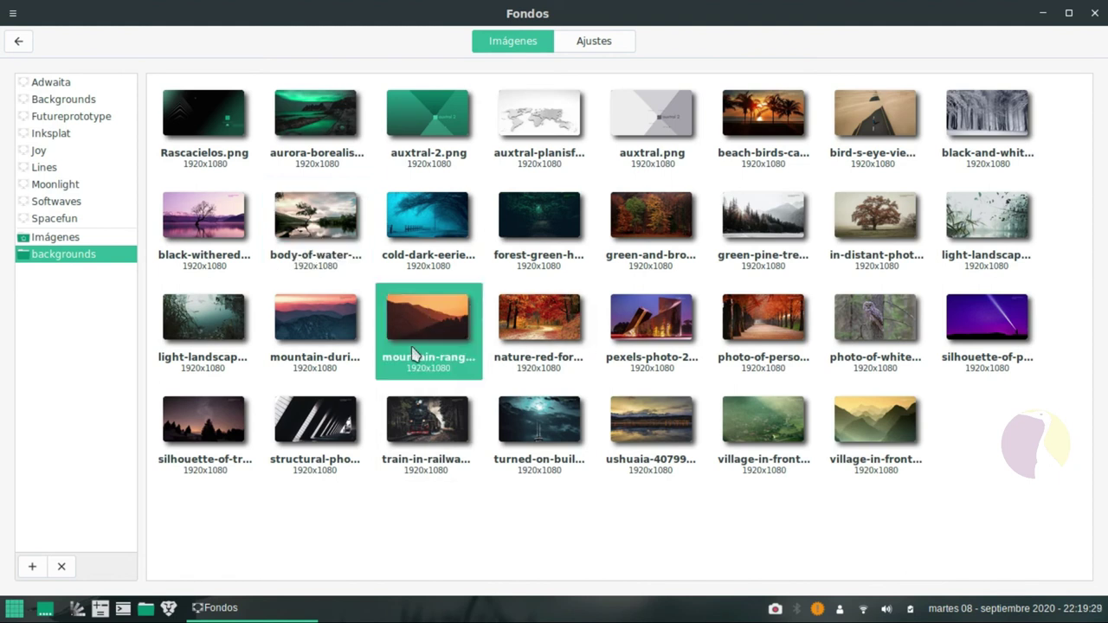
pyautogui.click(291, 614)
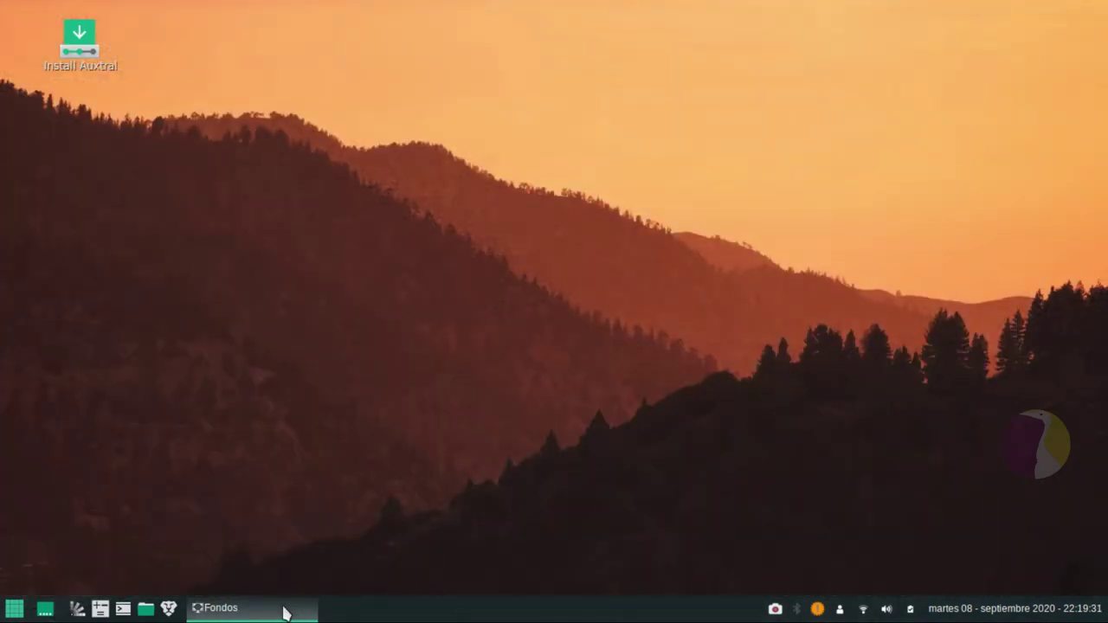
pyautogui.click(285, 609)
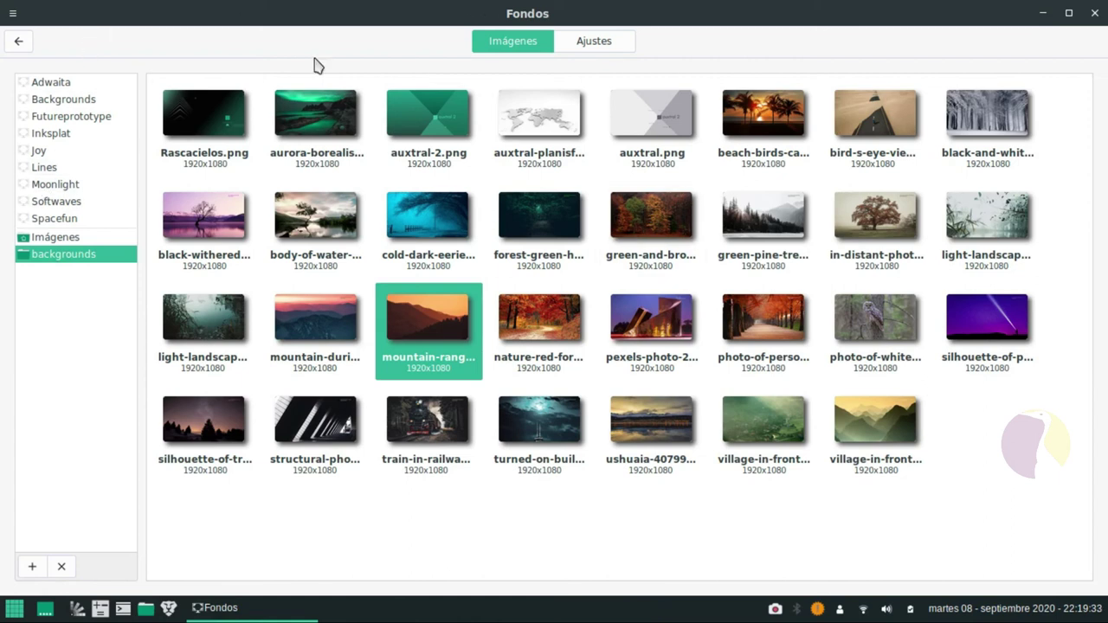
# Step: Browse the preinstalled wallpaper collections, including Adwaita, Backgrounds, Futureprototype, Inksplat, Joy, Moonlight, Softwaves and Spacefun, to check their images
pyautogui.click(92, 82)
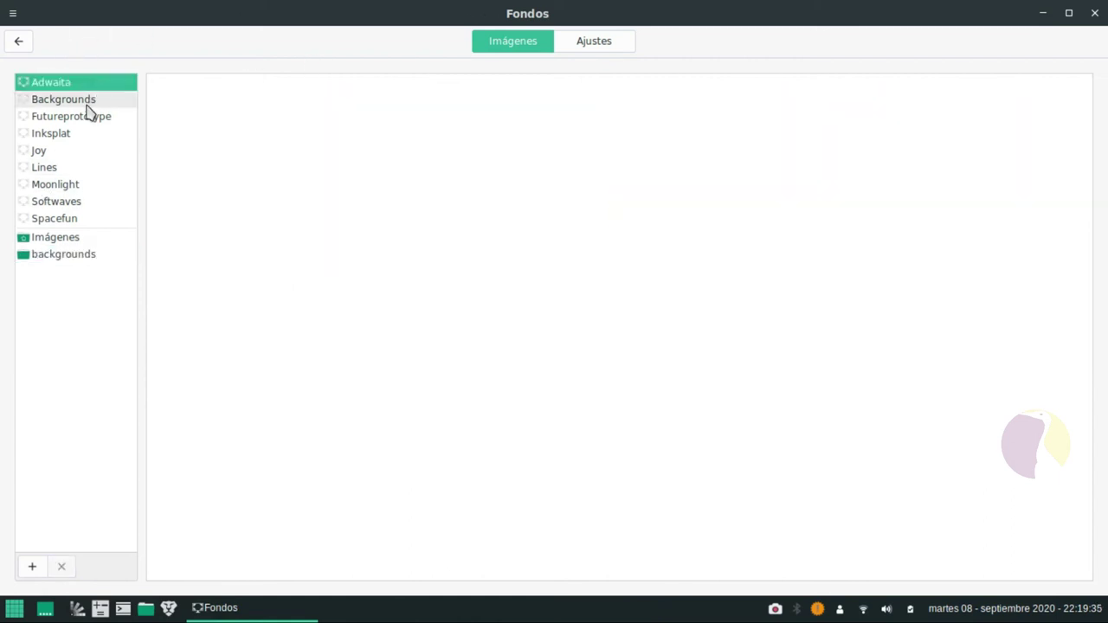
pyautogui.click(89, 101)
pyautogui.click(89, 119)
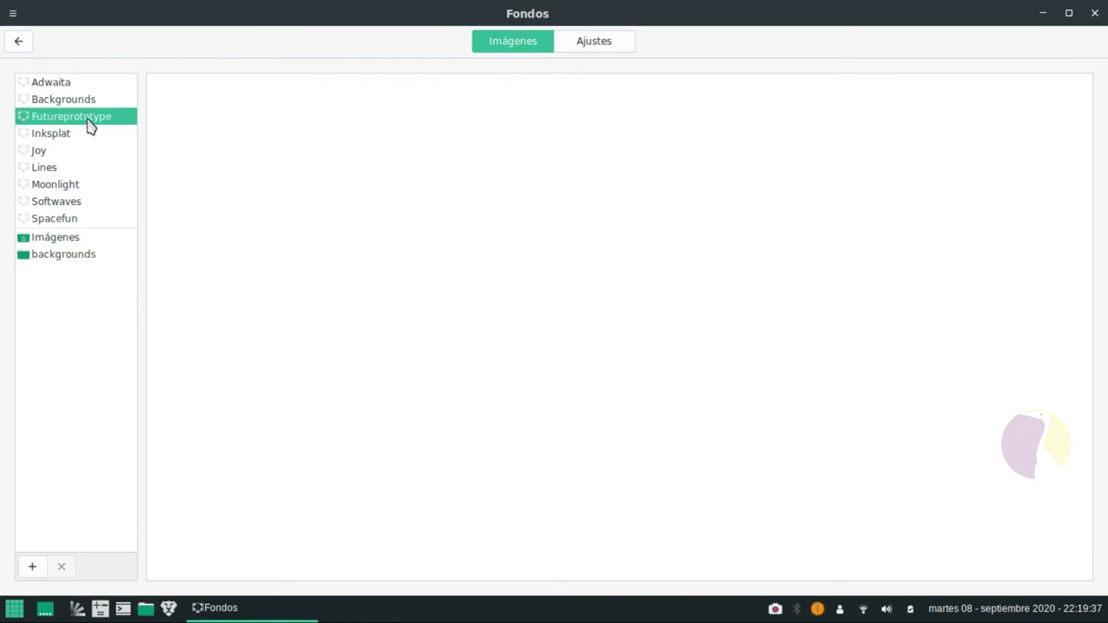
pyautogui.click(80, 137)
pyautogui.click(67, 152)
pyautogui.click(63, 183)
pyautogui.click(63, 203)
pyautogui.click(60, 222)
pyautogui.click(55, 186)
pyautogui.click(54, 153)
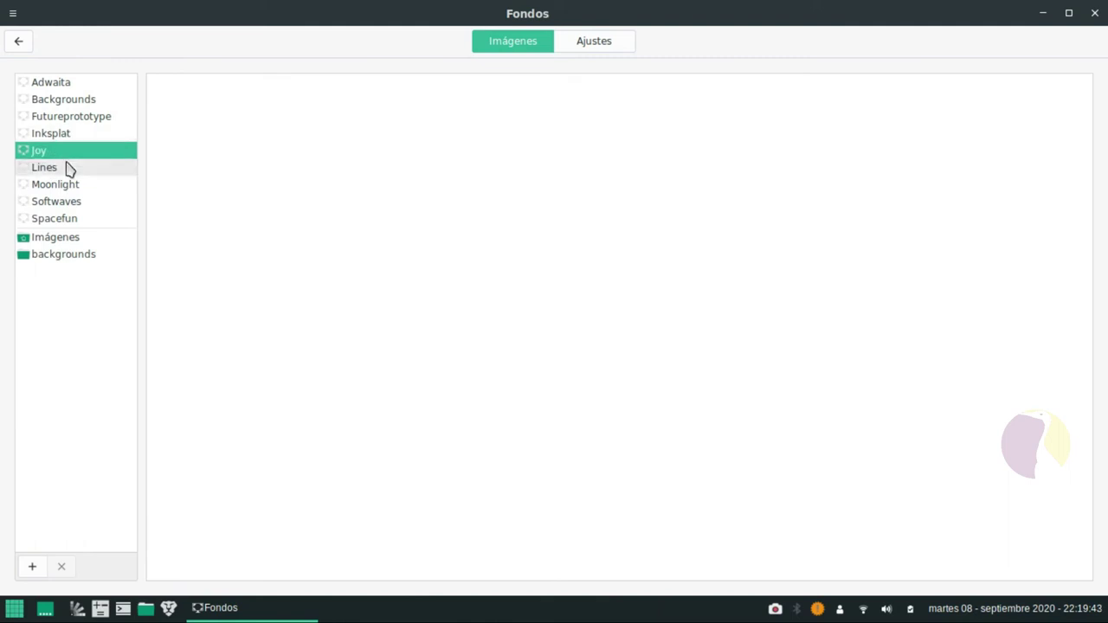
pyautogui.click(72, 135)
pyautogui.click(85, 102)
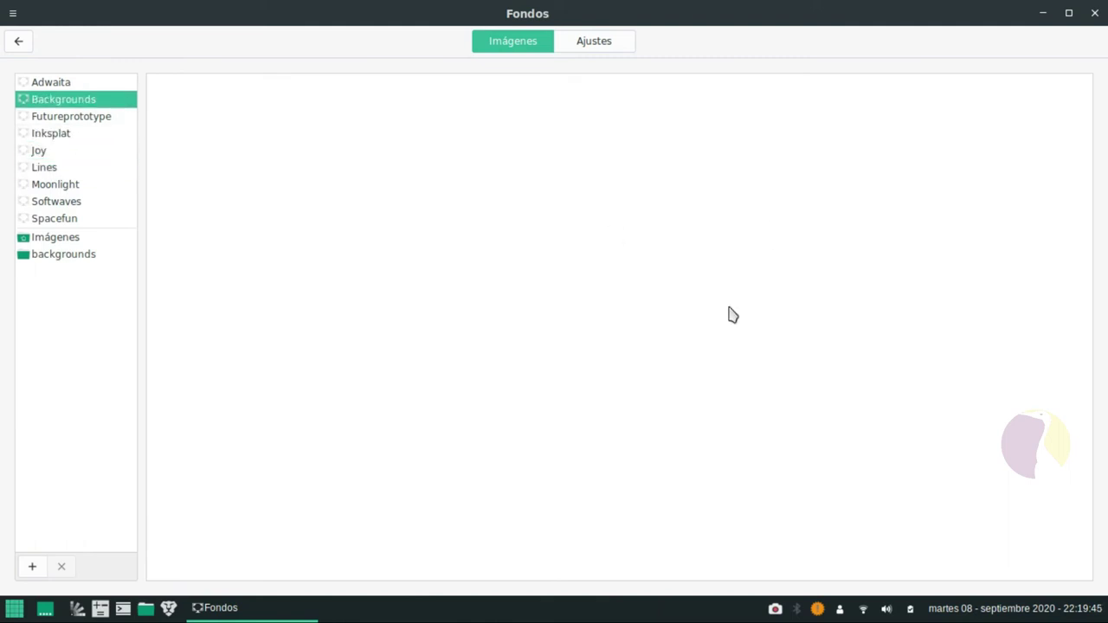
# Step: From the backgrounds folder, preview the yellow village-in-front… mountain wallpaper, set the black-withered… tree wallpaper and close the wallpaper settings
pyautogui.click(65, 254)
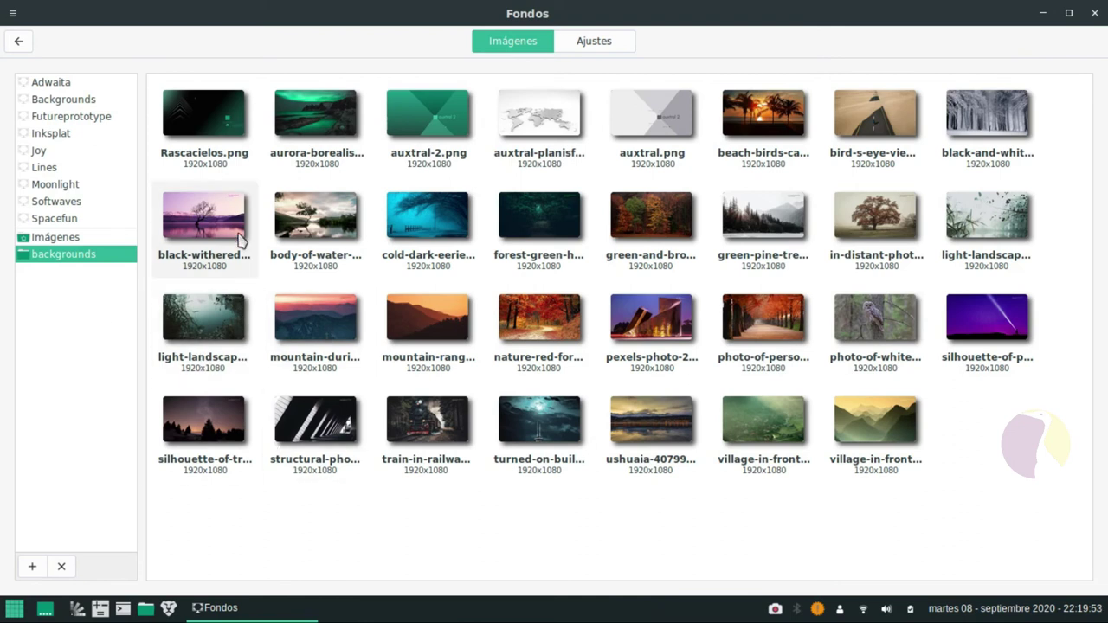
pyautogui.click(227, 211)
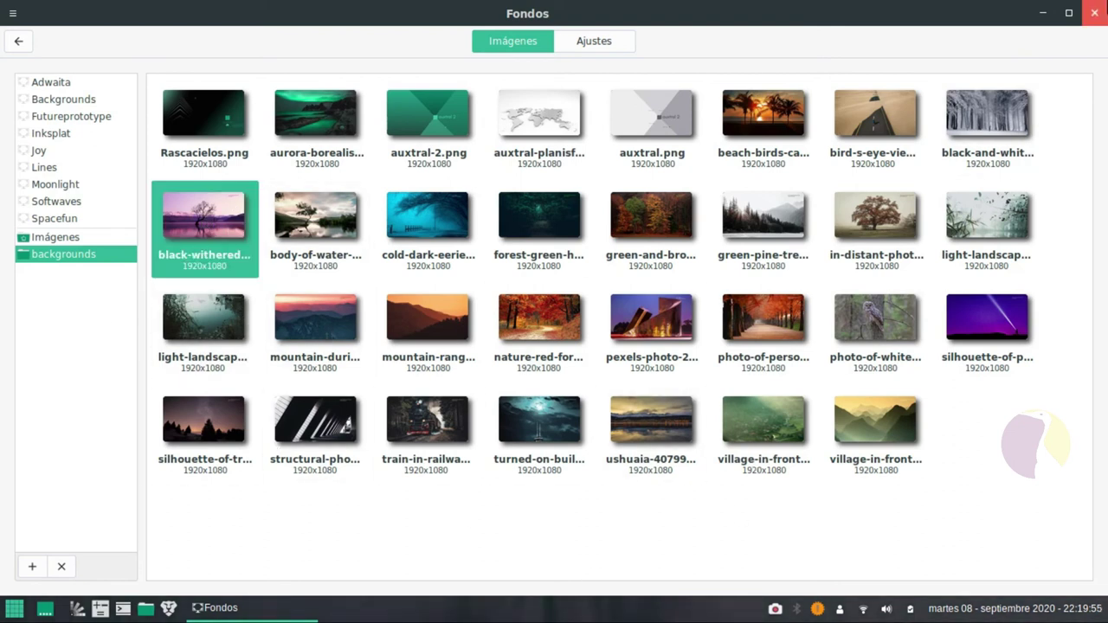
pyautogui.click(875, 420)
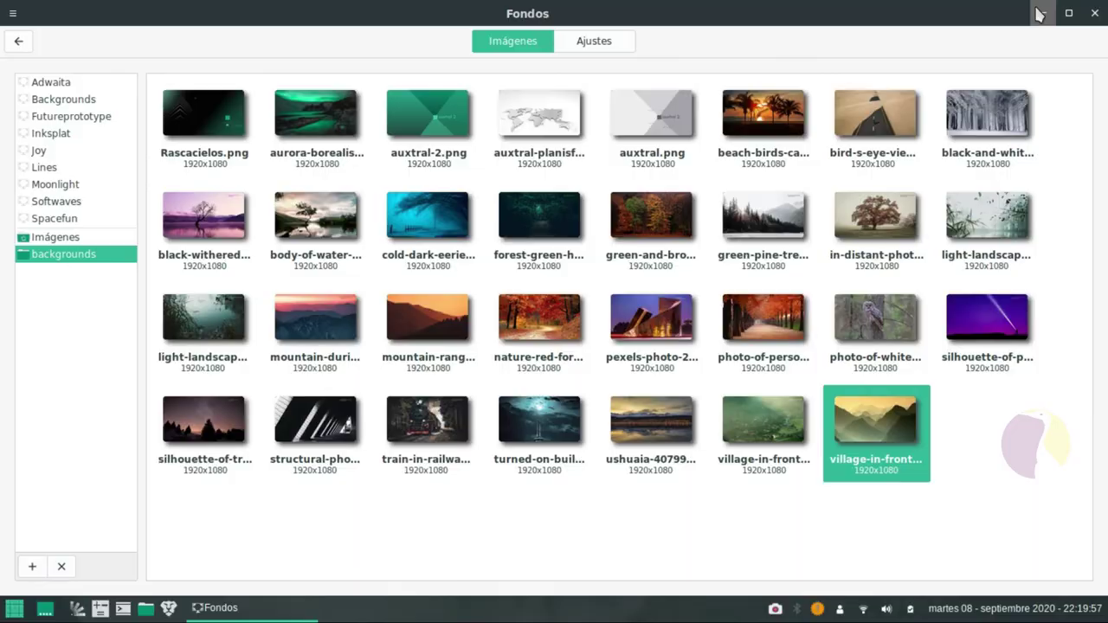
pyautogui.click(1043, 13)
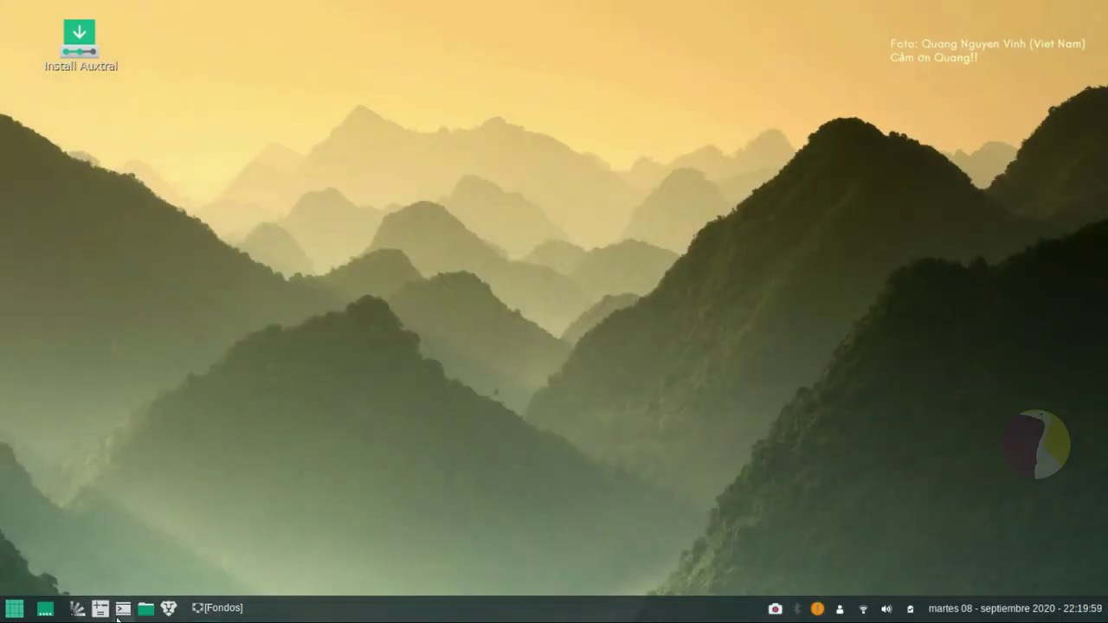
pyautogui.click(220, 608)
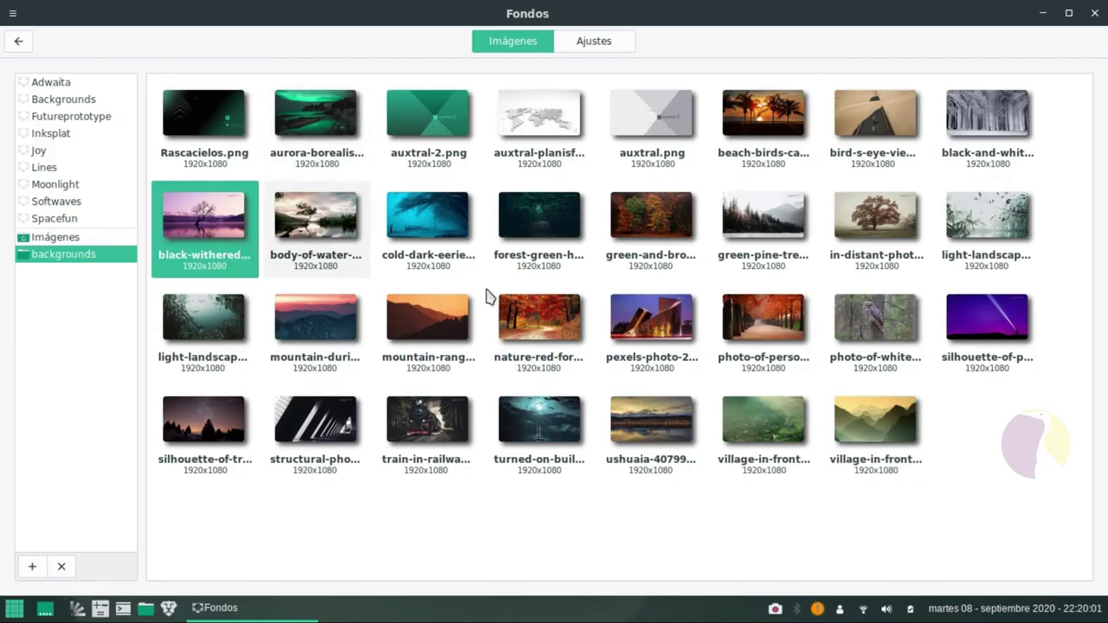
pyautogui.click(1094, 12)
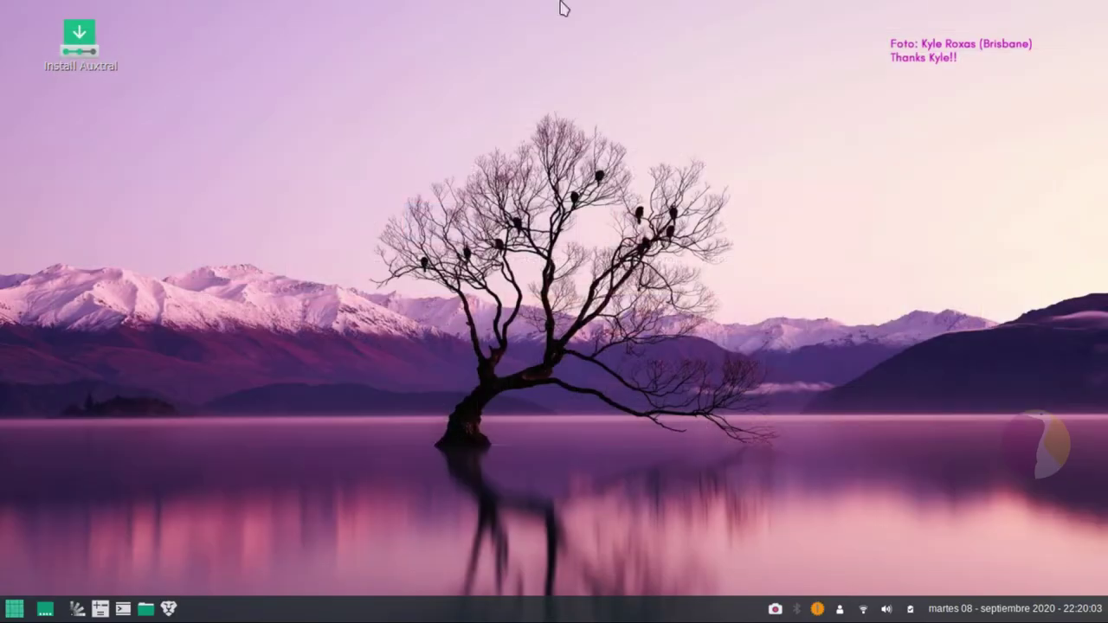
# Step: Search the applications for "temas" and open the Temas settings
pyautogui.click(14, 608)
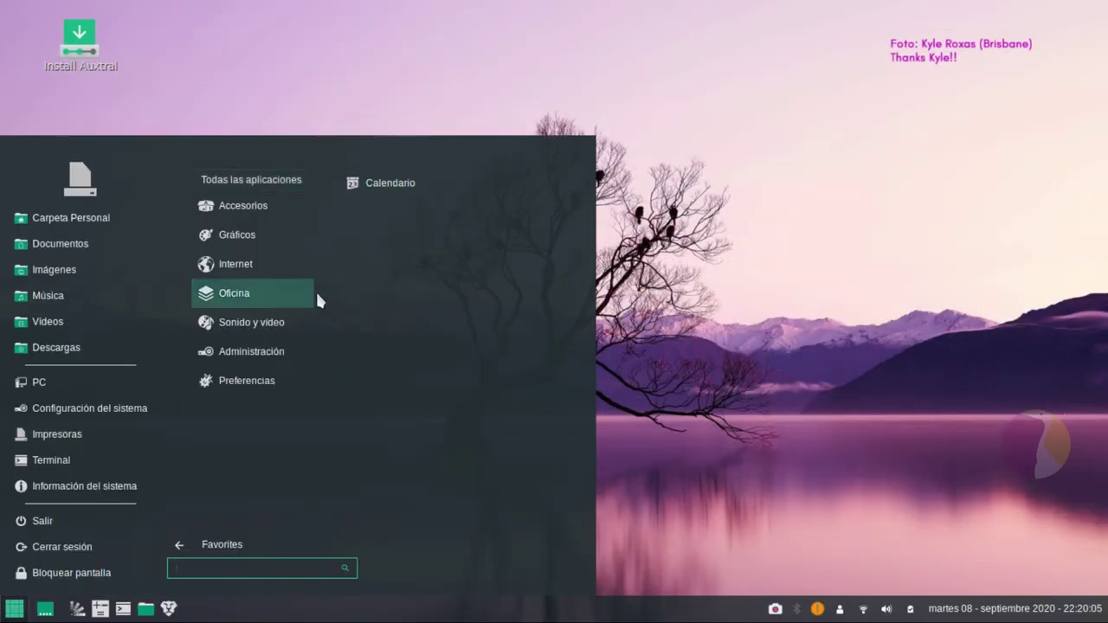
pyautogui.write('t')
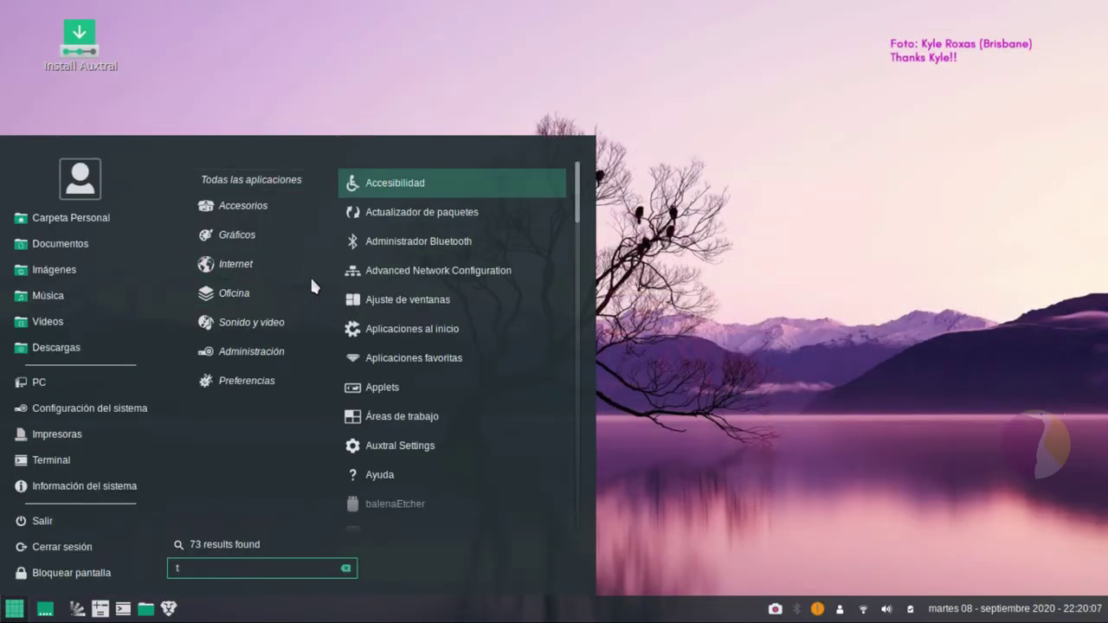
pyautogui.write('emas')
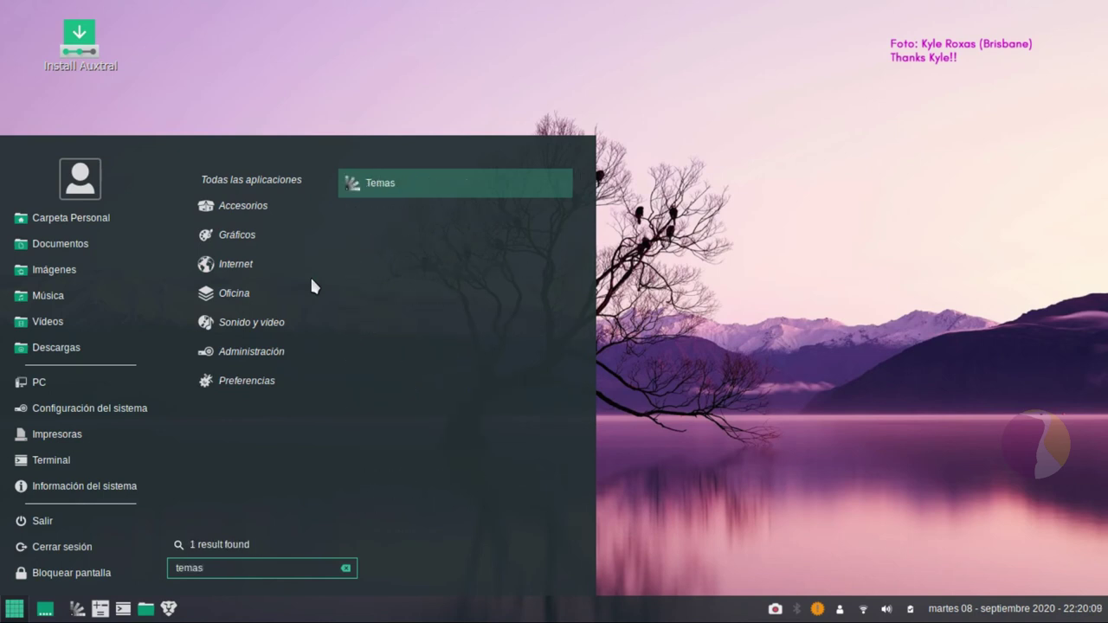
pyautogui.click(366, 187)
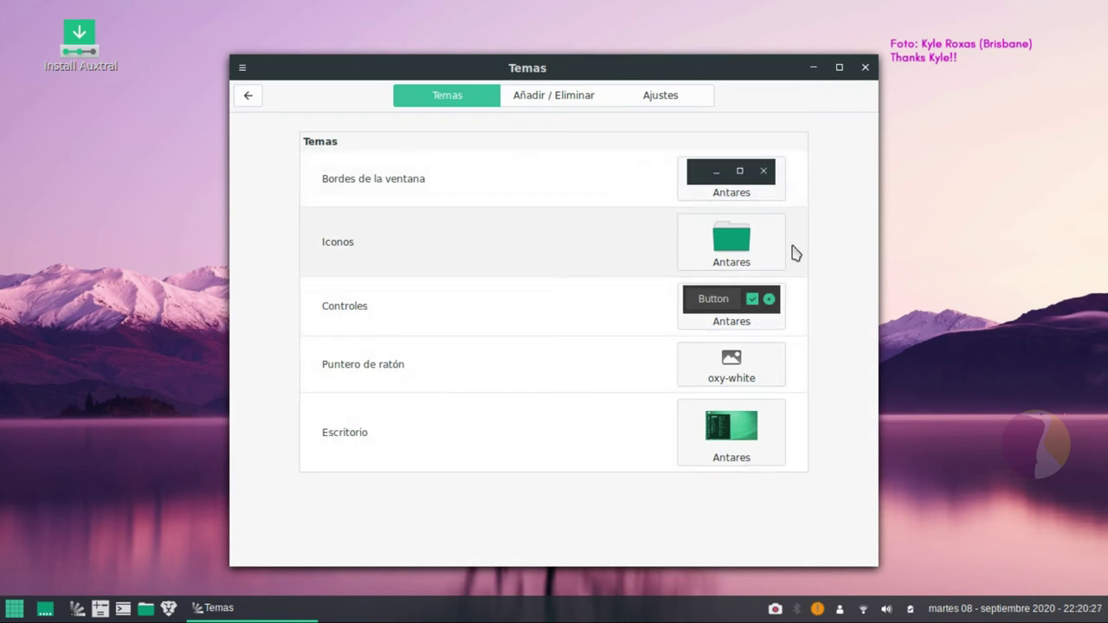
# Step: Try the Marwaita Manjaro and Marwaita Manjaro Dark window border themes in turn
pyautogui.click(770, 197)
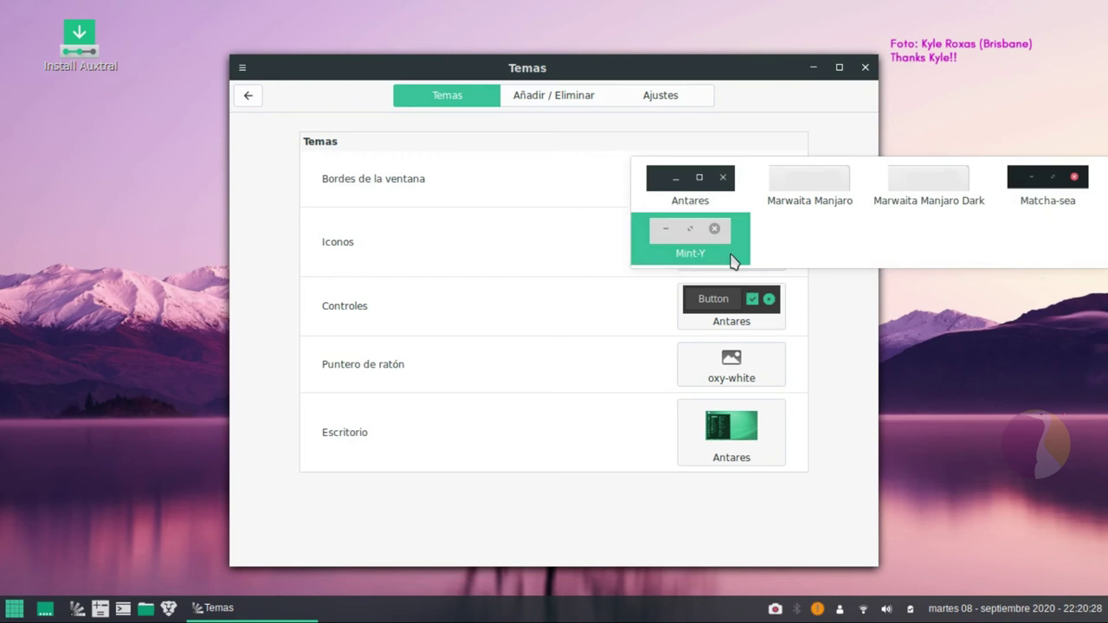
pyautogui.click(846, 186)
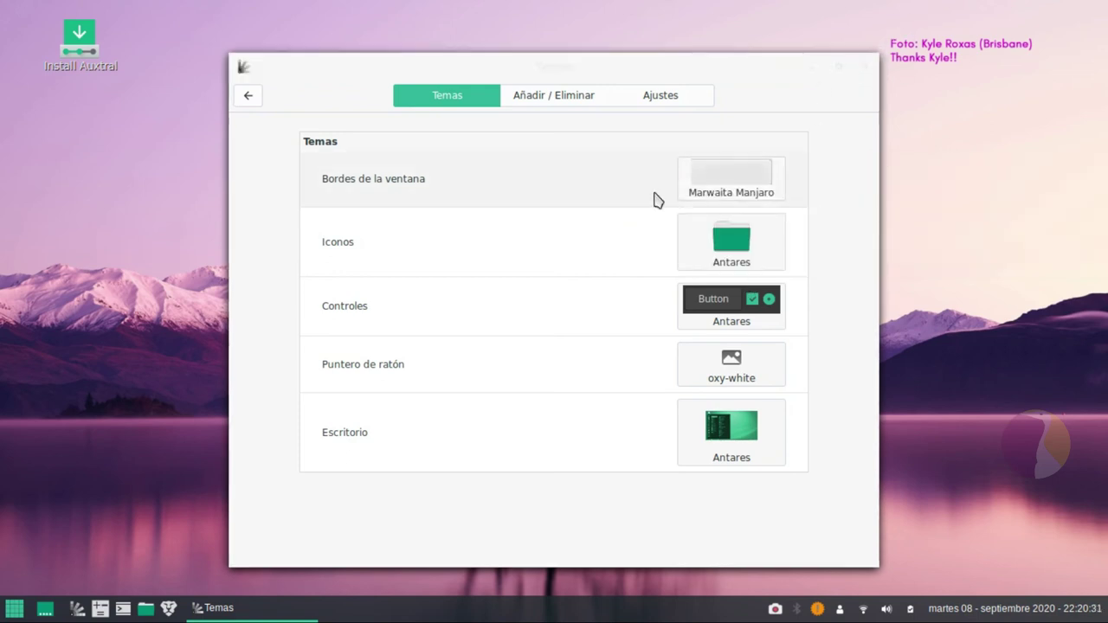
pyautogui.click(749, 185)
pyautogui.click(965, 205)
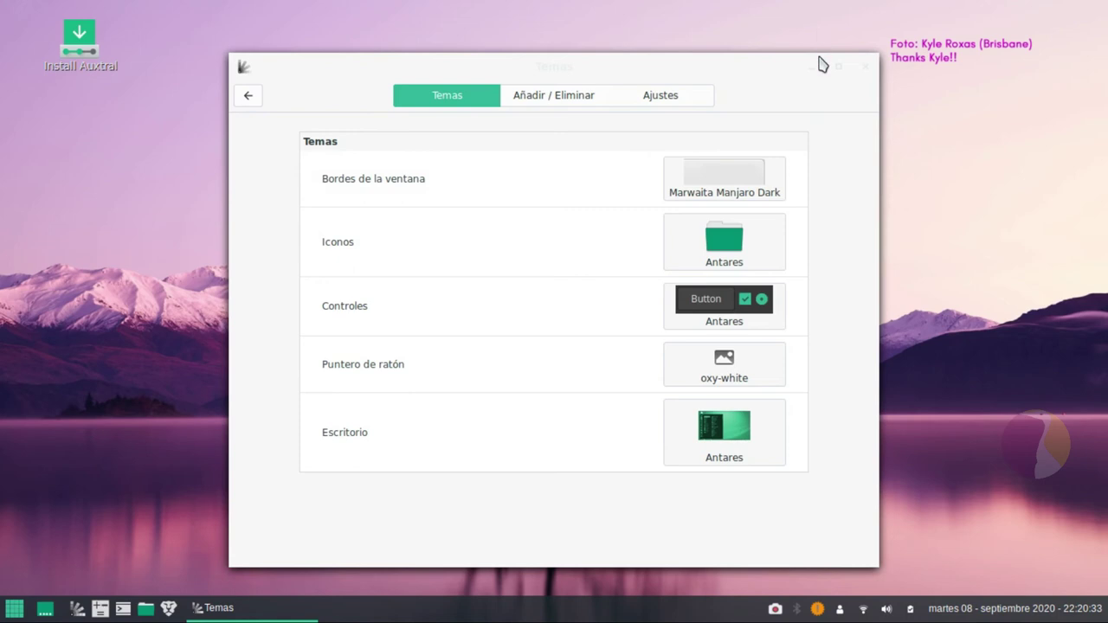
pyautogui.moveTo(710, 62); pyautogui.dragTo(720, 68)
# Step: Set the controls theme to Adwaita-dark and the window borders to Matcha-sea, and reposition the themes window
pyautogui.click(736, 305)
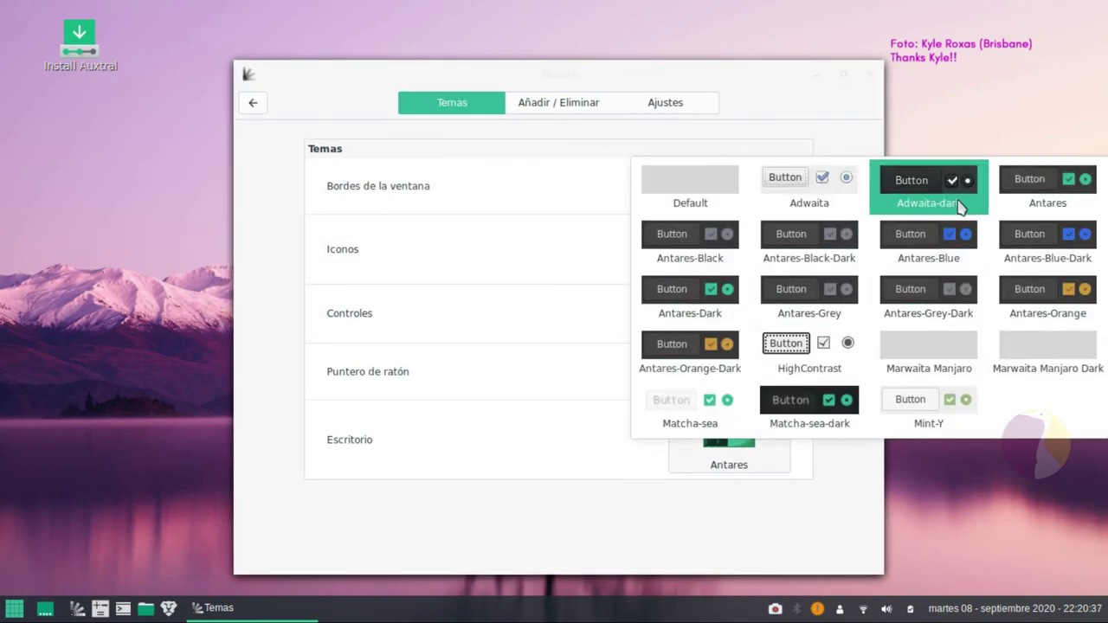
pyautogui.click(958, 206)
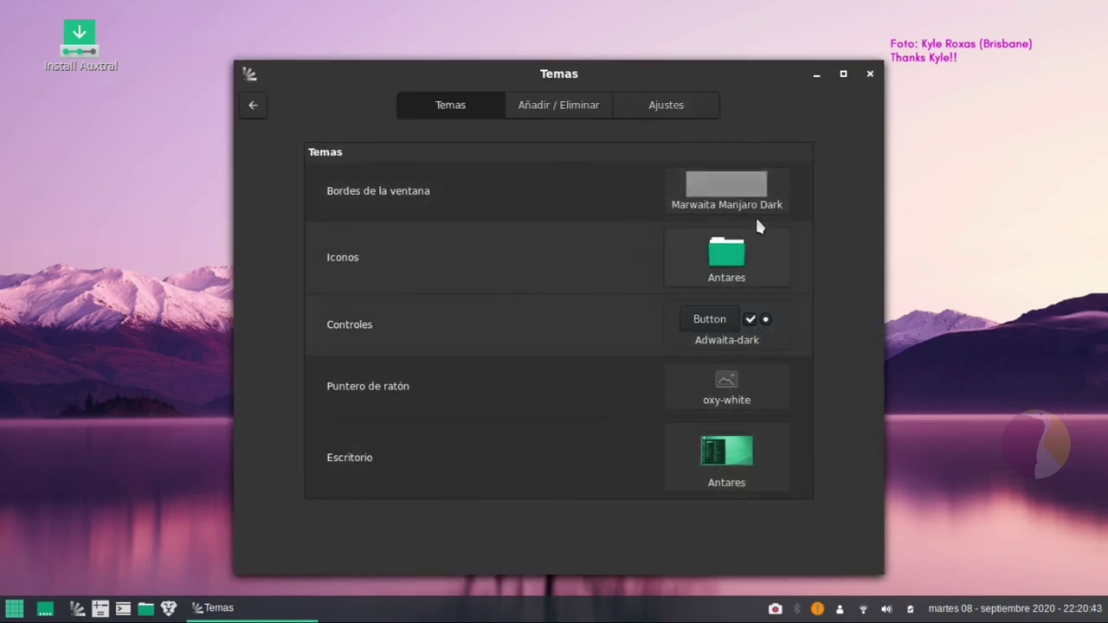
pyautogui.click(787, 195)
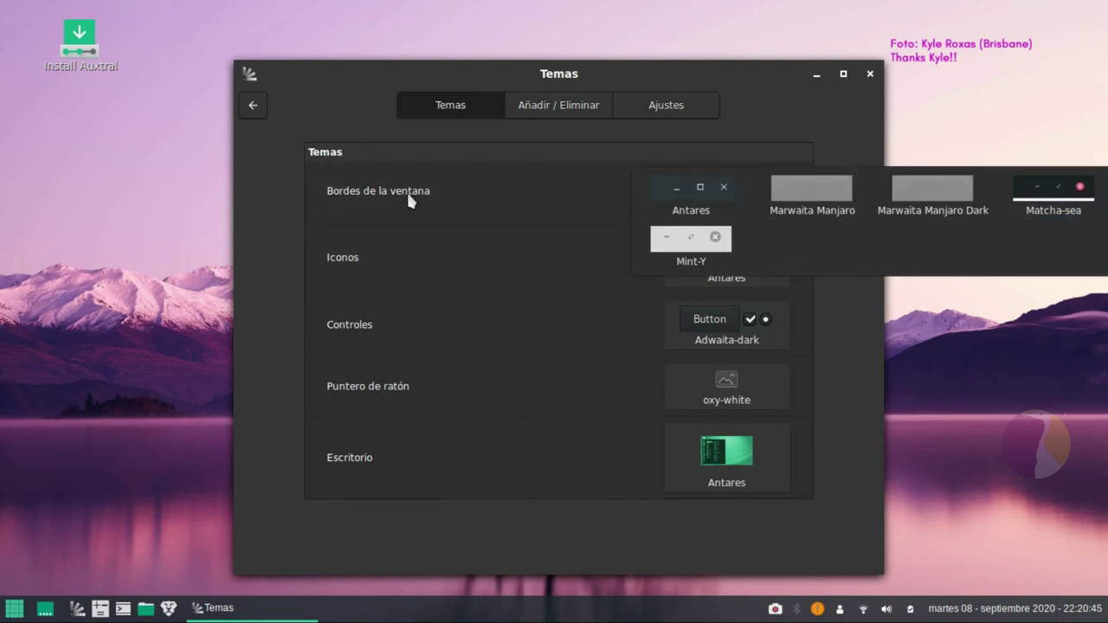
pyautogui.click(1063, 210)
pyautogui.moveTo(643, 87); pyautogui.dragTo(612, 79)
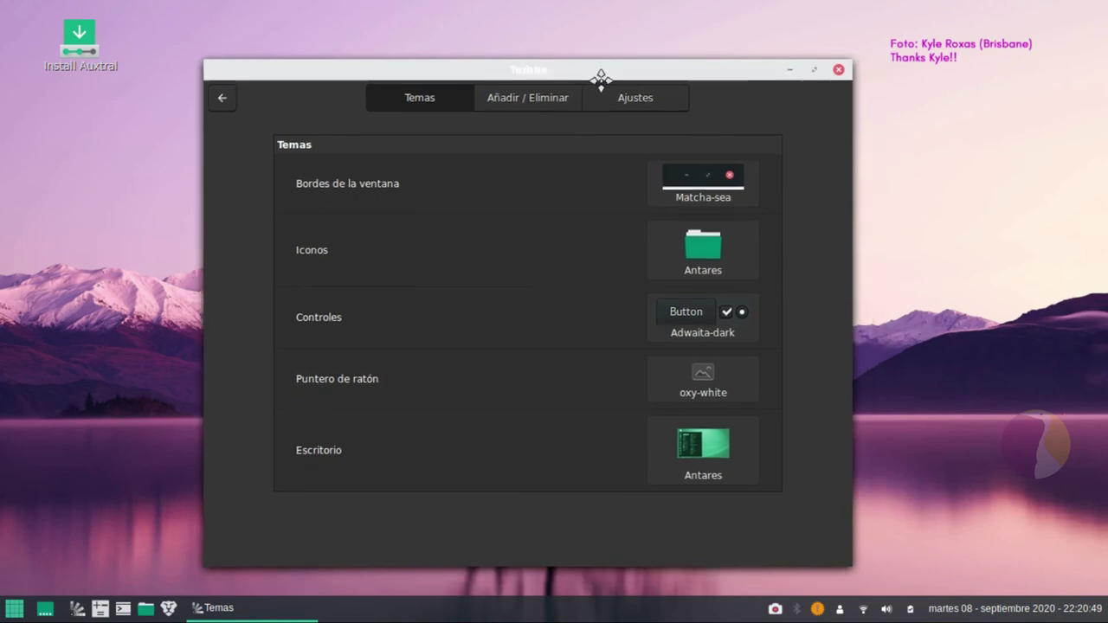
# Step: Try the Mint-Y window borders, maximizing and restoring the themes window to check their look
pyautogui.click(741, 174)
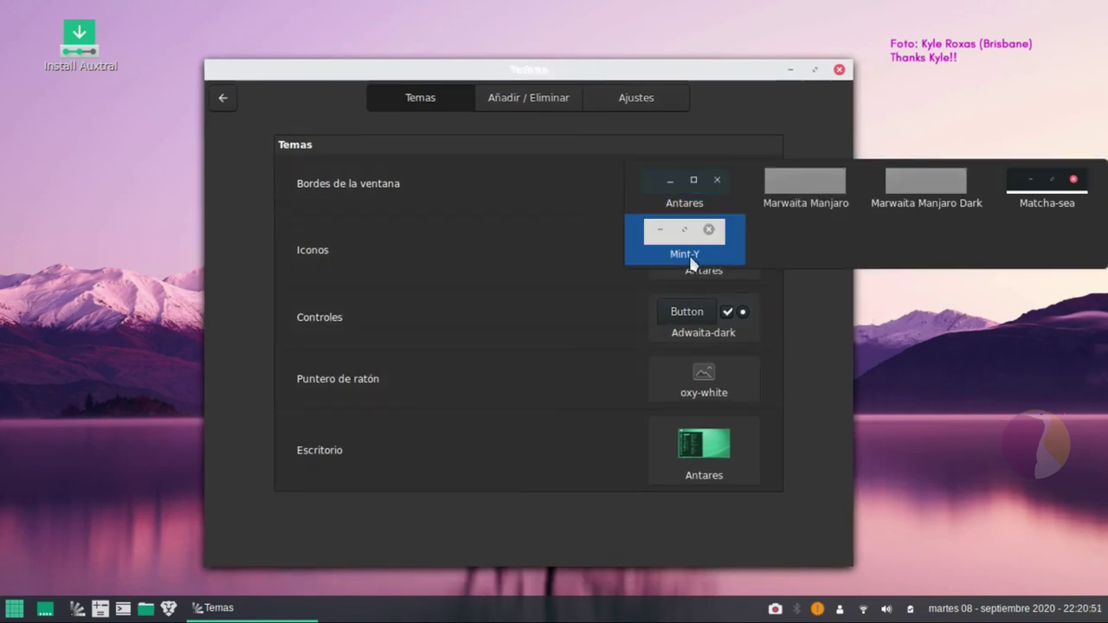
pyautogui.click(736, 230)
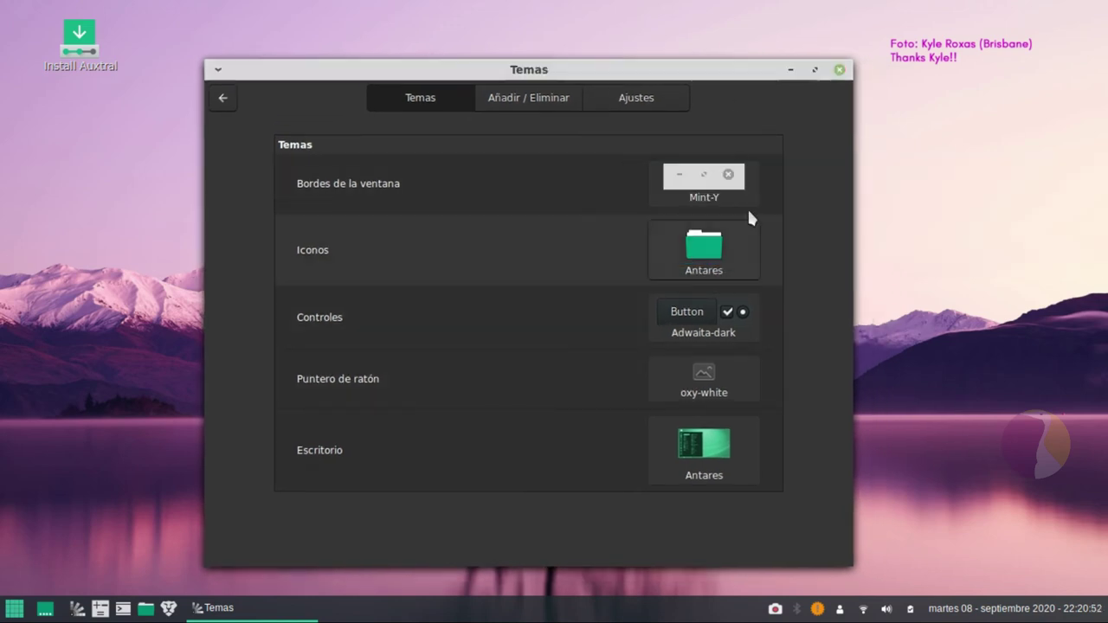
pyautogui.doubleClick(741, 73)
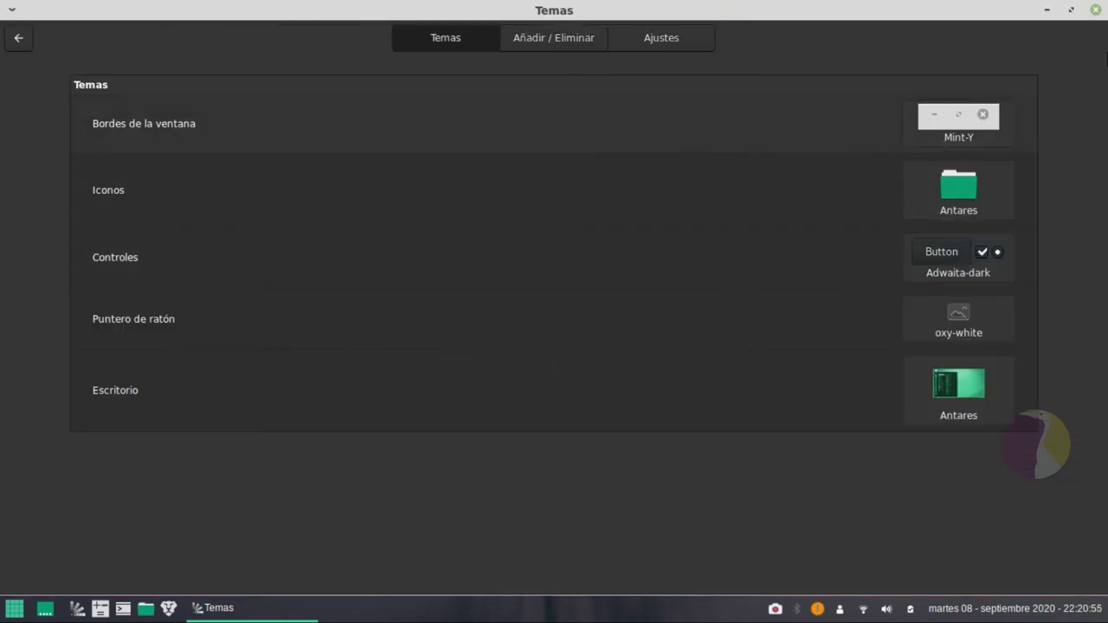
pyautogui.click(1072, 12)
# Step: Set the window borders to Antares, and browse the icon themes, choosing Antares
pyautogui.click(737, 201)
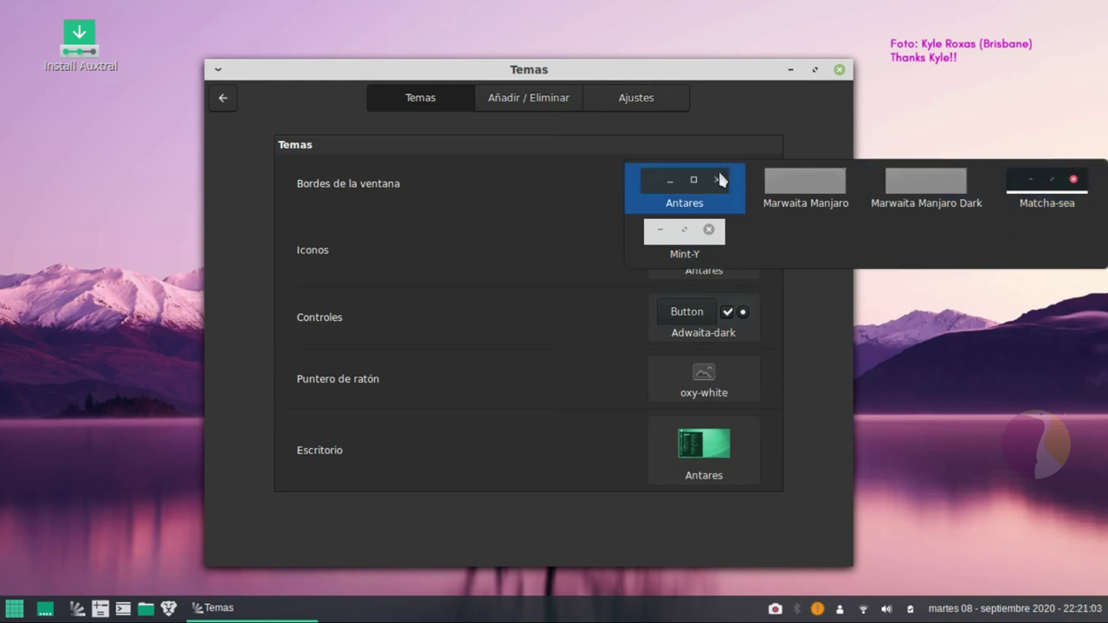
pyautogui.click(693, 186)
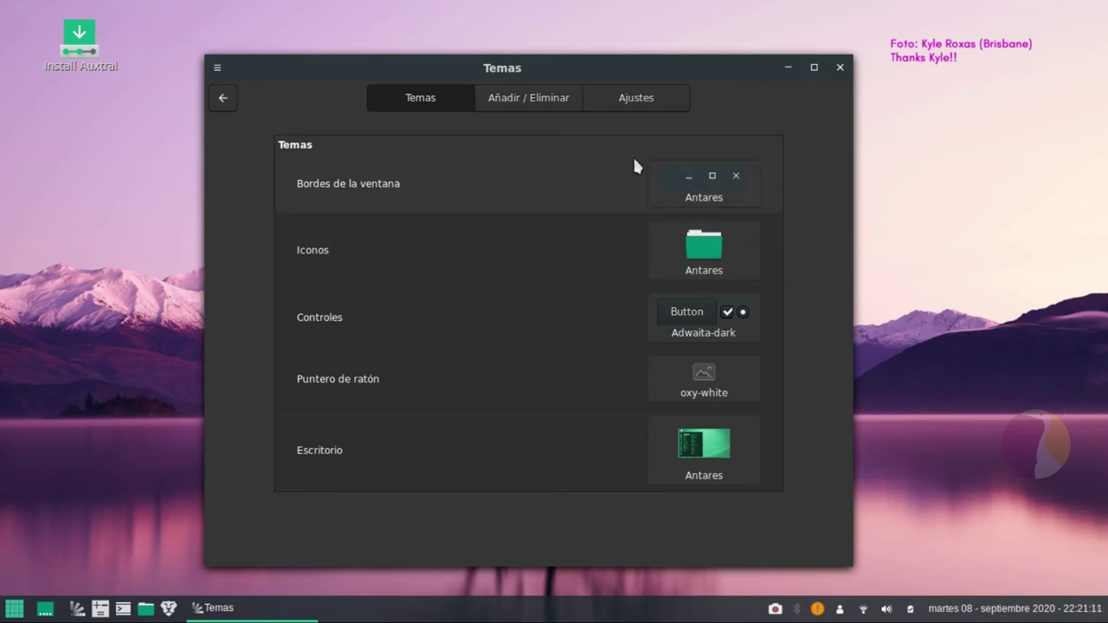
pyautogui.click(707, 257)
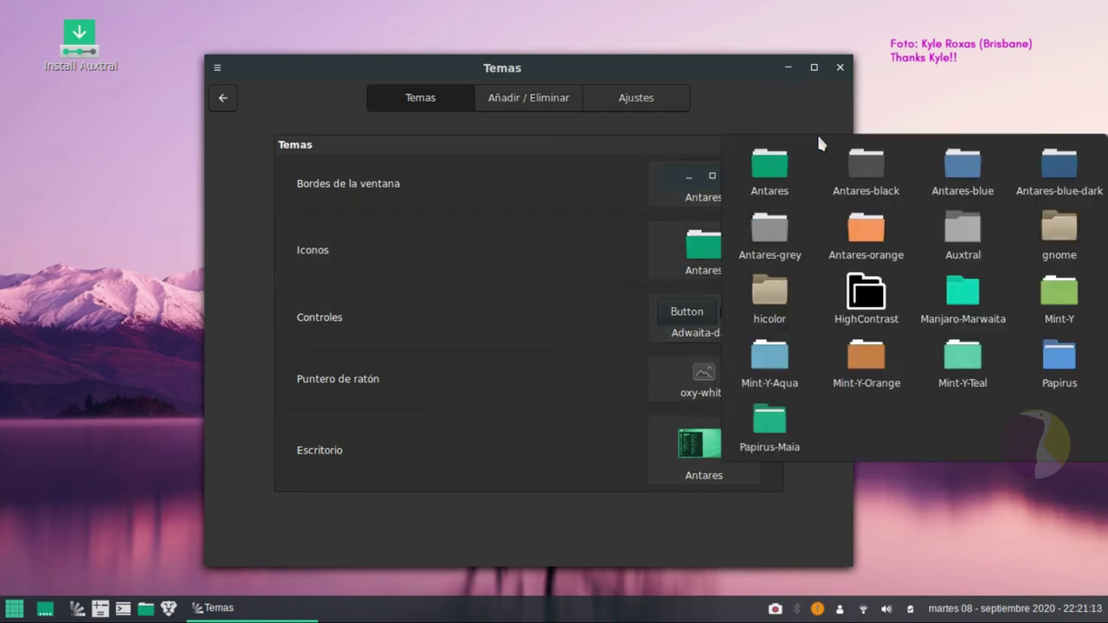
pyautogui.click(1096, 153)
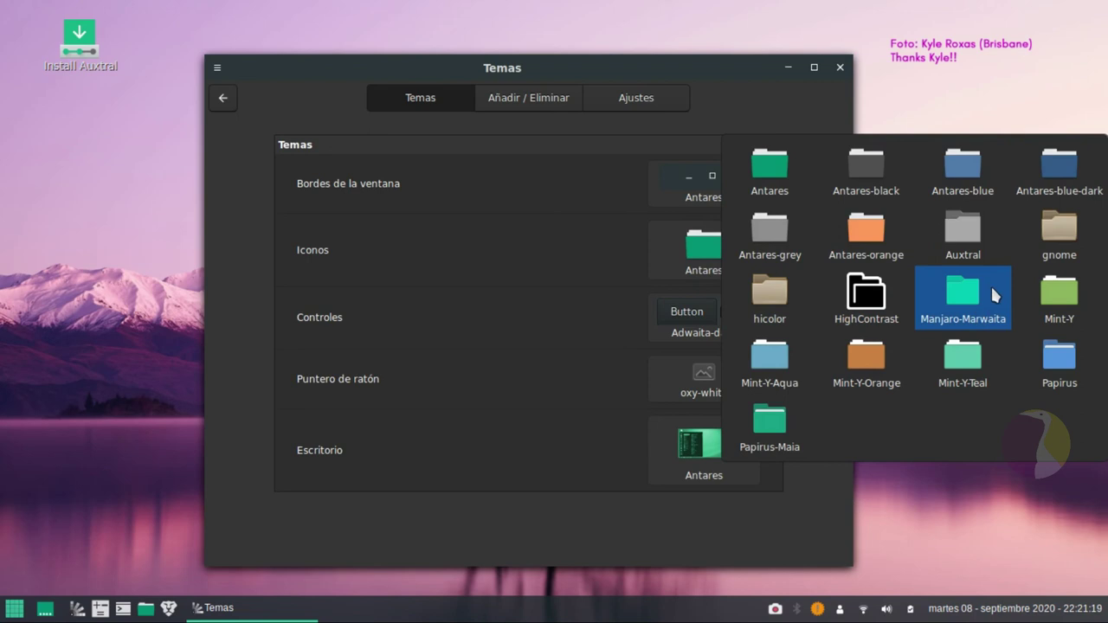
pyautogui.click(779, 177)
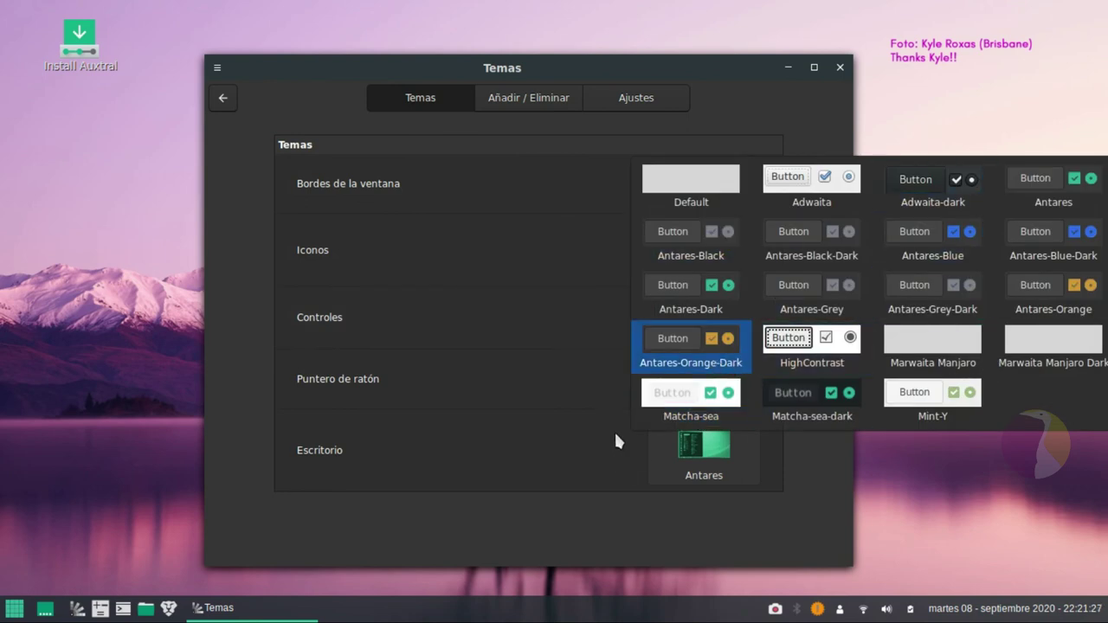
# Step: Set the controls theme to Antares-Orange-Dark
pyautogui.click(699, 370)
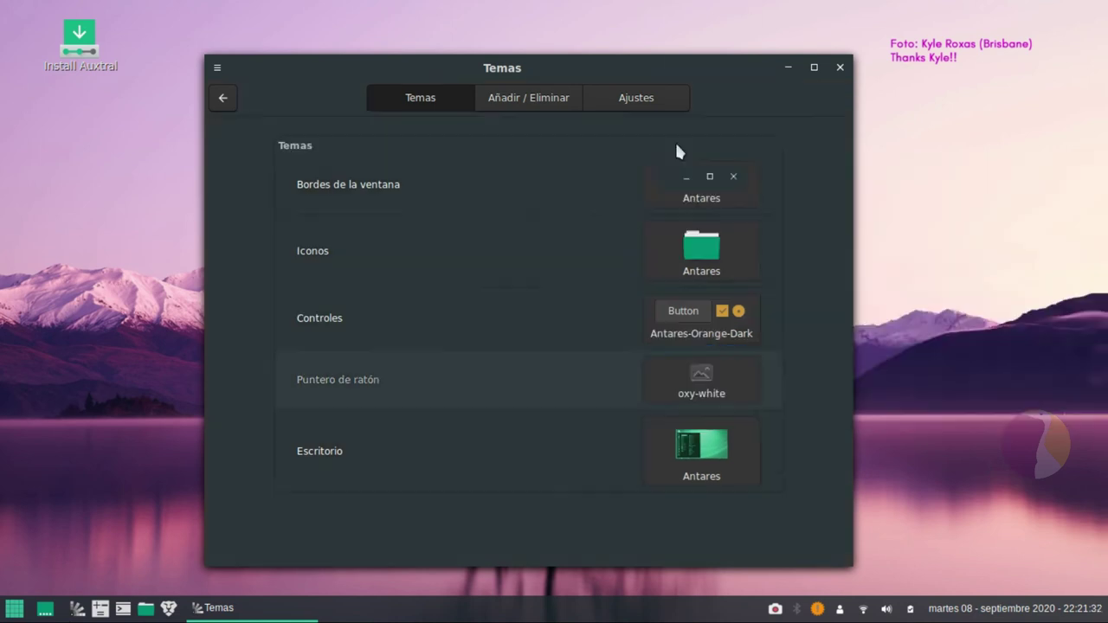
pyautogui.click(534, 355)
pyautogui.click(669, 306)
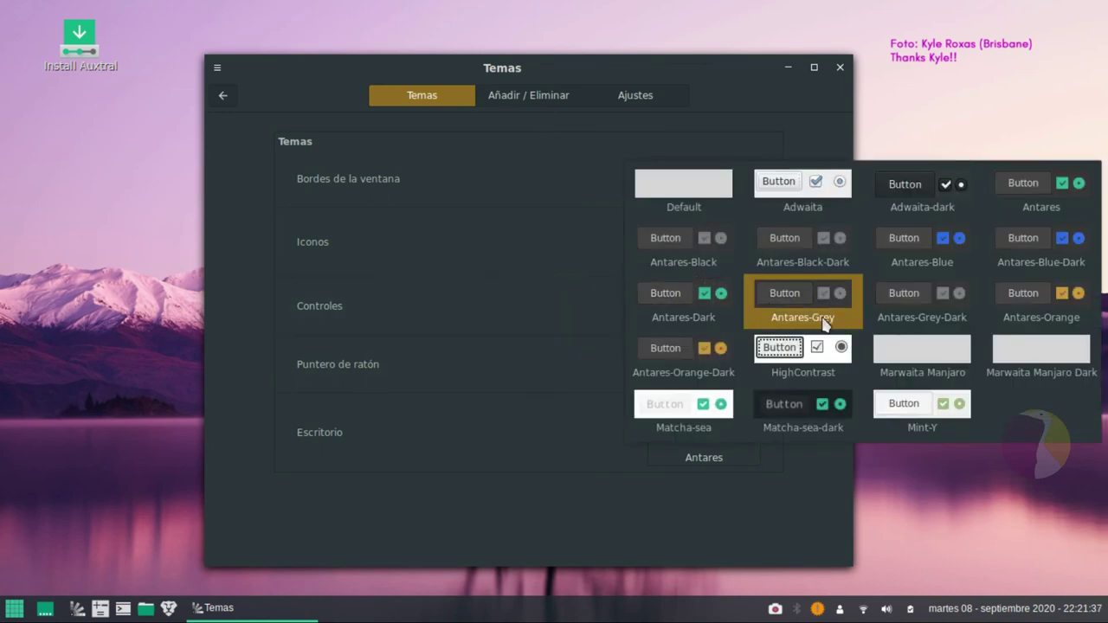
pyautogui.click(717, 372)
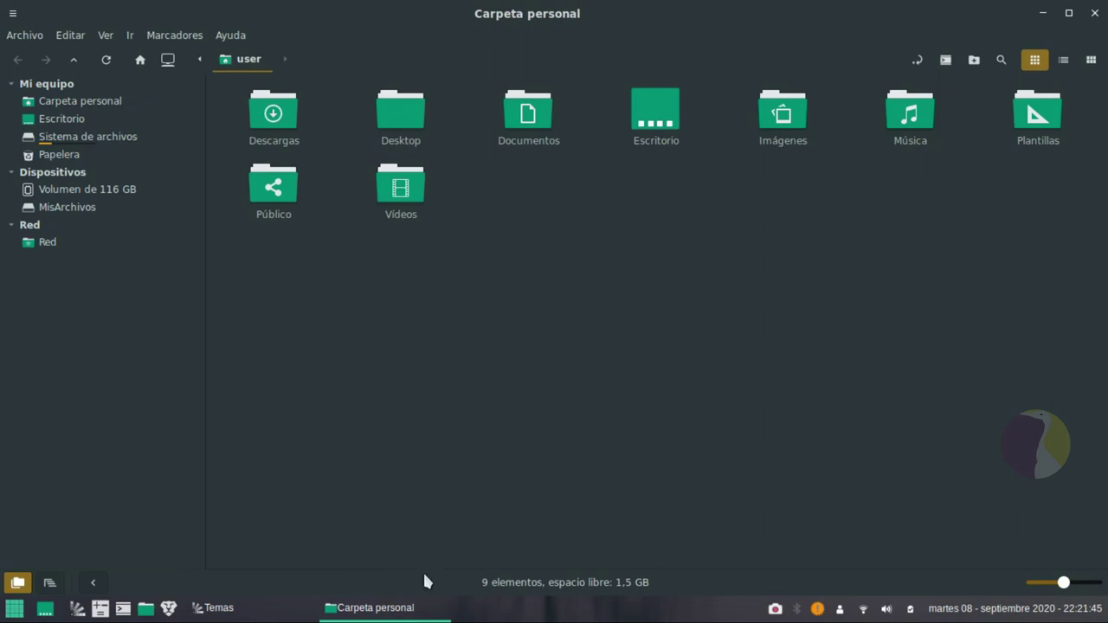
# Step: Check how the controls theme looks on the home folder window and its bookmarks menu, and return to the themes settings
pyautogui.click(213, 608)
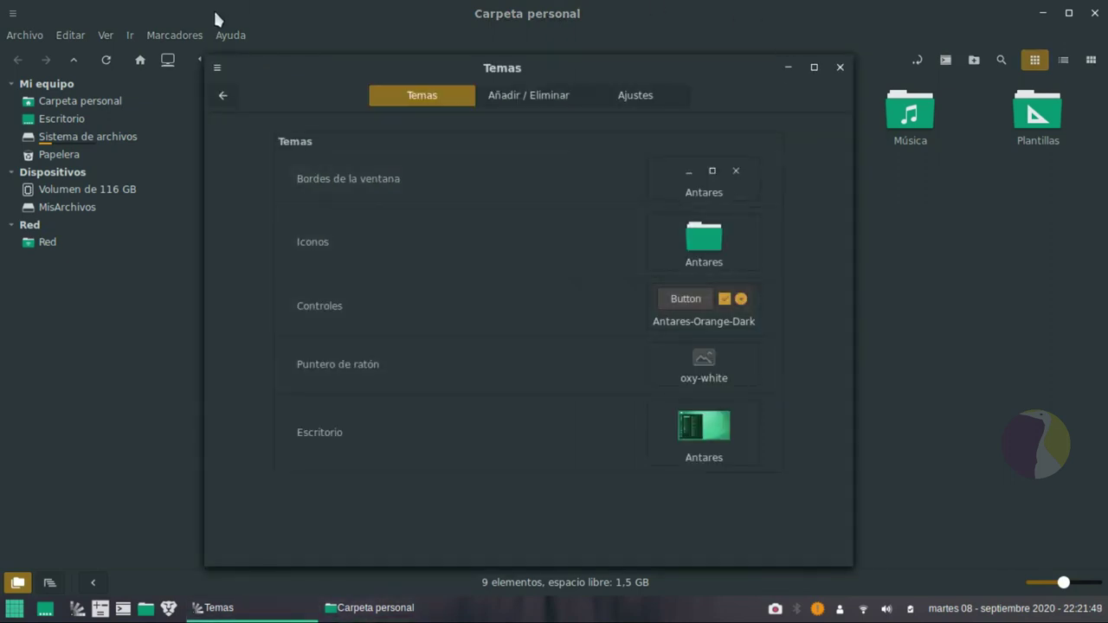
pyautogui.click(188, 34)
pyautogui.click(186, 35)
pyautogui.click(186, 35)
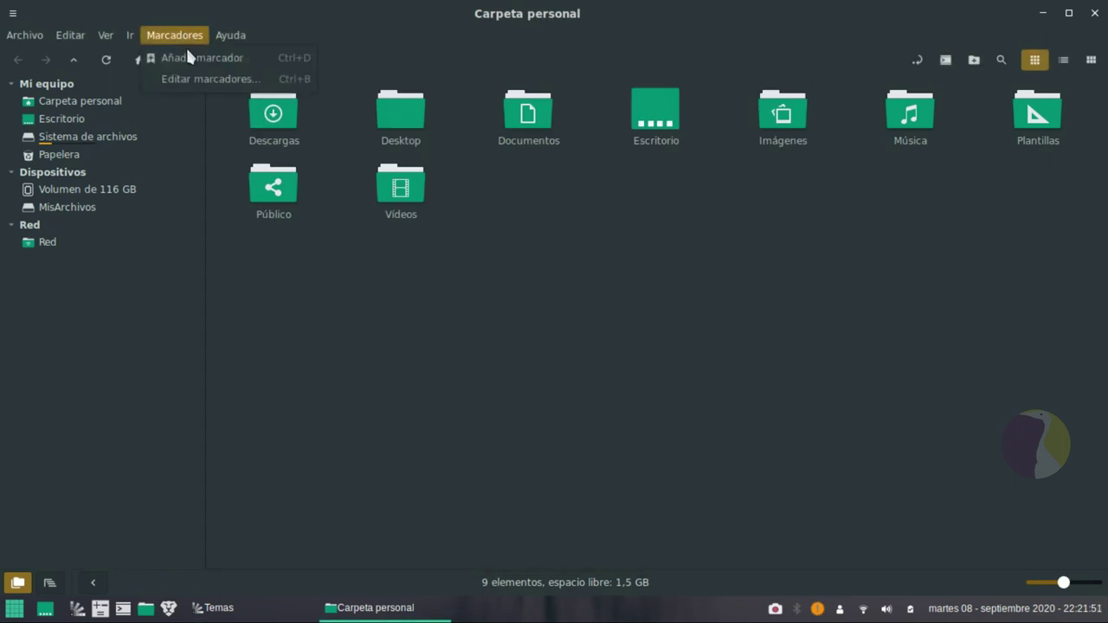
pyautogui.click(175, 34)
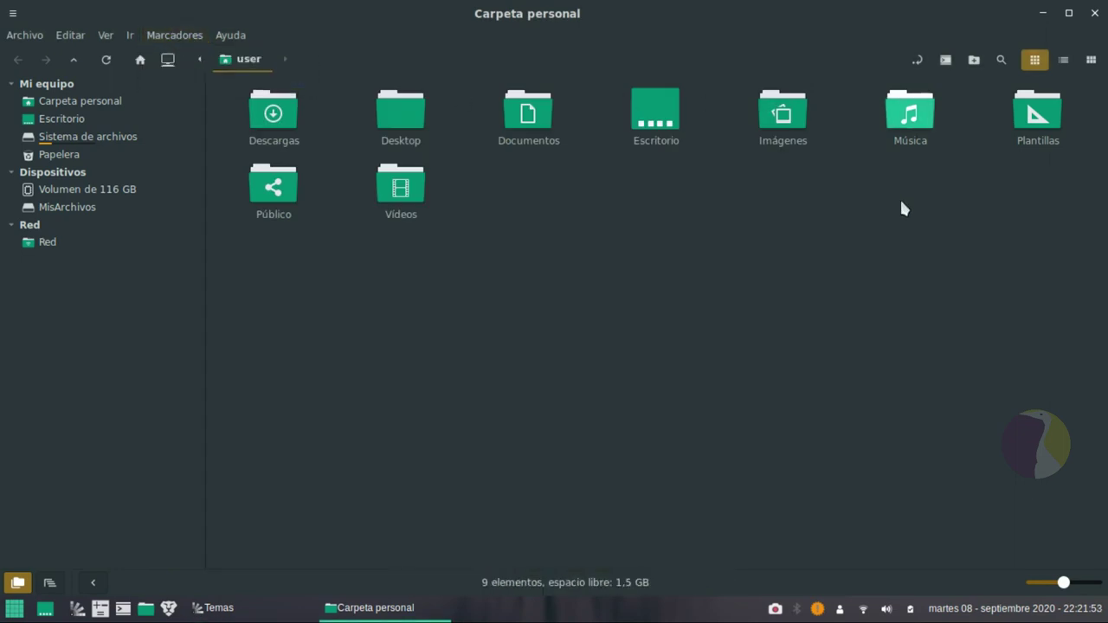
pyautogui.click(216, 608)
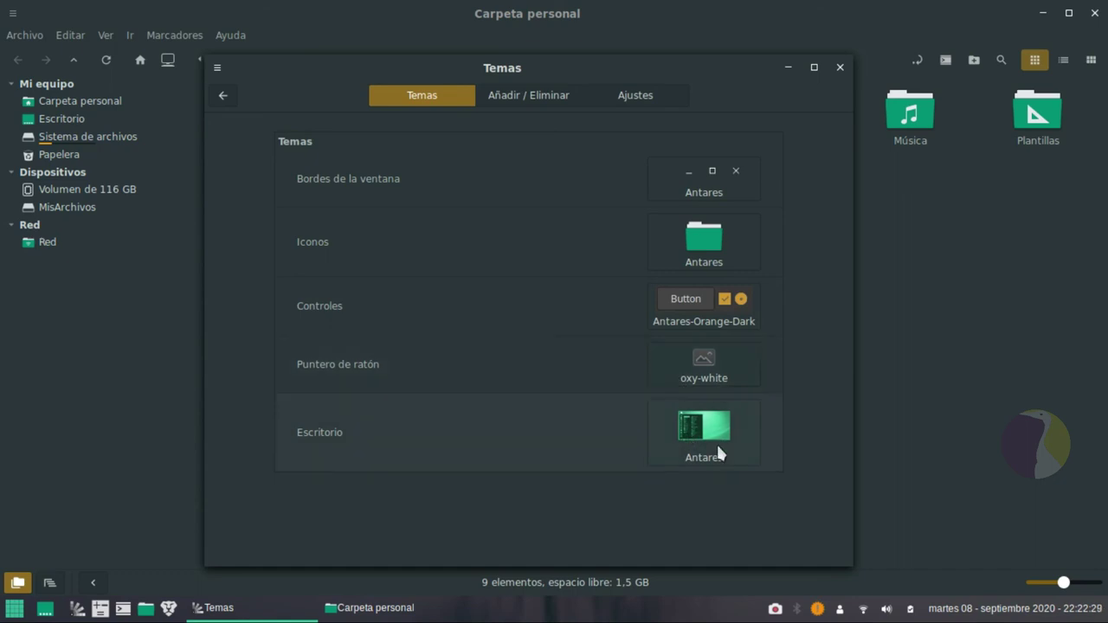
# Step: Try the Antares-Black desktop theme and check it on the applications menu and the calendar
pyautogui.click(745, 449)
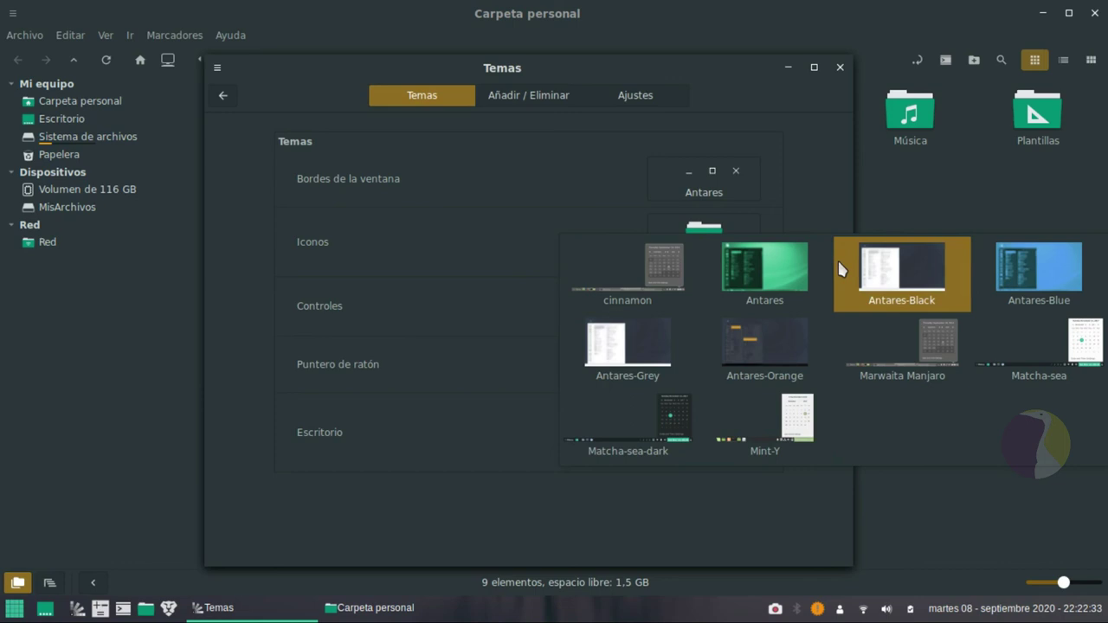
pyautogui.click(771, 279)
pyautogui.click(690, 437)
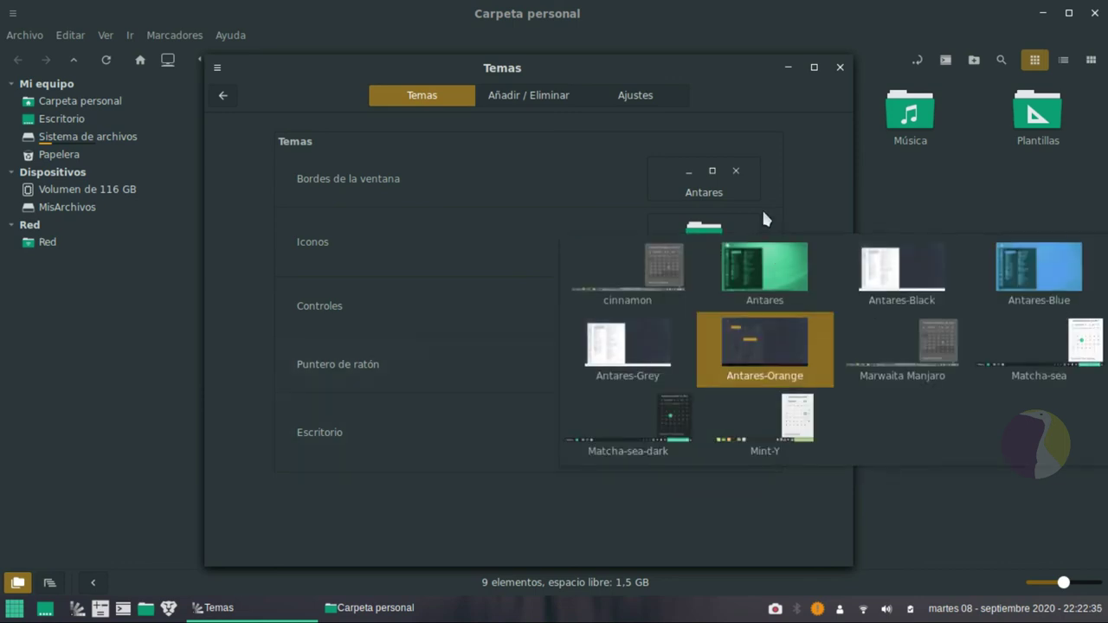
pyautogui.click(918, 291)
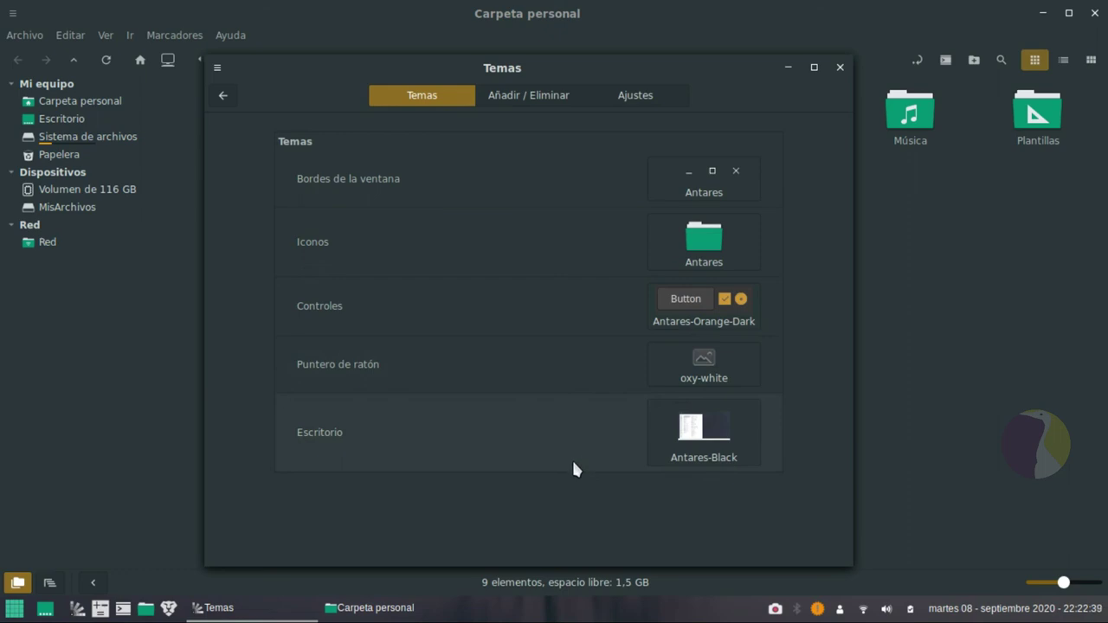
pyautogui.click(10, 610)
pyautogui.click(10, 609)
pyautogui.click(994, 609)
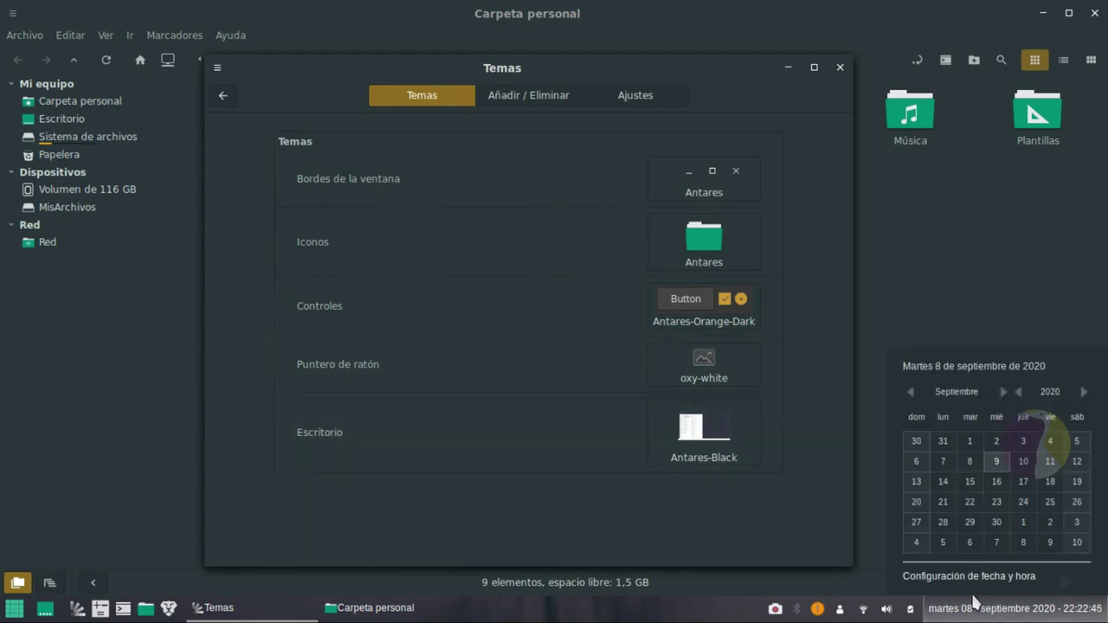
pyautogui.click(976, 601)
# Step: Try the Antares-Blue desktop theme, minimizing both open windows and opening the calendar to check its accent colour
pyautogui.click(724, 444)
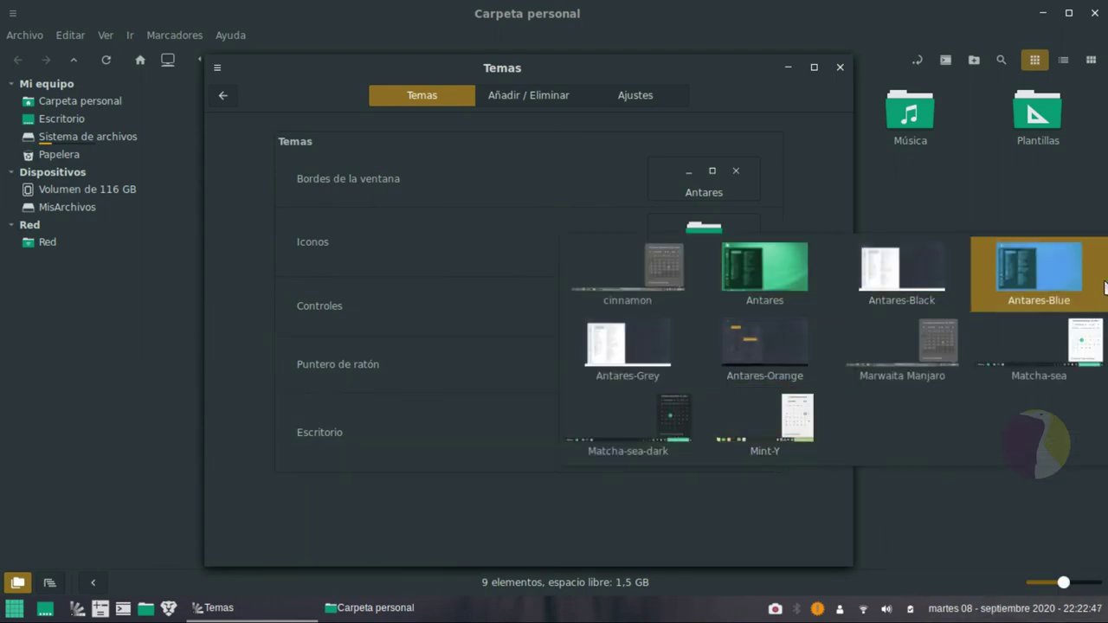
pyautogui.click(1062, 294)
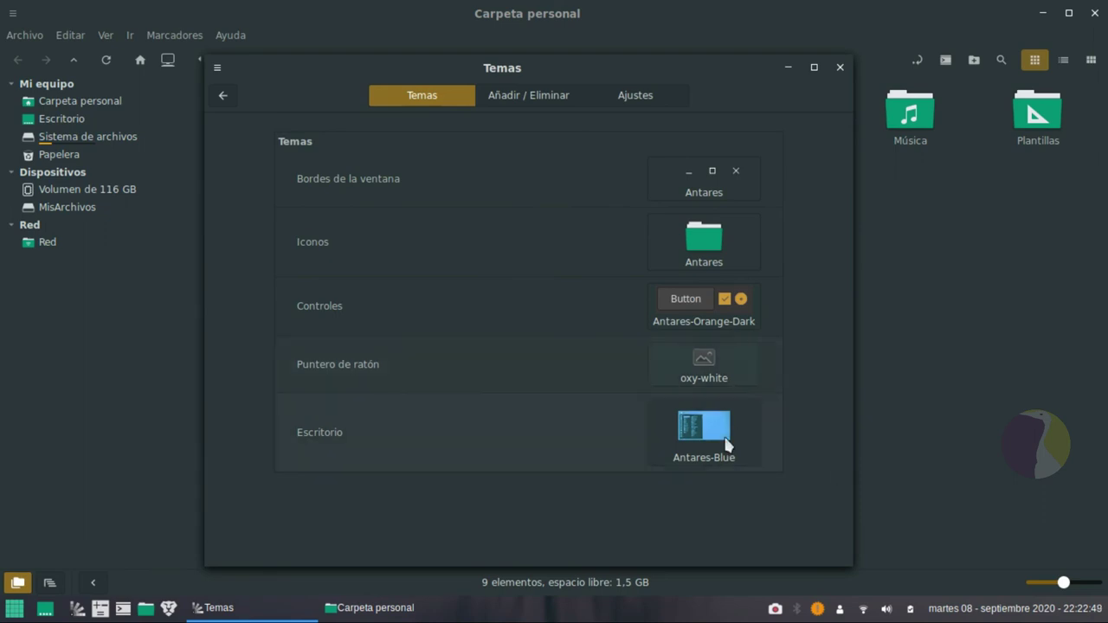
pyautogui.click(221, 607)
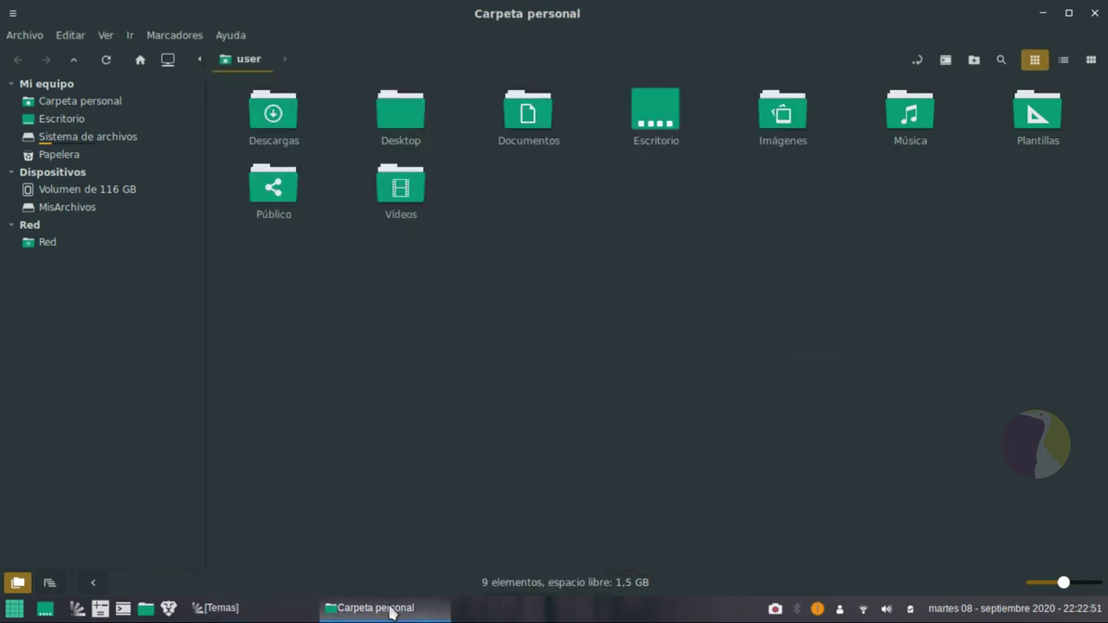
pyautogui.click(392, 607)
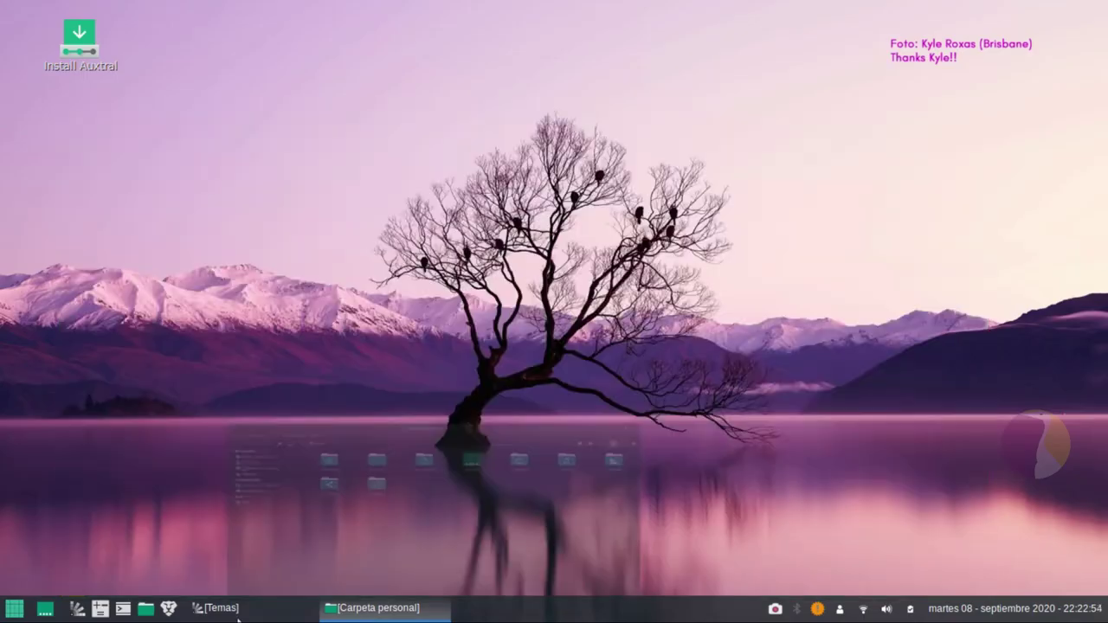
pyautogui.moveTo(394, 617)
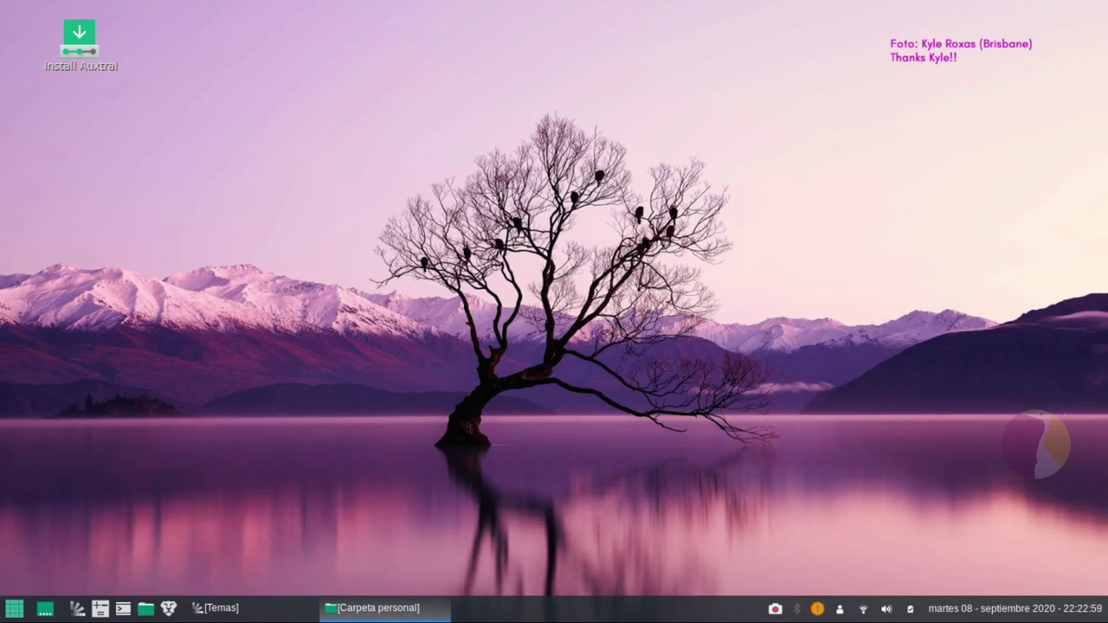
pyautogui.click(989, 611)
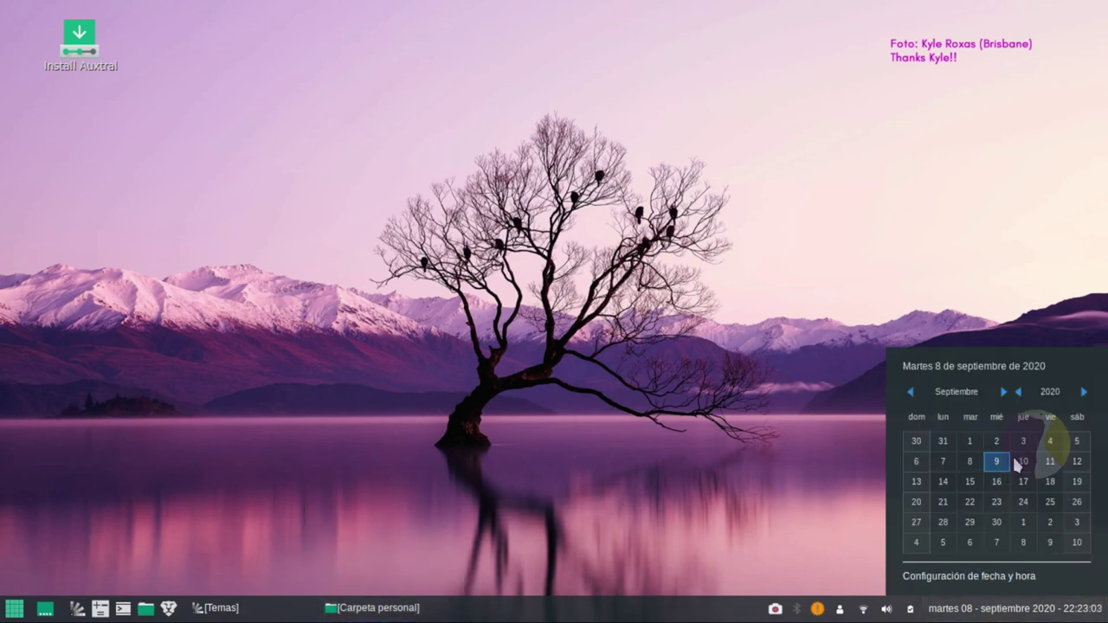
# Step: Restore both windows, set the desktop theme to Antares, and close the themes settings and the home folder
pyautogui.click(372, 608)
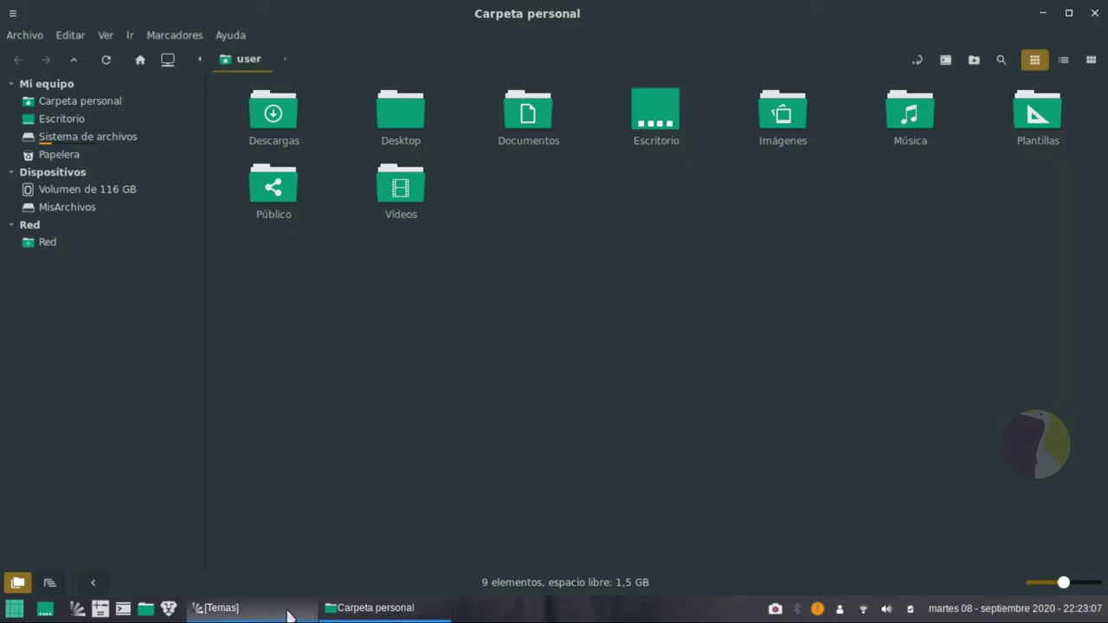
pyautogui.click(221, 608)
pyautogui.click(705, 440)
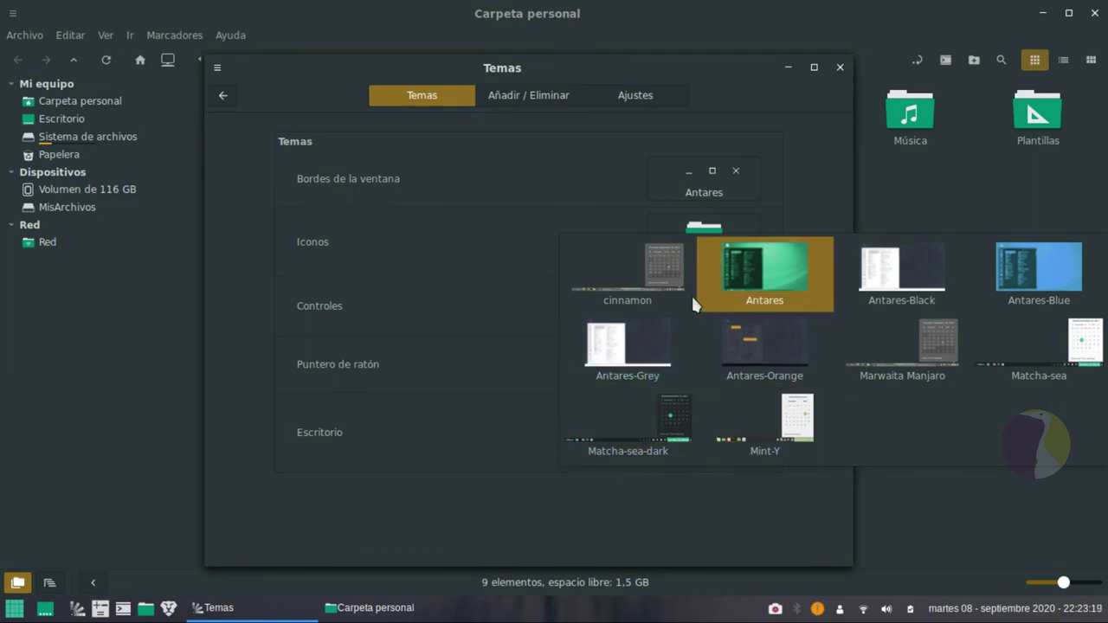
pyautogui.click(776, 286)
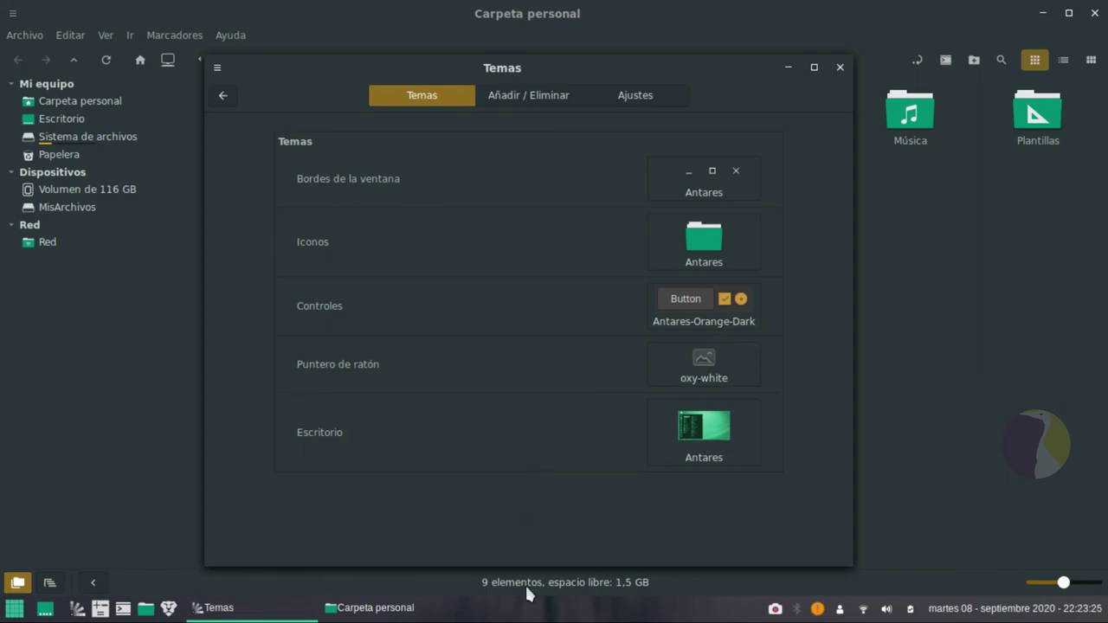
pyautogui.click(839, 69)
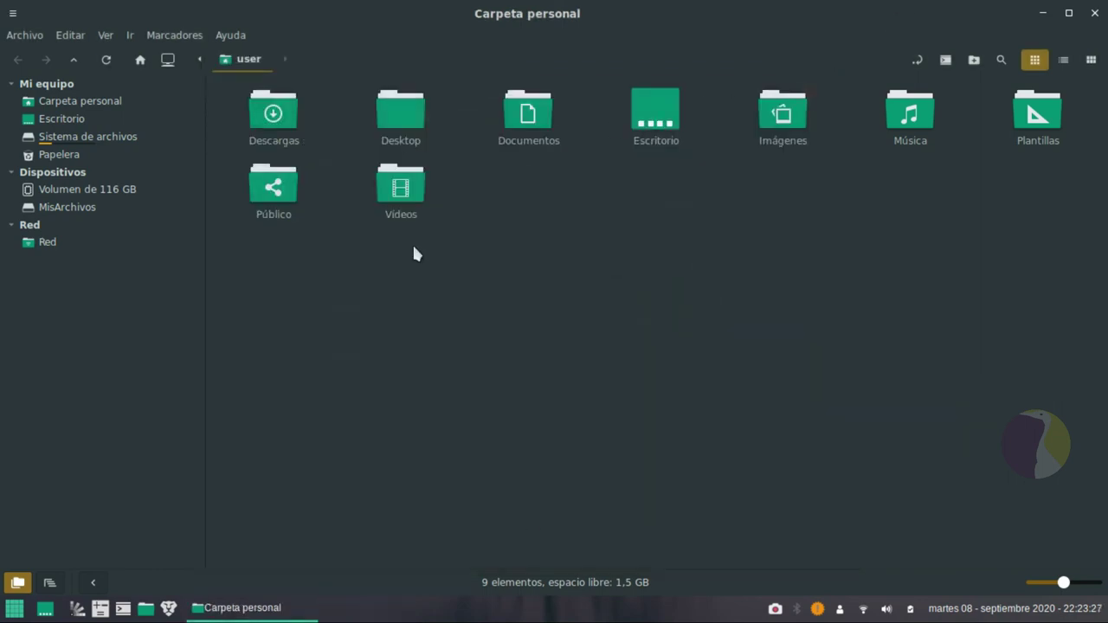
pyautogui.click(1094, 12)
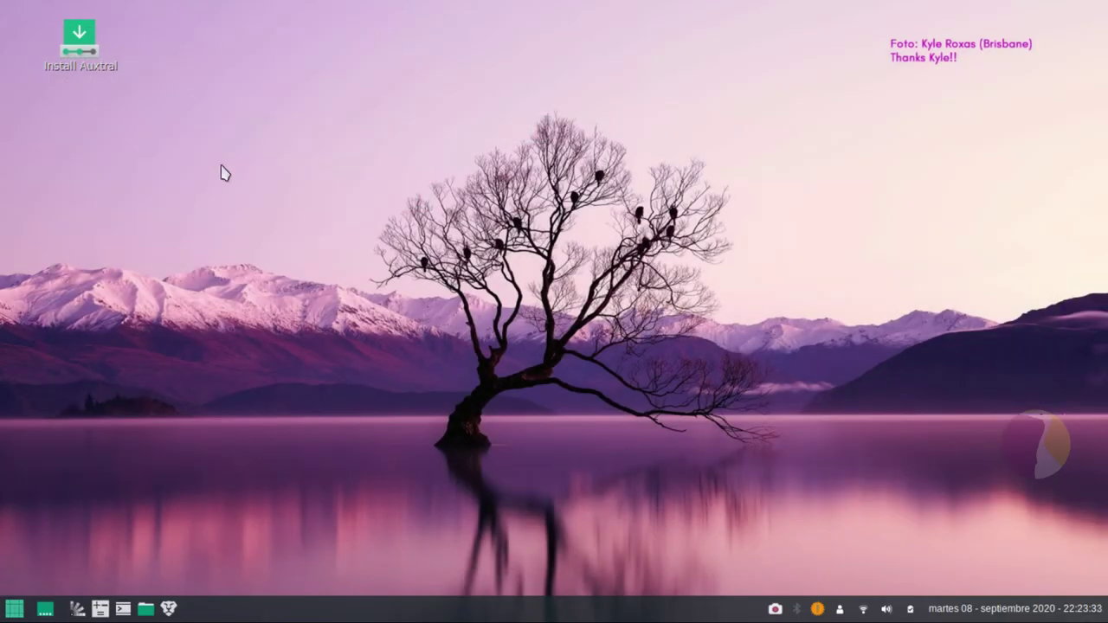
# Step: View the applications menu with the Antares desktop theme and close it
pyautogui.click(173, 610)
pyautogui.click(167, 606)
pyautogui.click(14, 608)
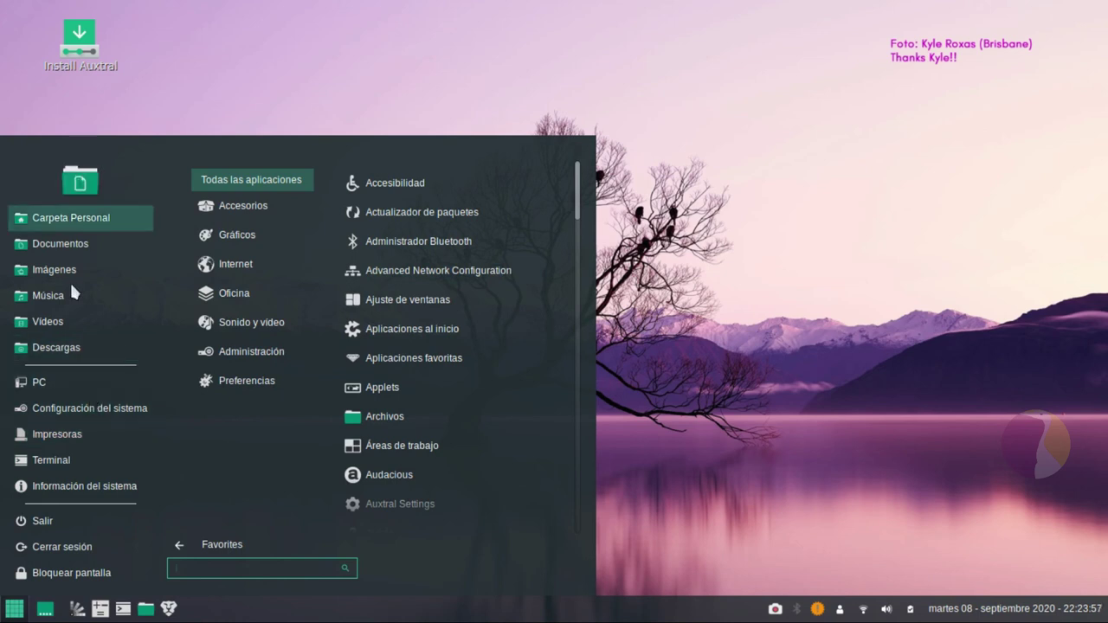
pyautogui.click(15, 610)
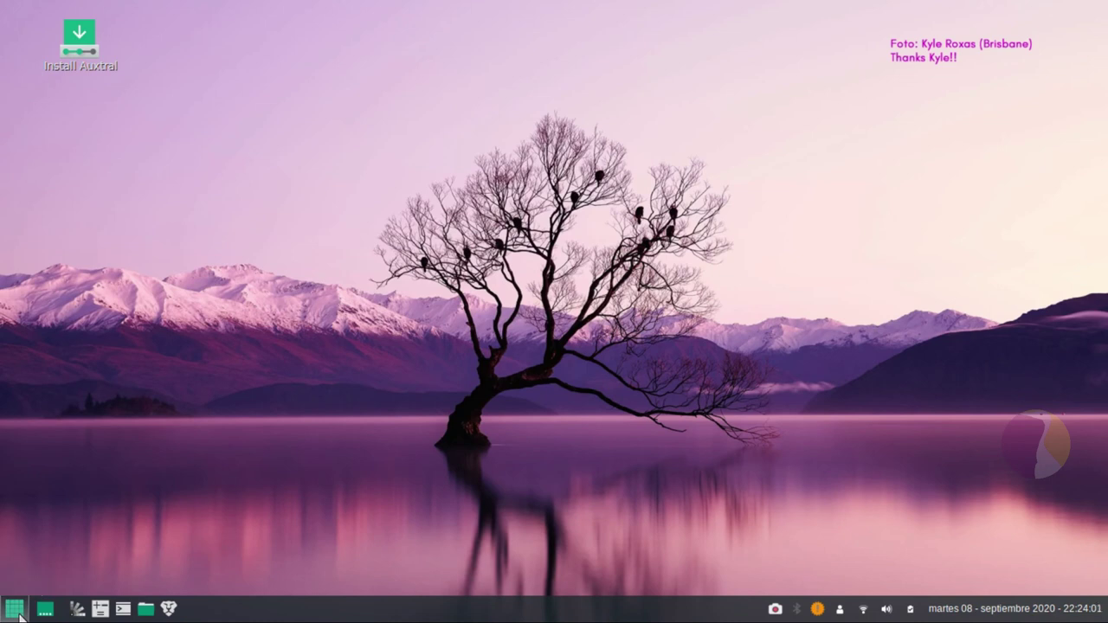